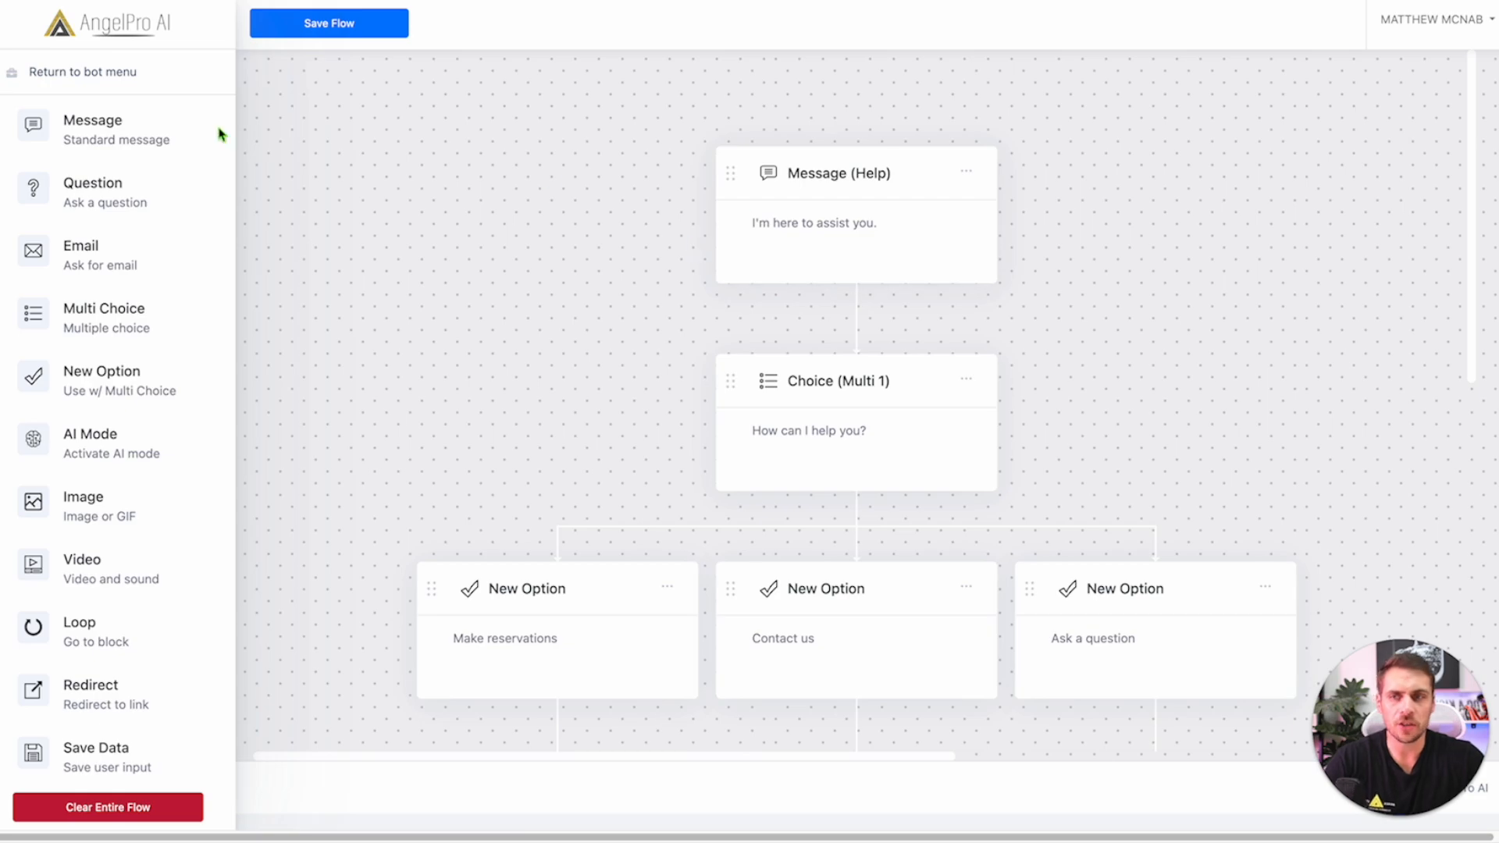
Step: Leave the flow without saving and open the chat preview with its greeting and three options
left_click(97, 73)
left_click(905, 516)
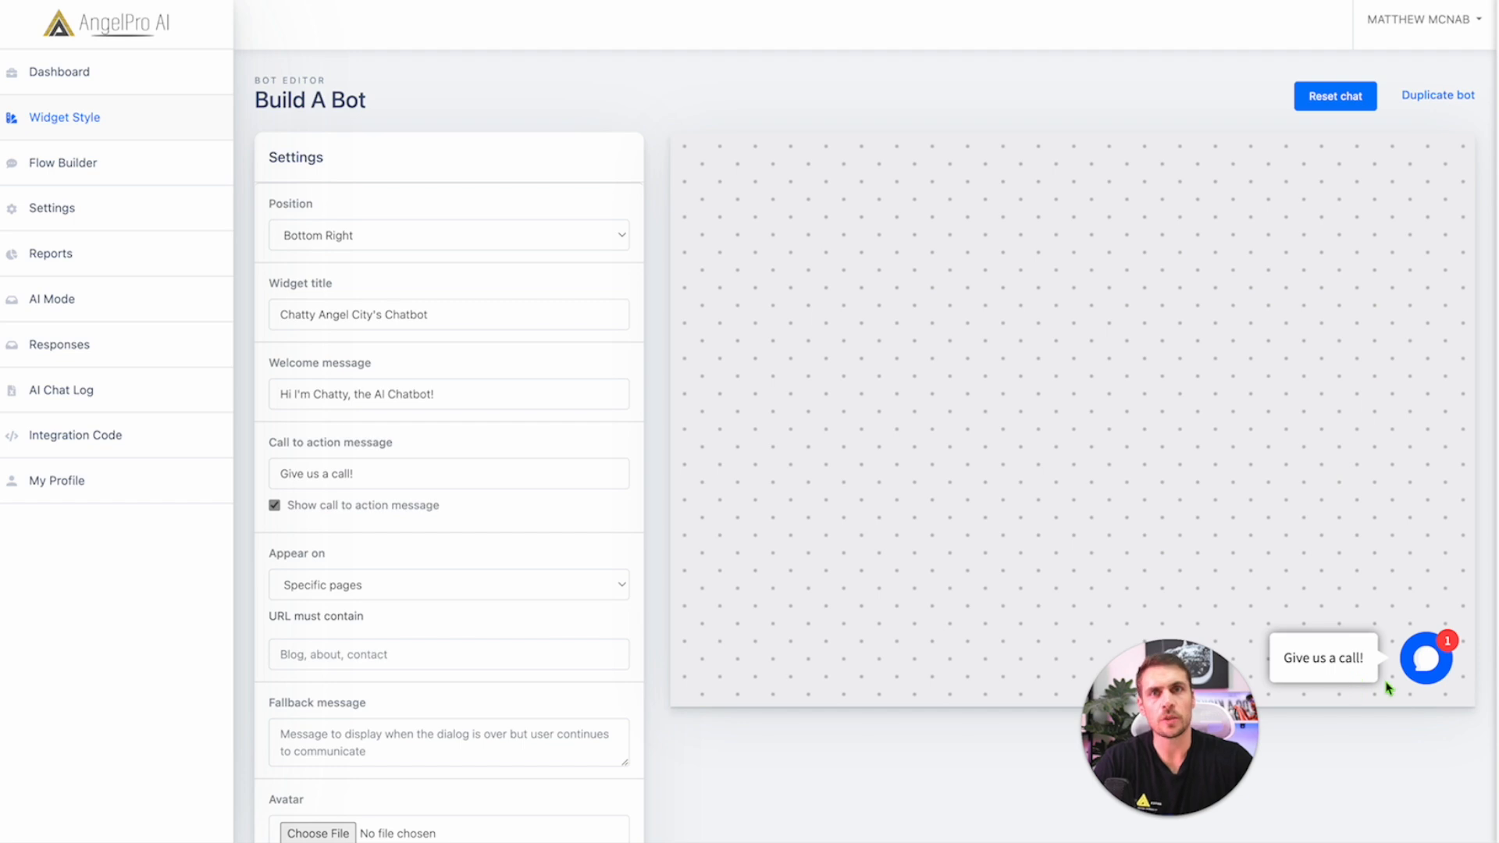
left_click(301, 477)
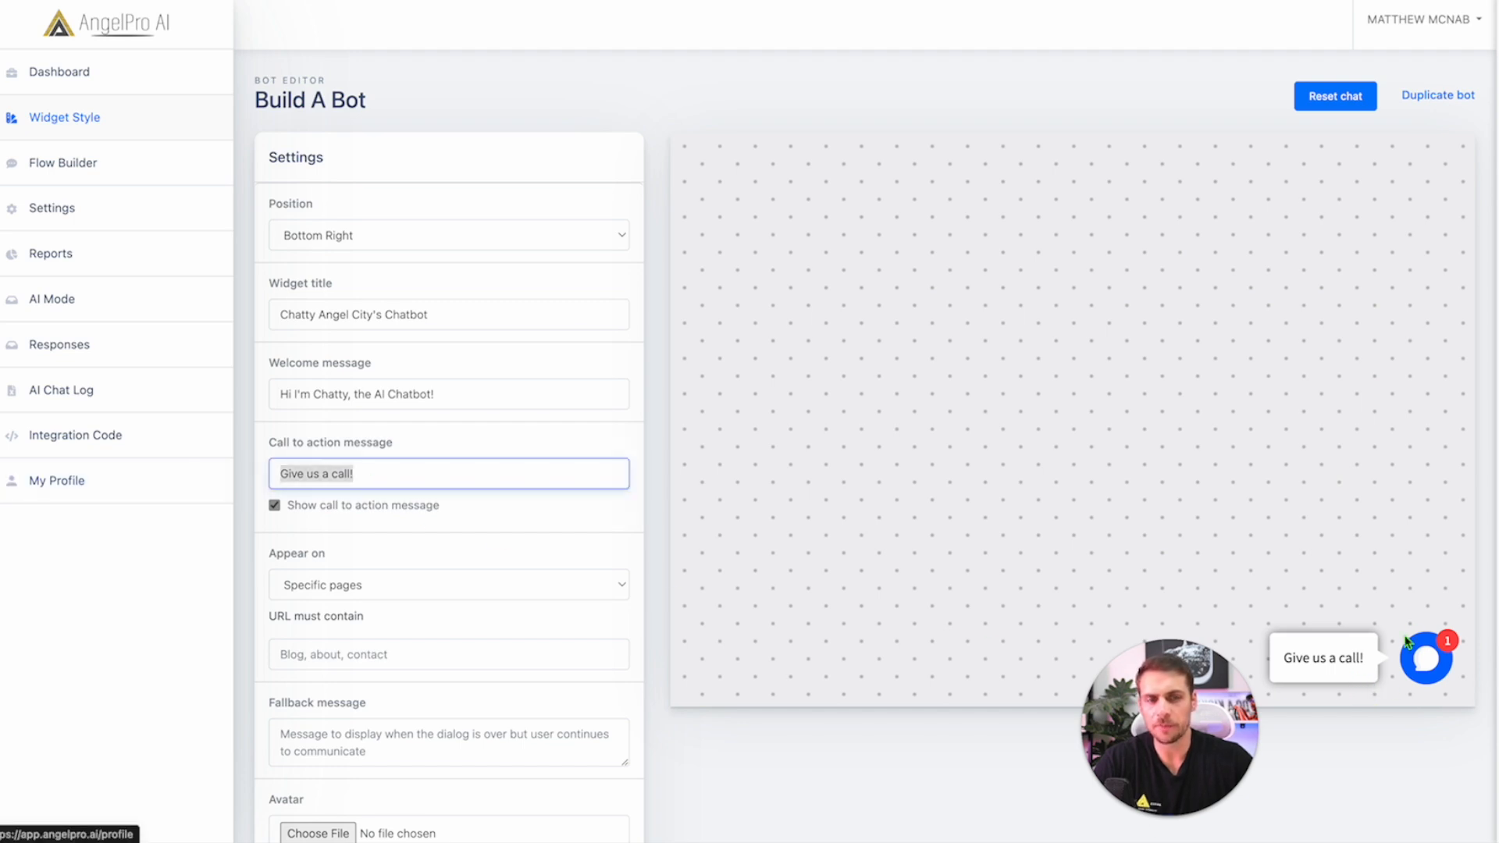
left_click(1426, 658)
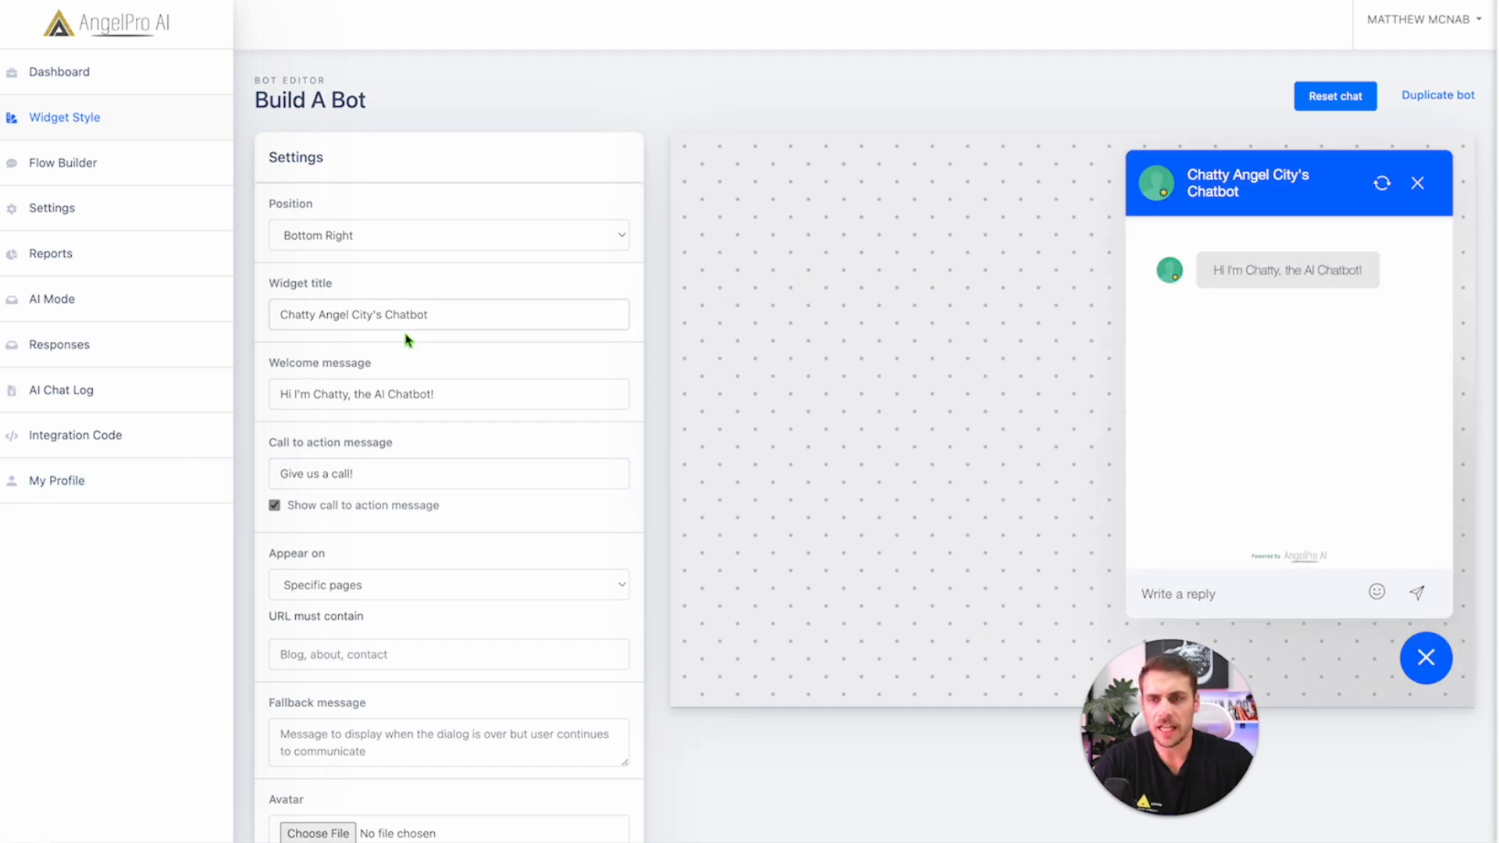
triple_click(468, 401)
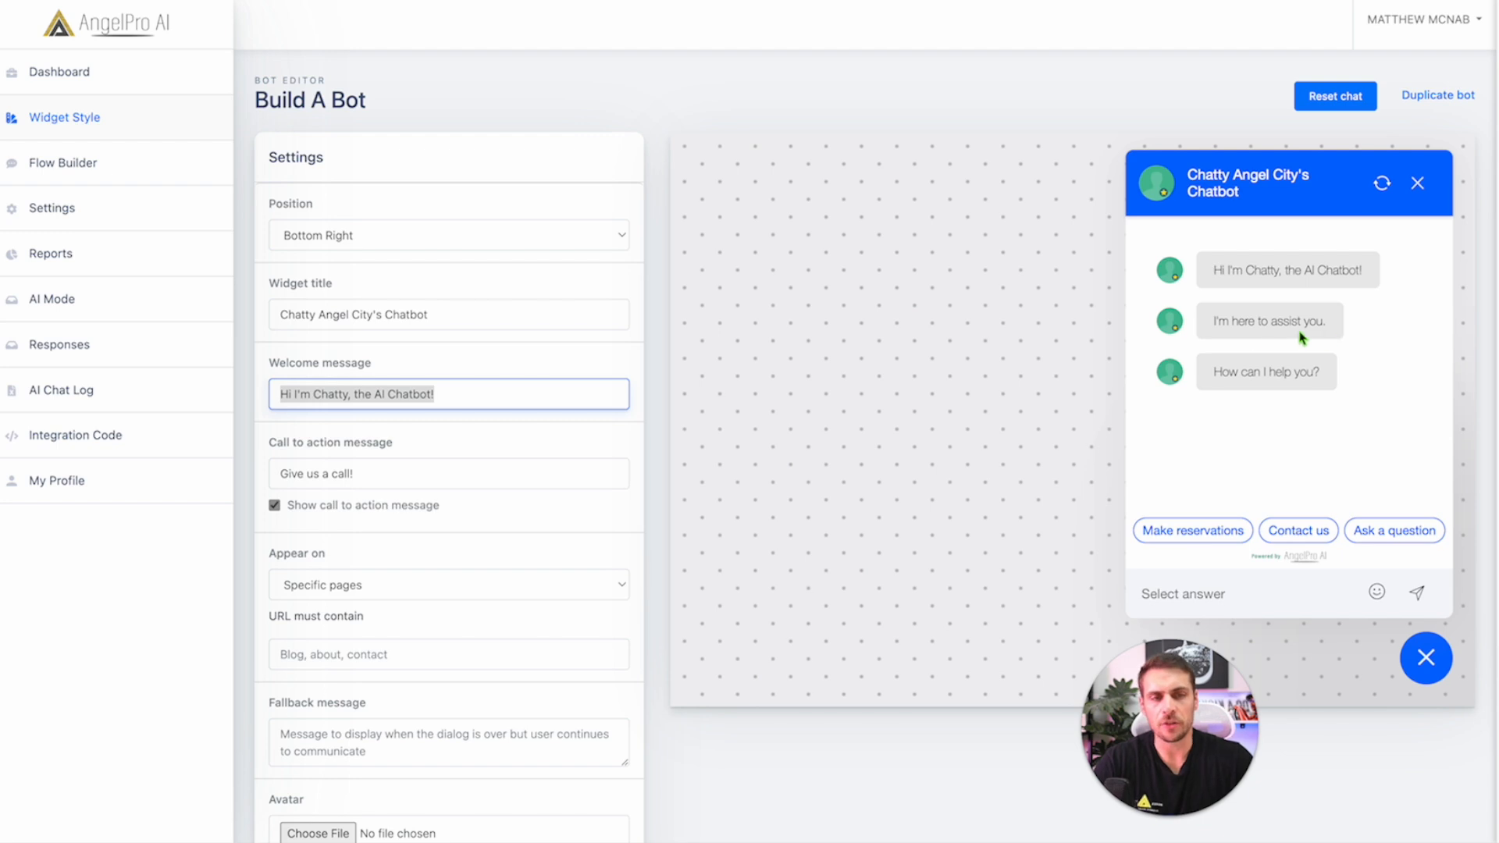
left_click_drag(1215, 322, 1332, 323)
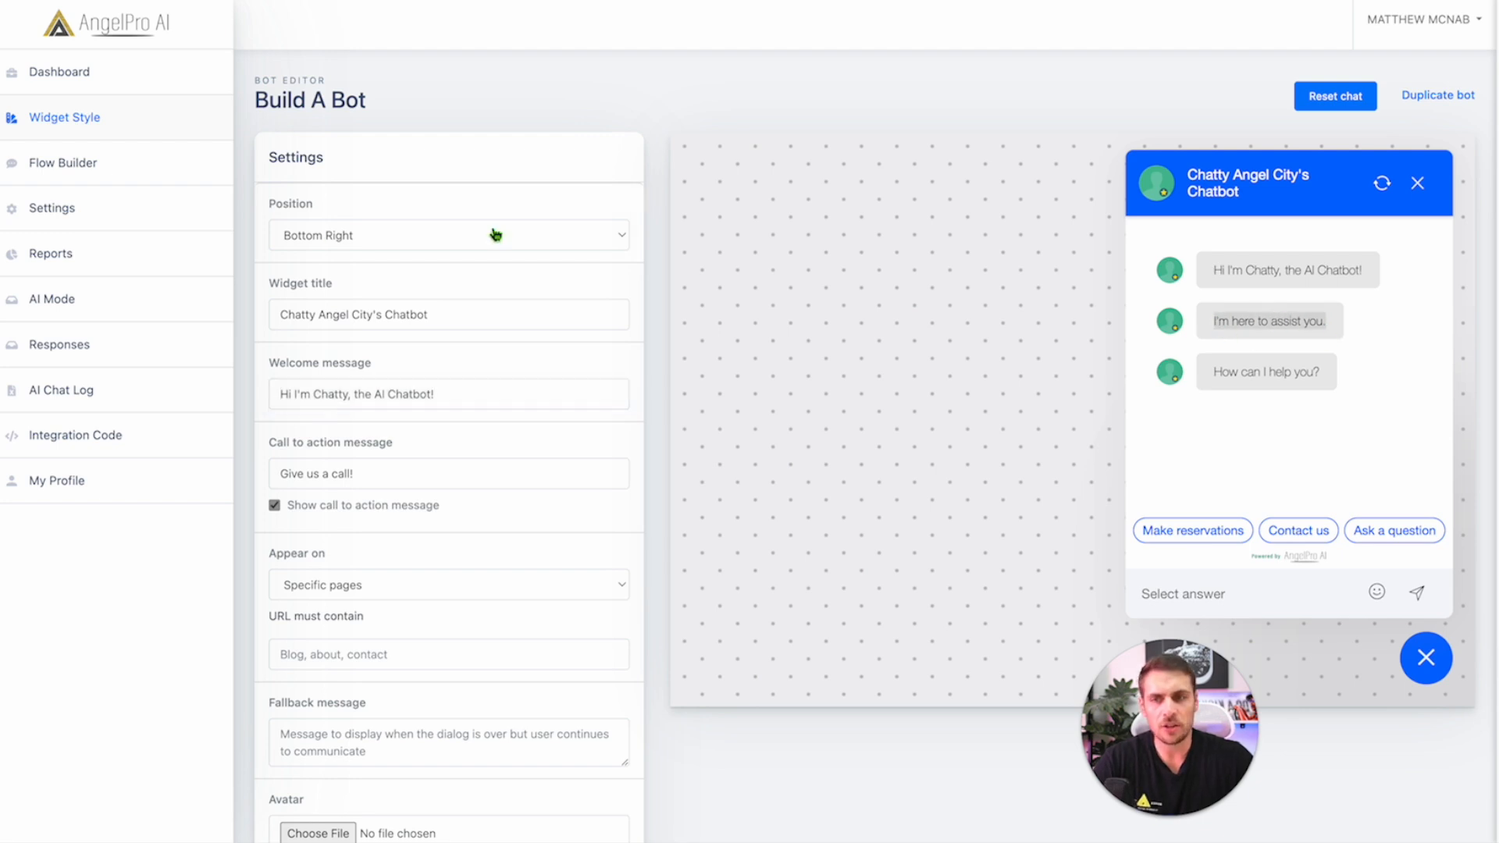
Step: Insert a new option as the first answer under the 'How can I help you?' choice
left_click(86, 174)
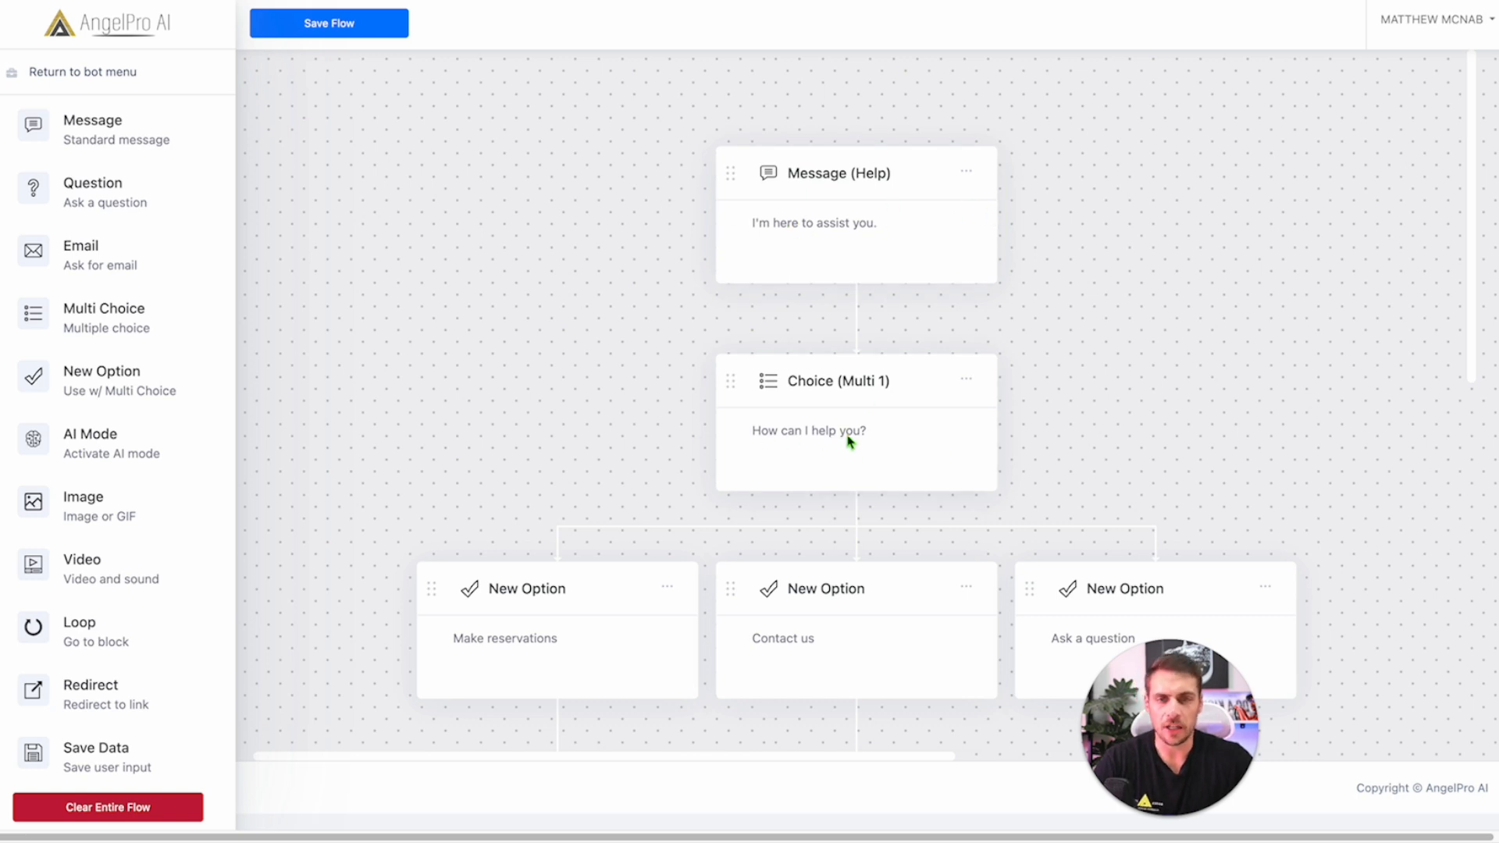
scroll(890, 395, "down", 4)
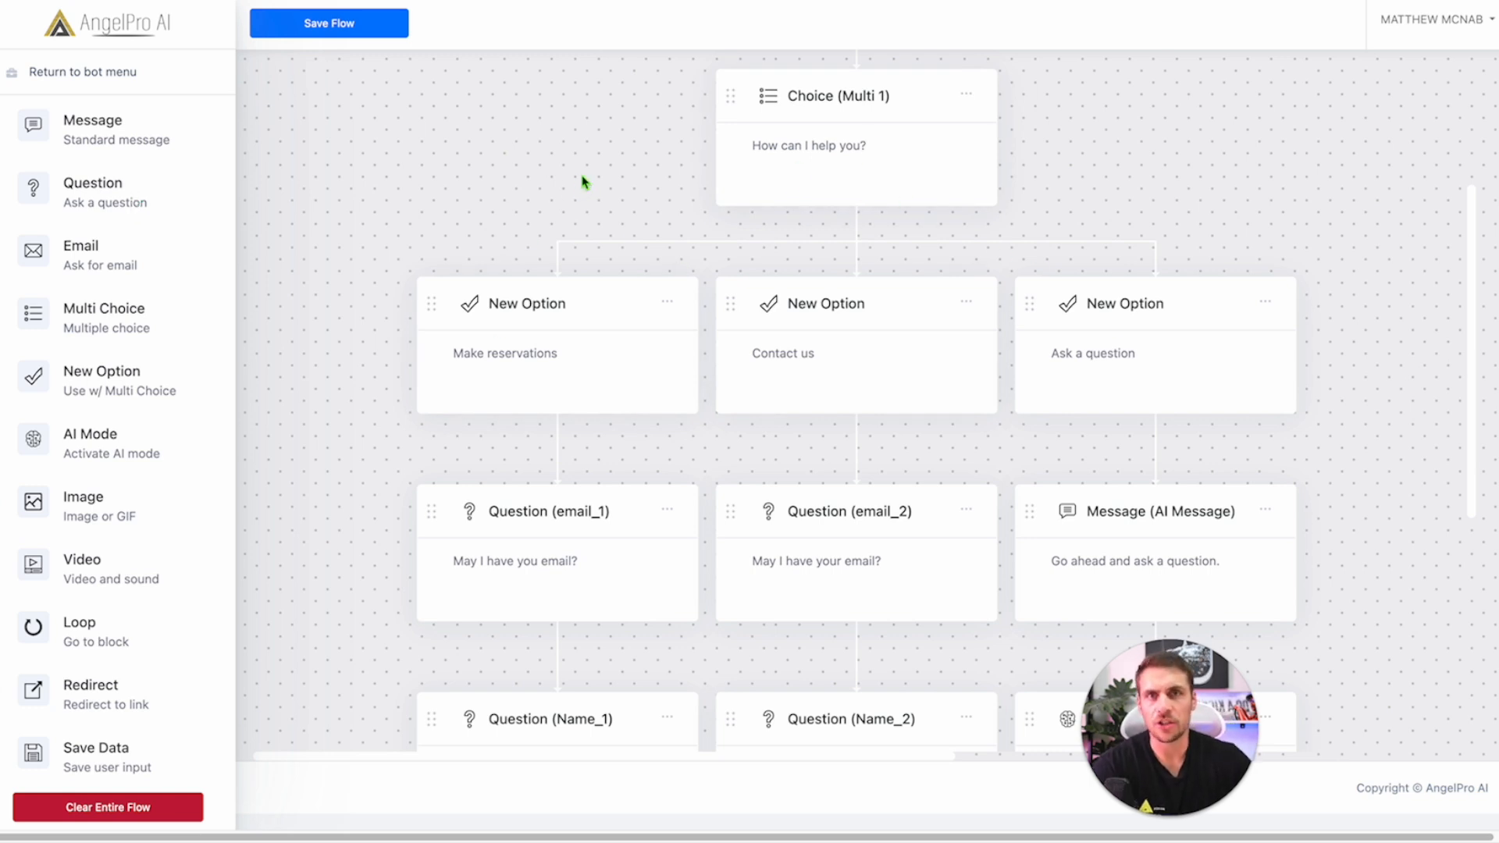
left_click_drag(94, 382, 821, 217)
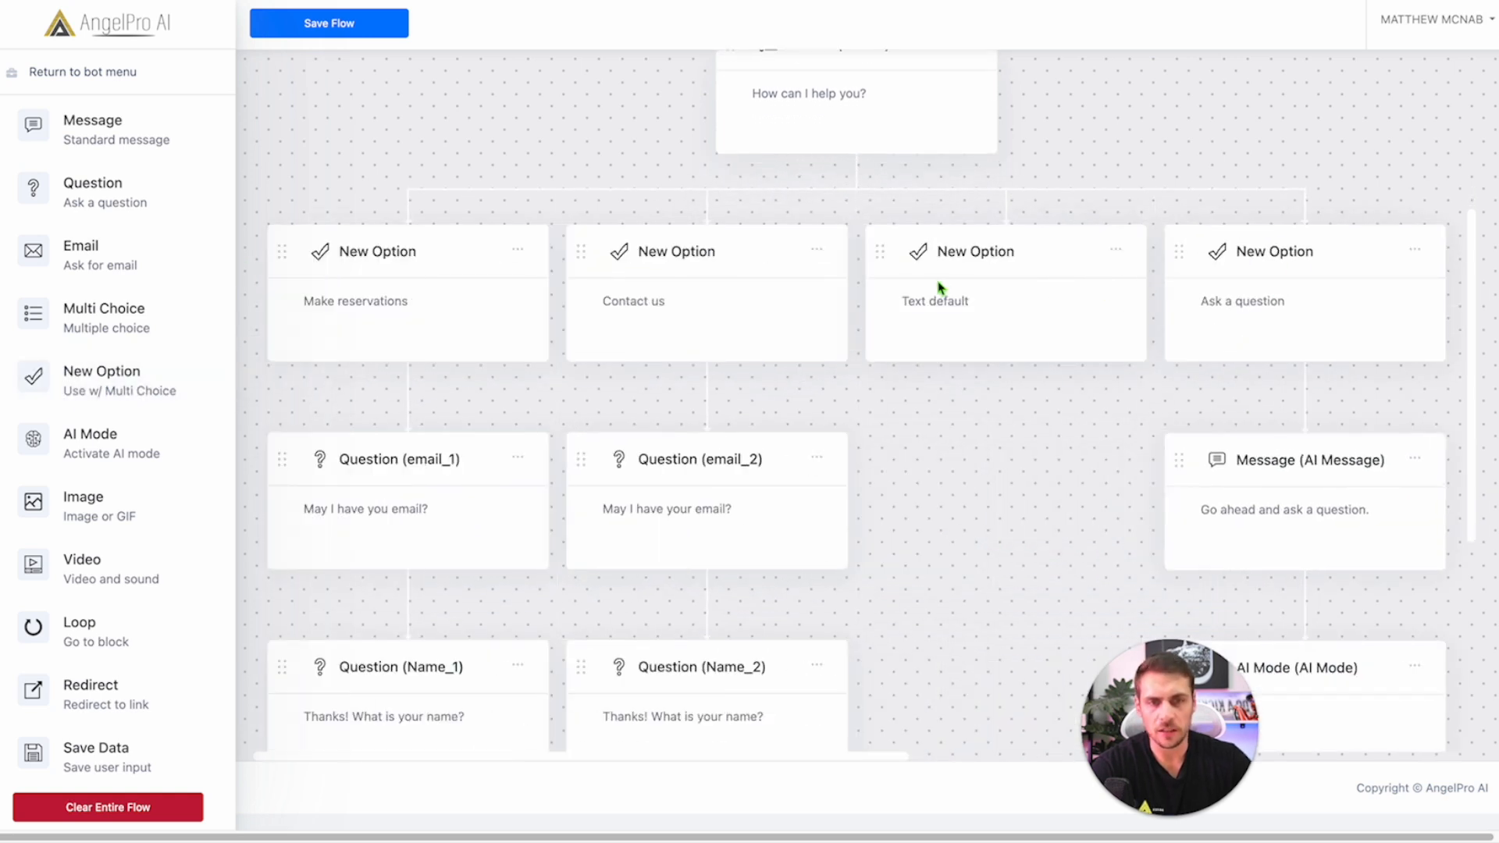
left_click_drag(934, 268, 740, 291)
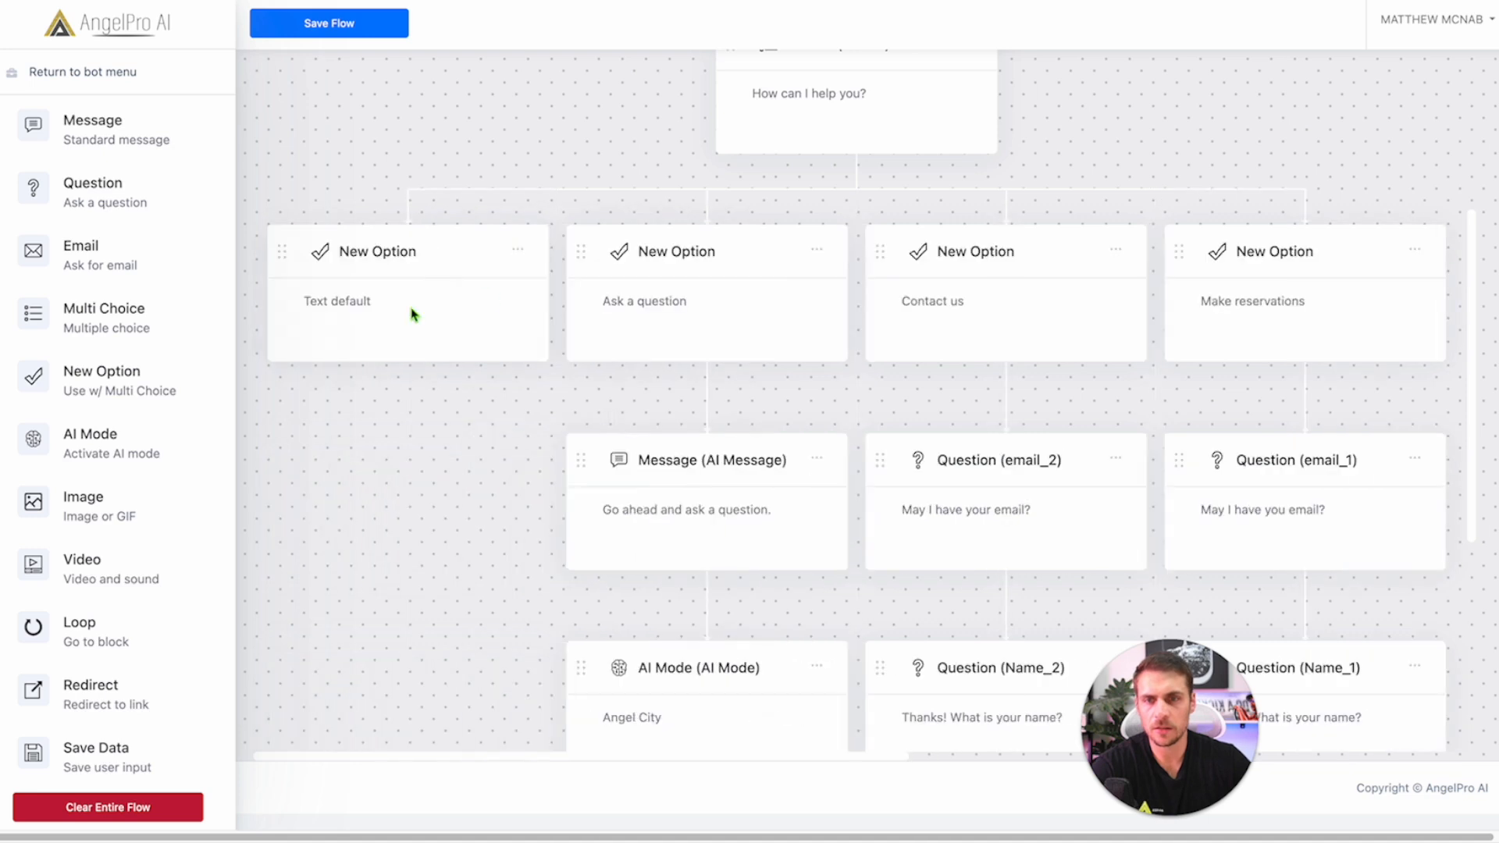
Step: Rename the new option to 'Pricing' and attach a message block beneath it
left_click(358, 301)
left_click_drag(612, 415, 480, 399)
type("Pricing")
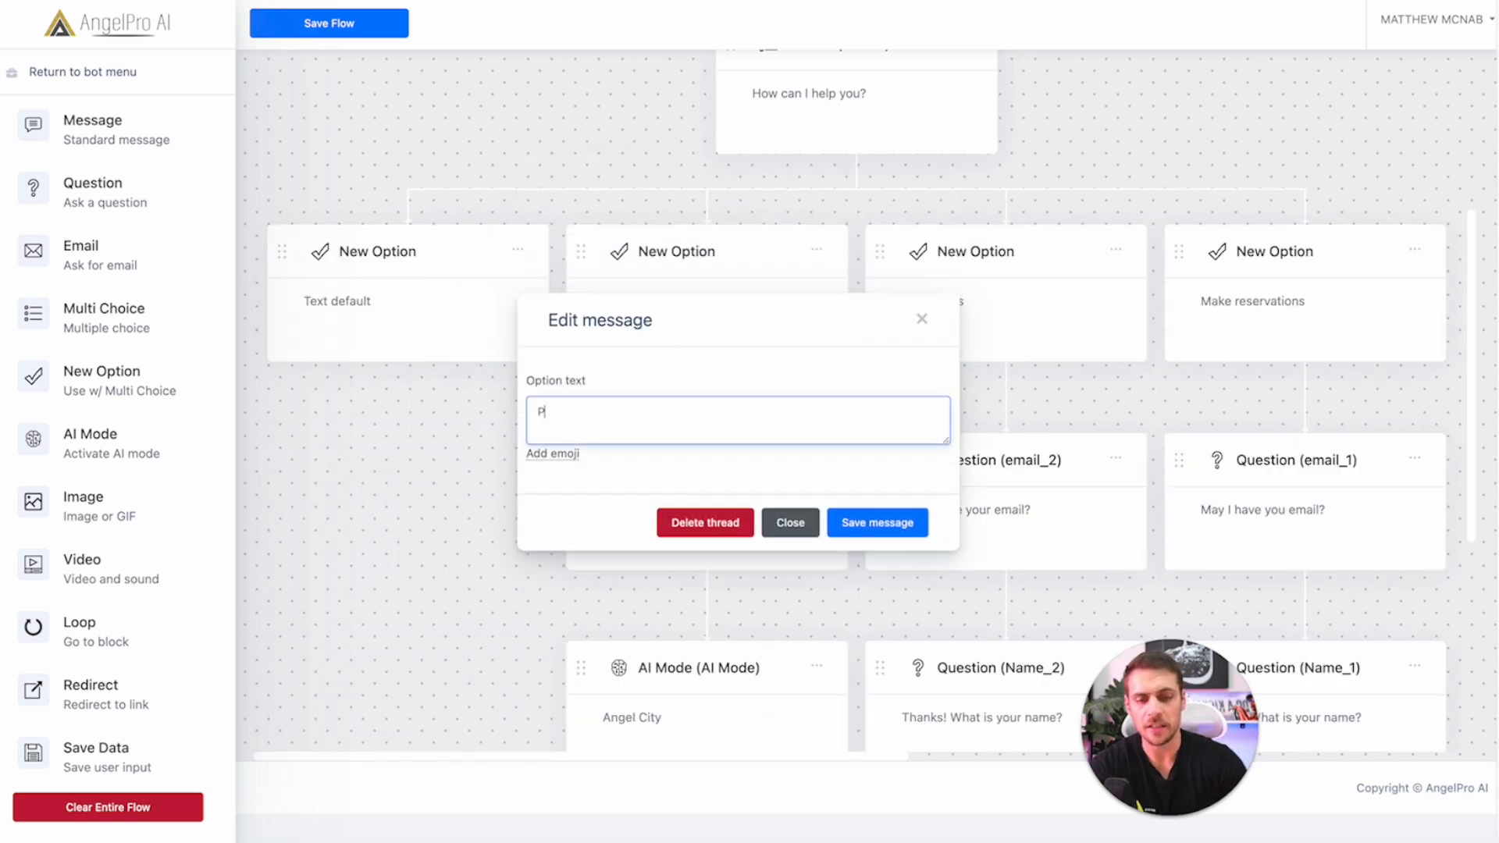
left_click(877, 523)
left_click_drag(101, 129, 306, 343)
scroll(395, 455, "down", 3)
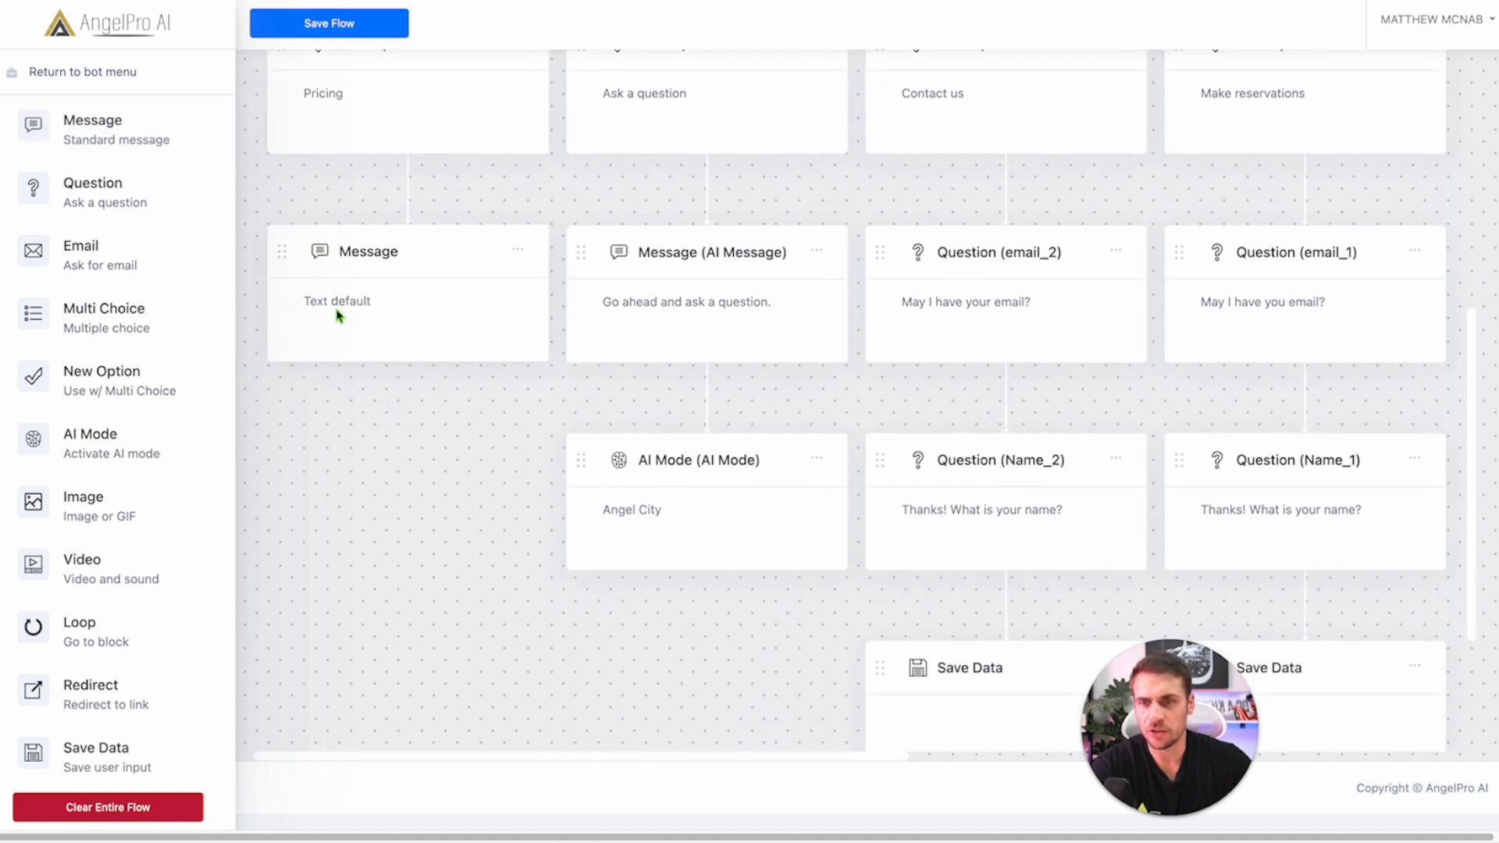
Step: Name the block 'Pricing block' with text saying pricing is based on each client's customized plan
left_click(338, 321)
left_click(668, 313)
type("Pricing")
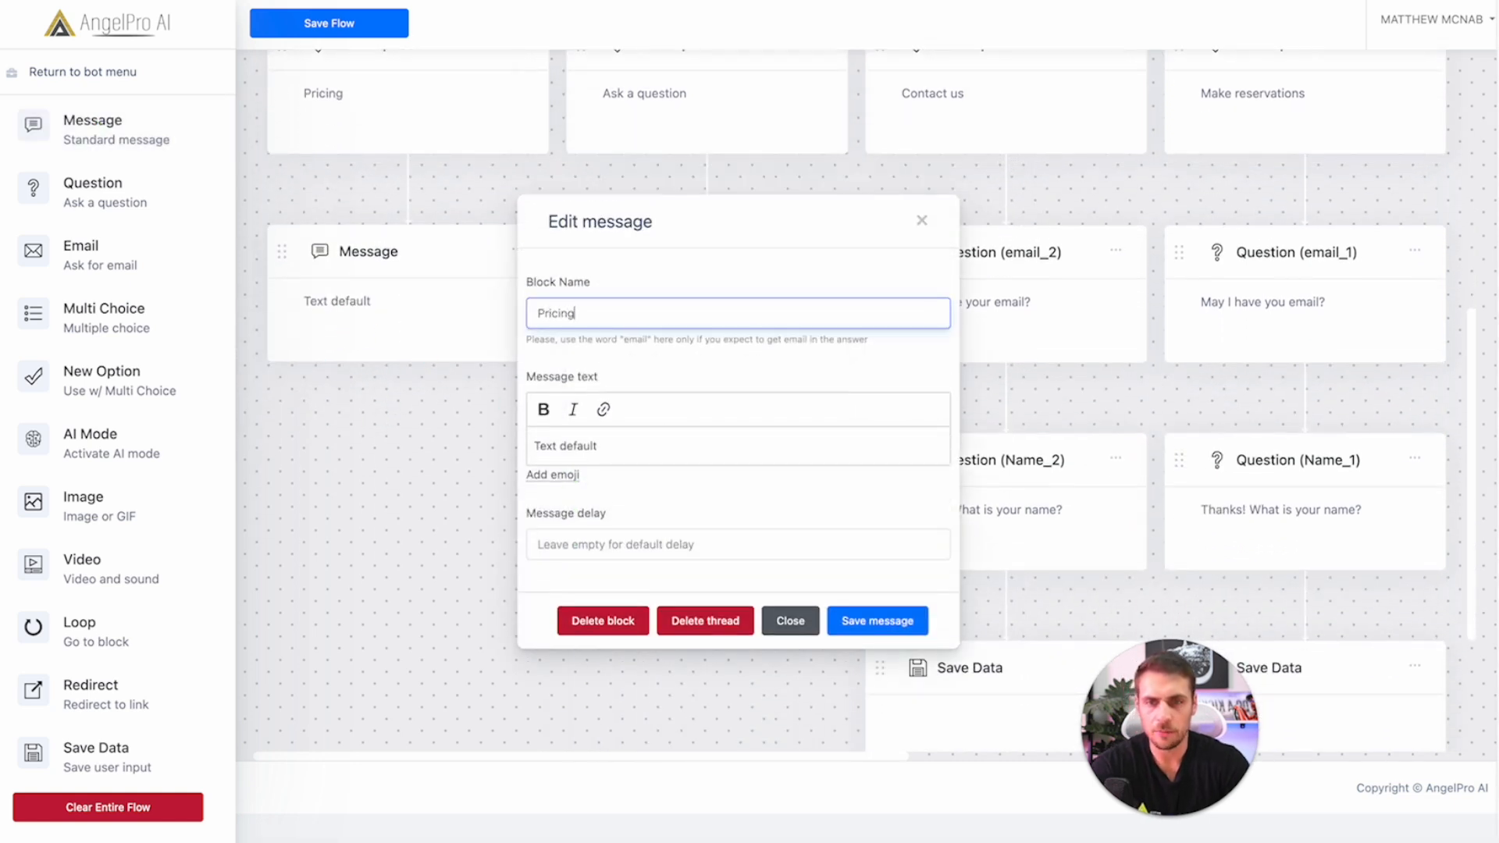
type(" block")
left_click(738, 446)
key("BackSpace")
key("BackSpace")
key("BackSpace")
key("BackSpace")
key("BackSpace")
key("BackSpace")
key("BackSpace")
key("BackSpace")
key("BackSpace")
key("BackSpace")
key("BackSpace")
key("BackSpace")
type("Our rpic")
key("BackSpace")
key("BackSpace")
key("BackSpace")
key("BackSpace")
type("pricing is based on the ")
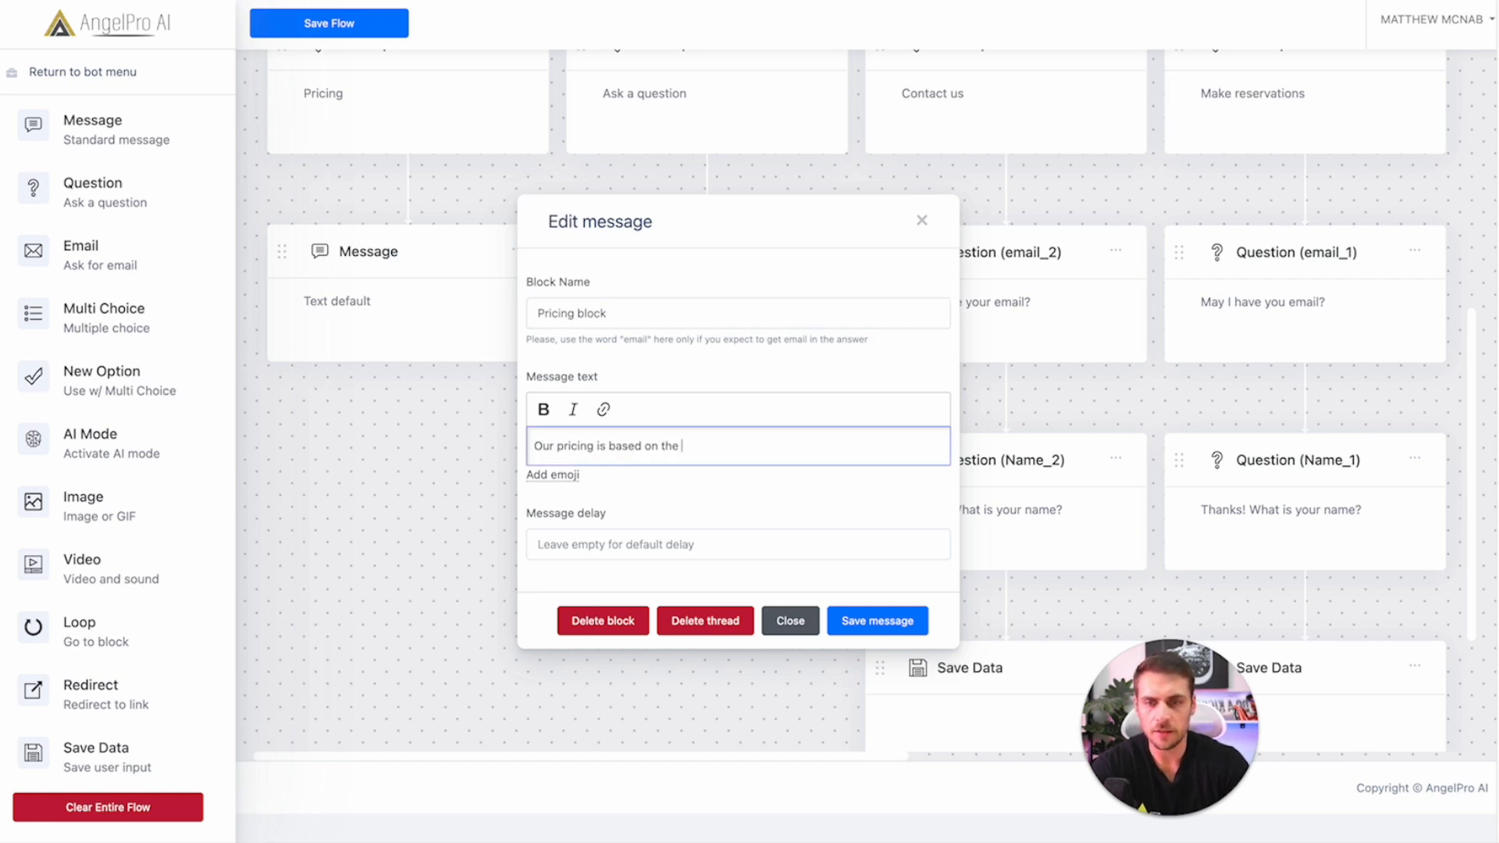
type("customization of your plan. W")
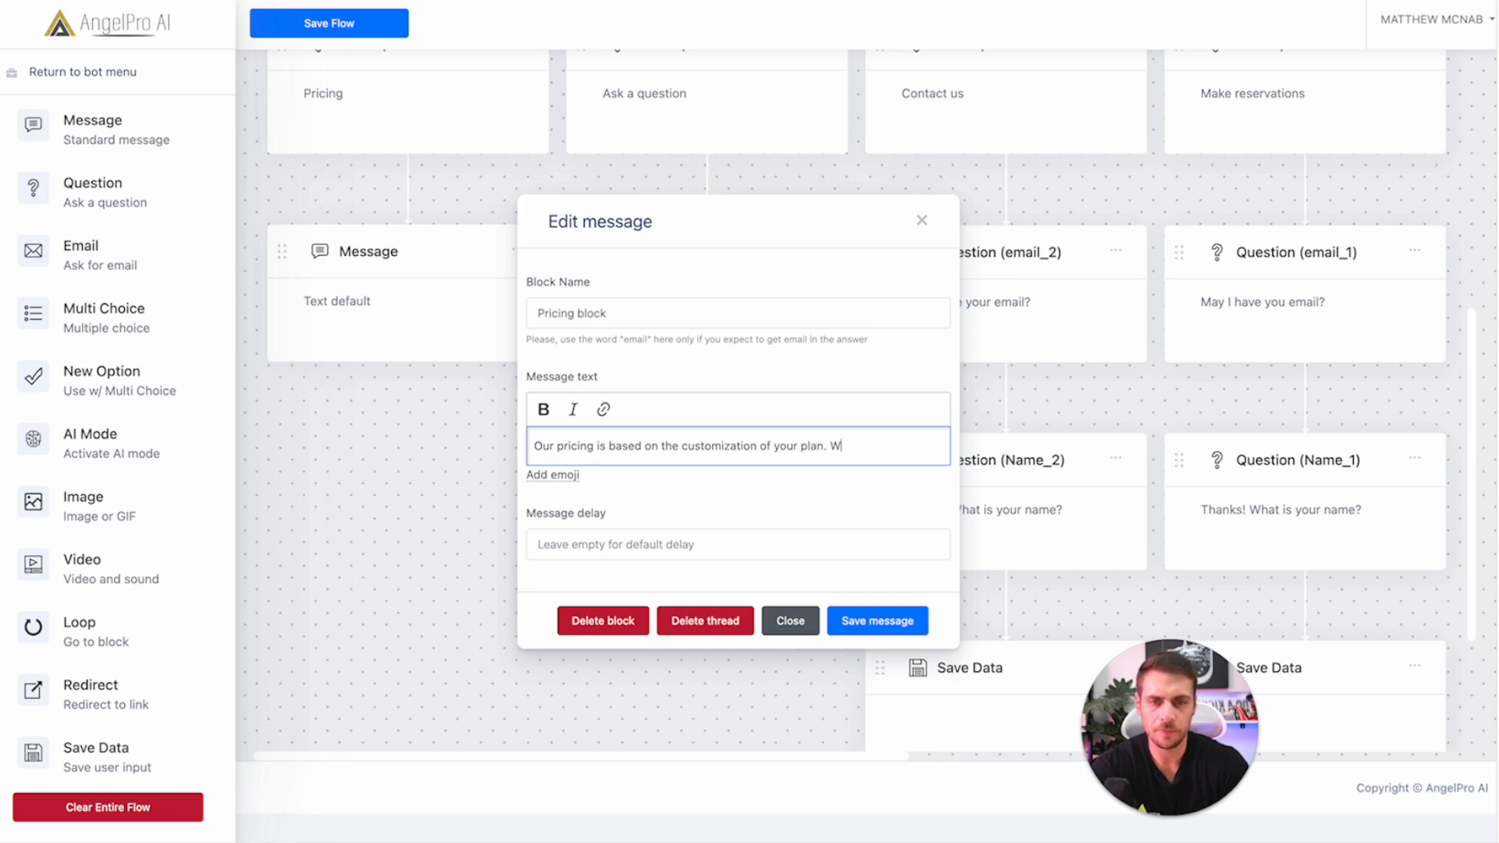
type("e customize each plan ")
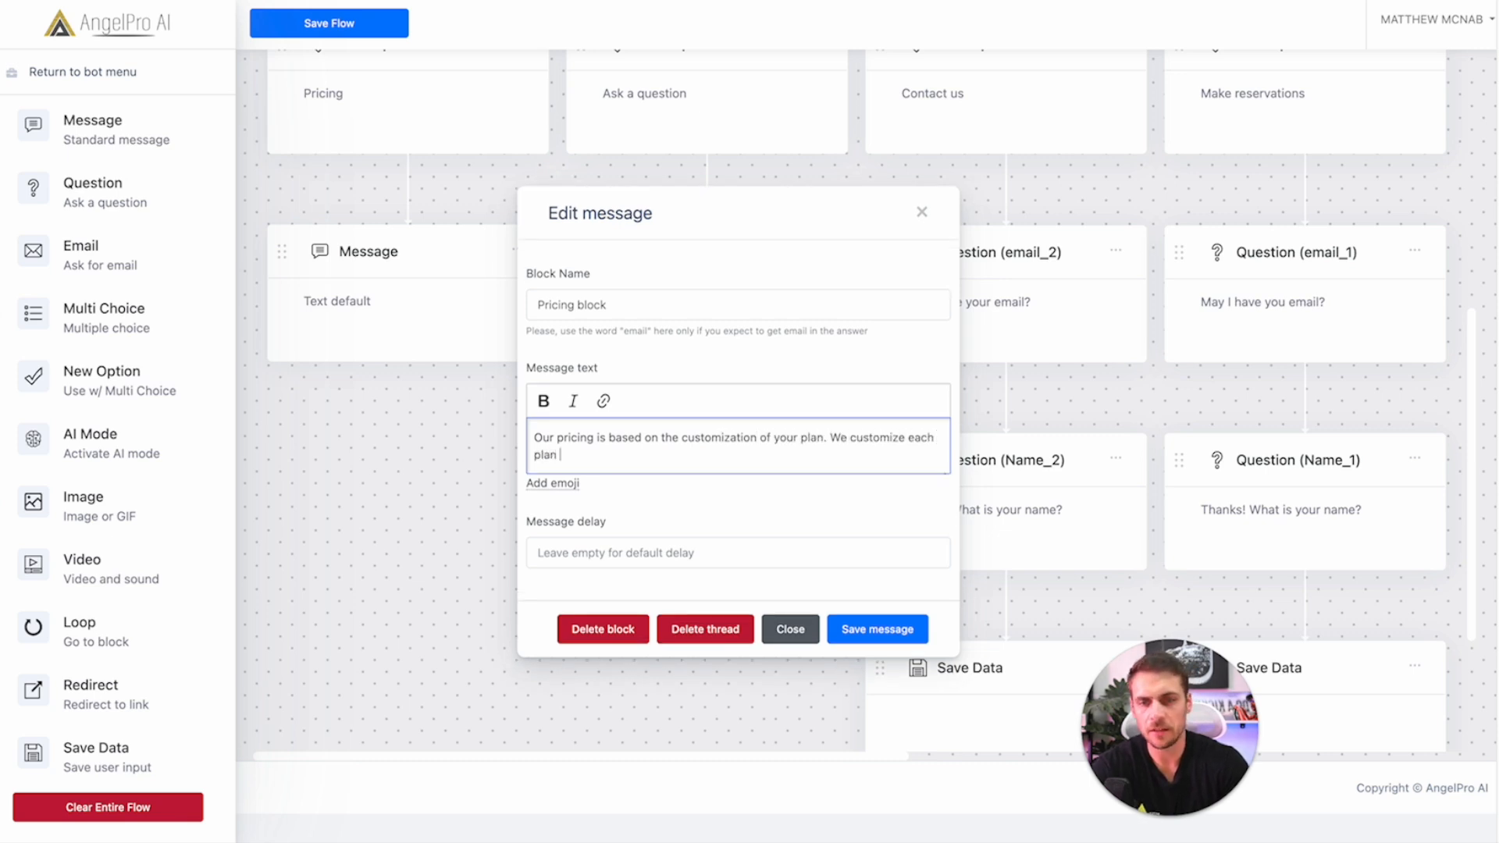
type("to our clients' needs. For m")
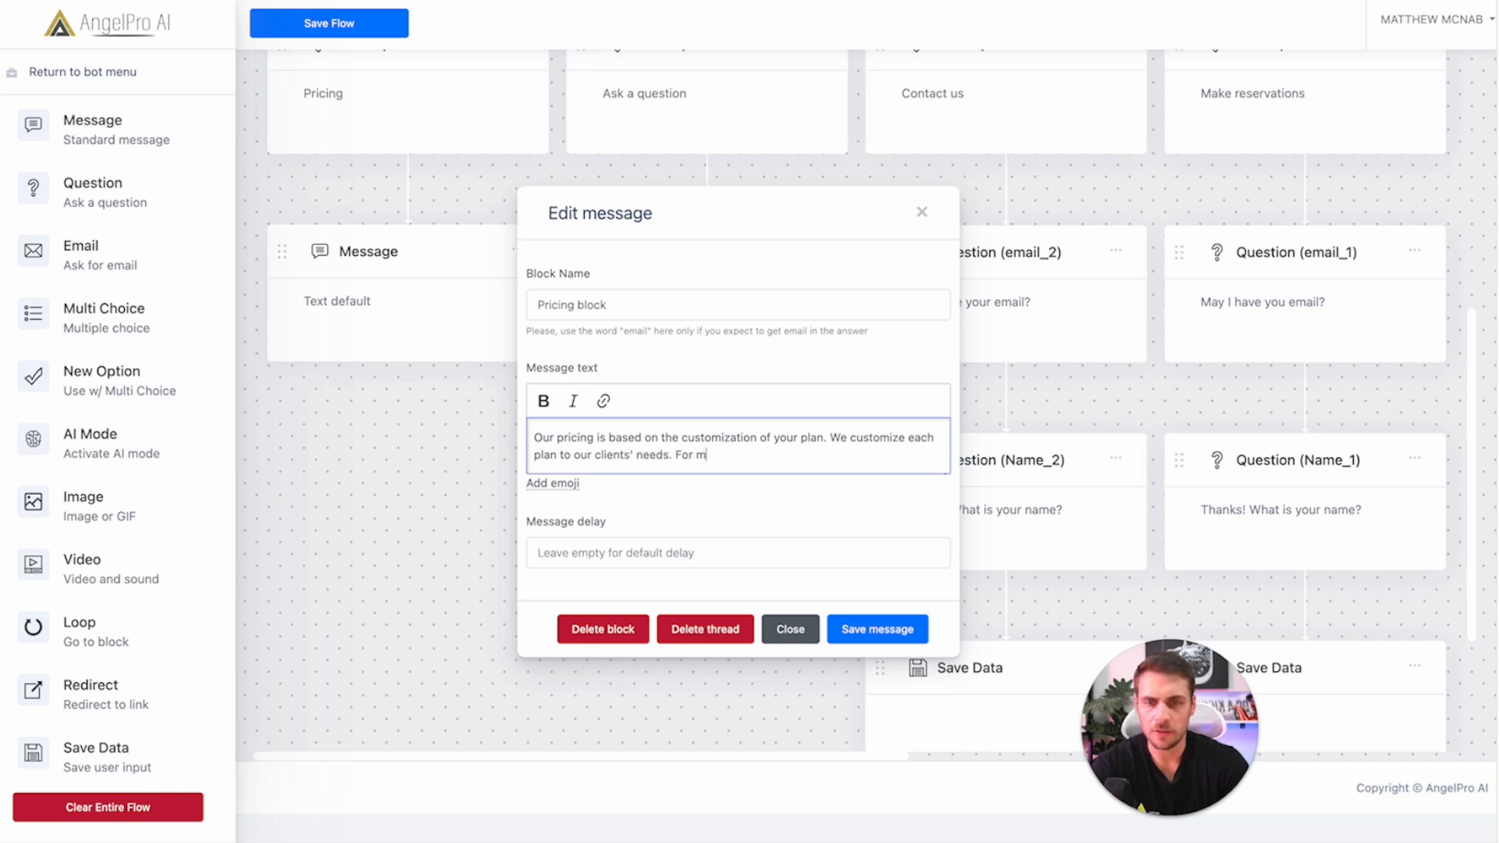
type("ore information on pricing, ")
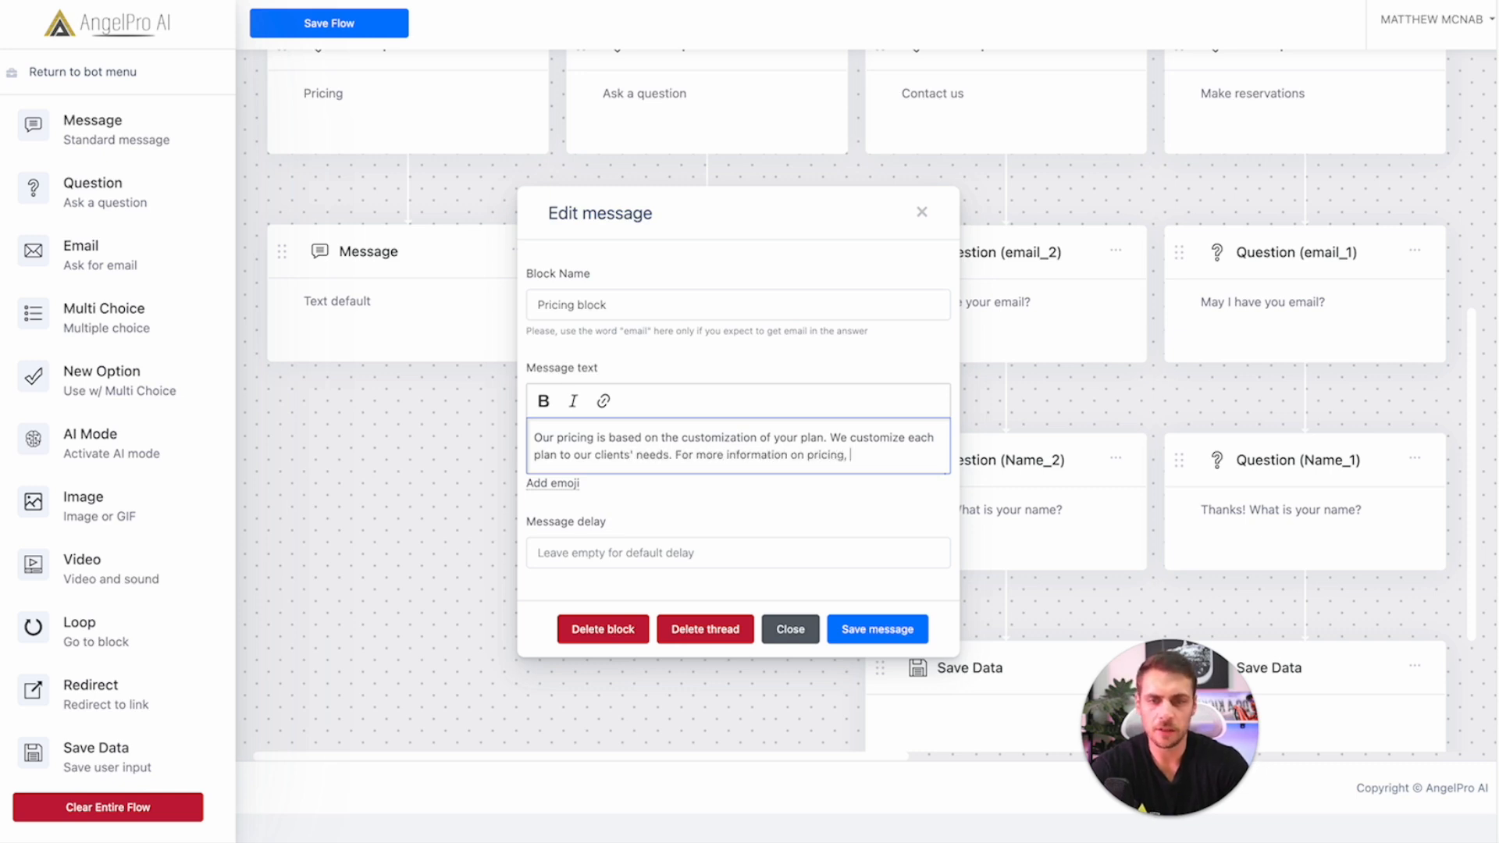
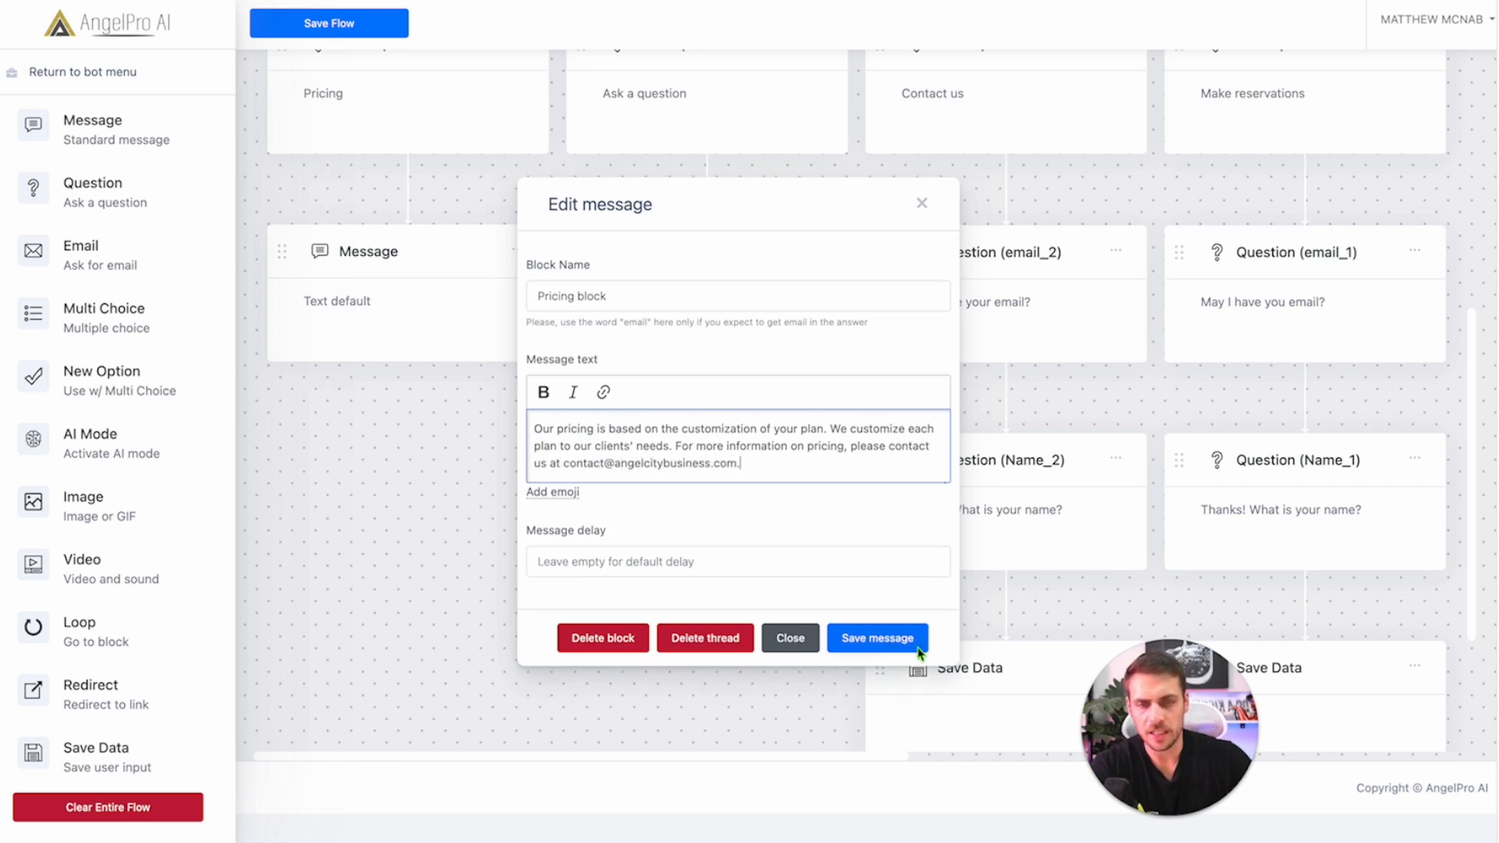
left_click(917, 649)
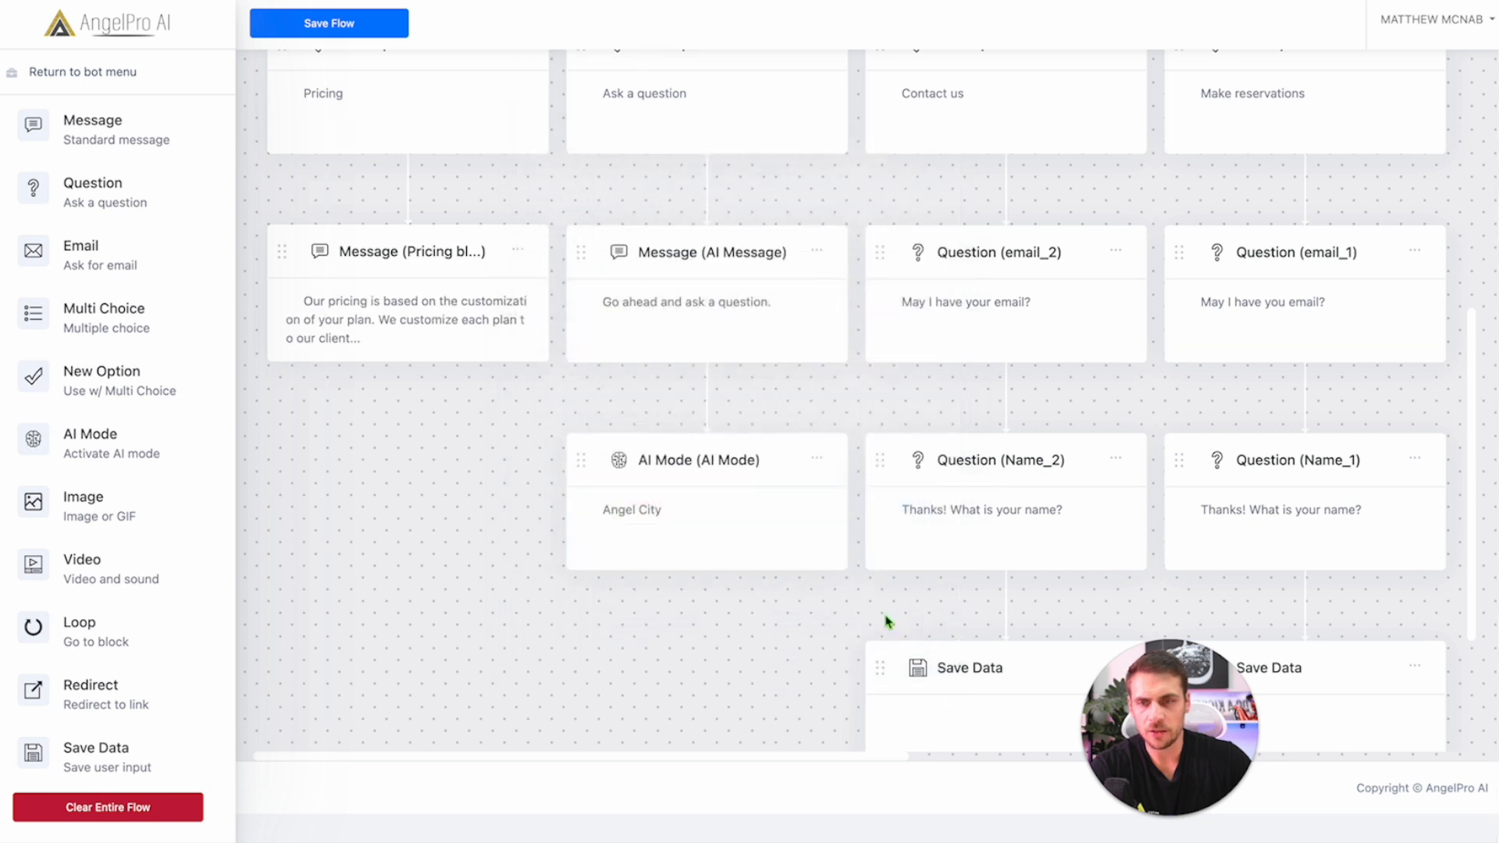
Step: Add a choice block named 'Anything else' asking 'Is there anything else I can help you with?'
left_click_drag(82, 323, 392, 378)
scroll(391, 378, "down", 2)
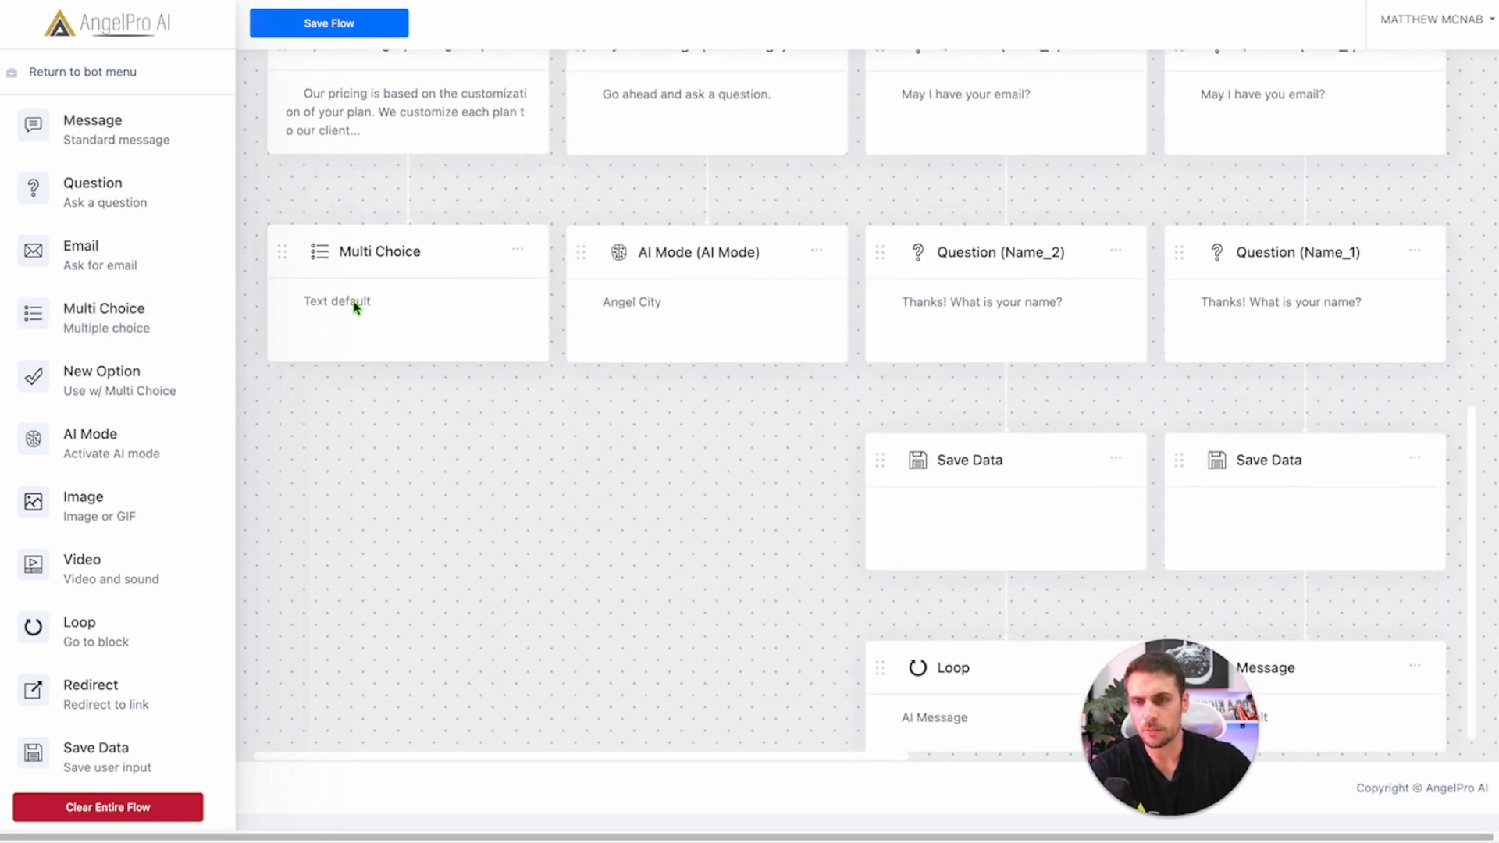
left_click(391, 301)
left_click(619, 320)
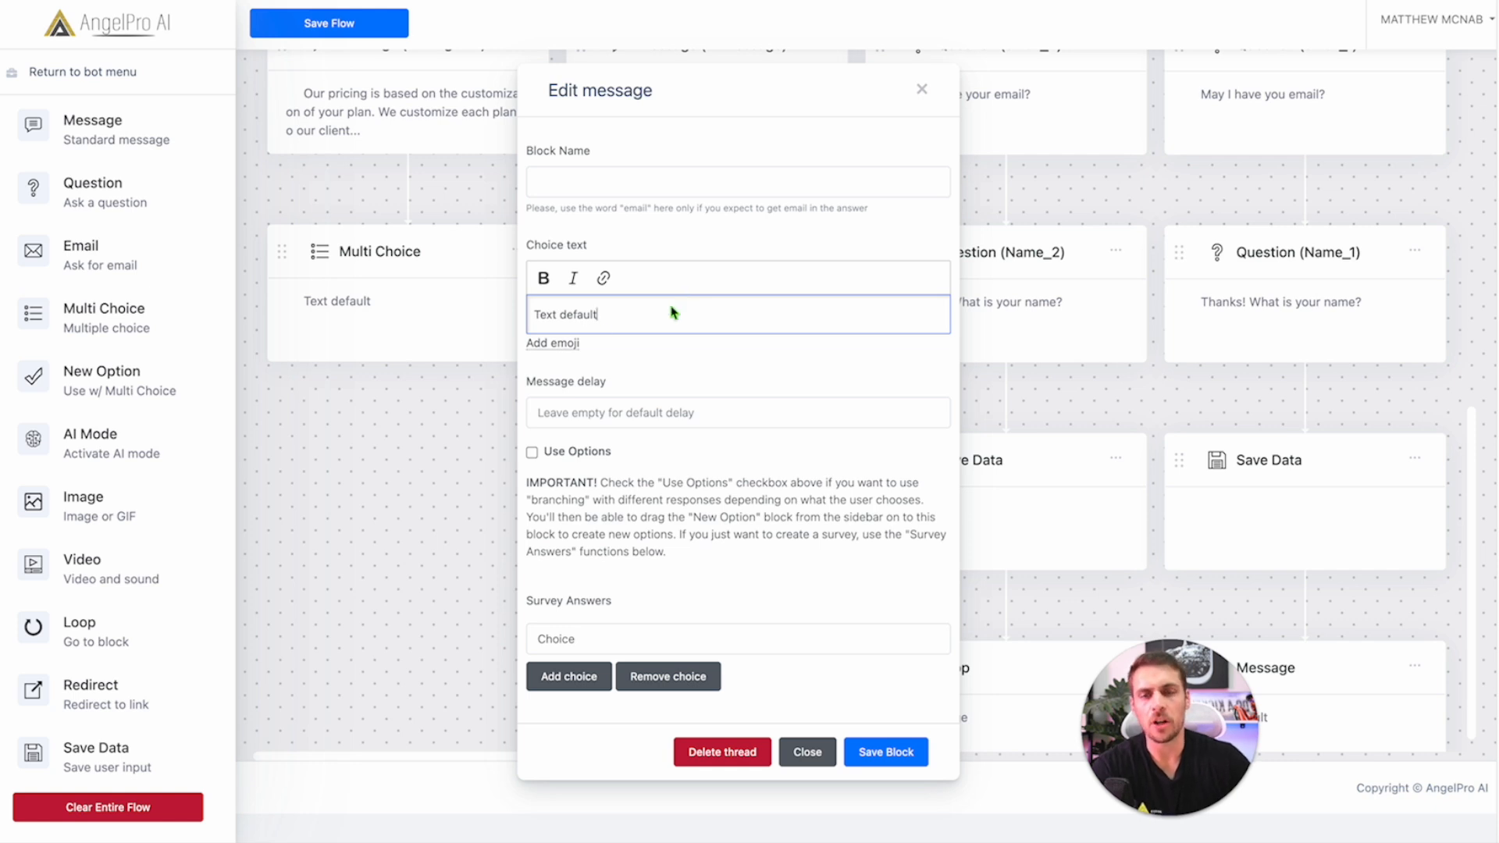
key("ctrl+a")
type("Is there any")
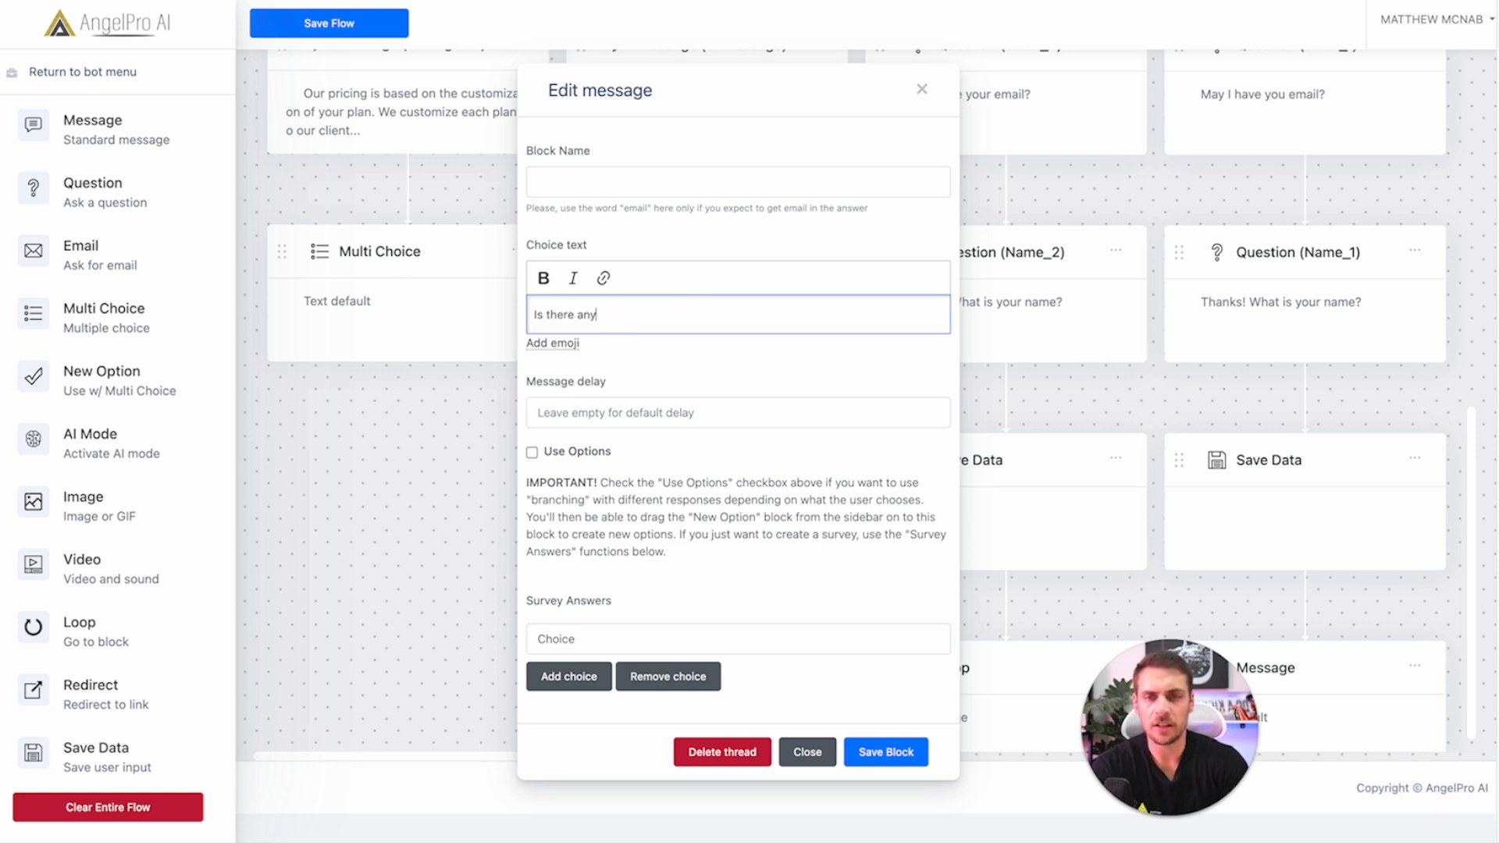
type("thing else I can help you with?")
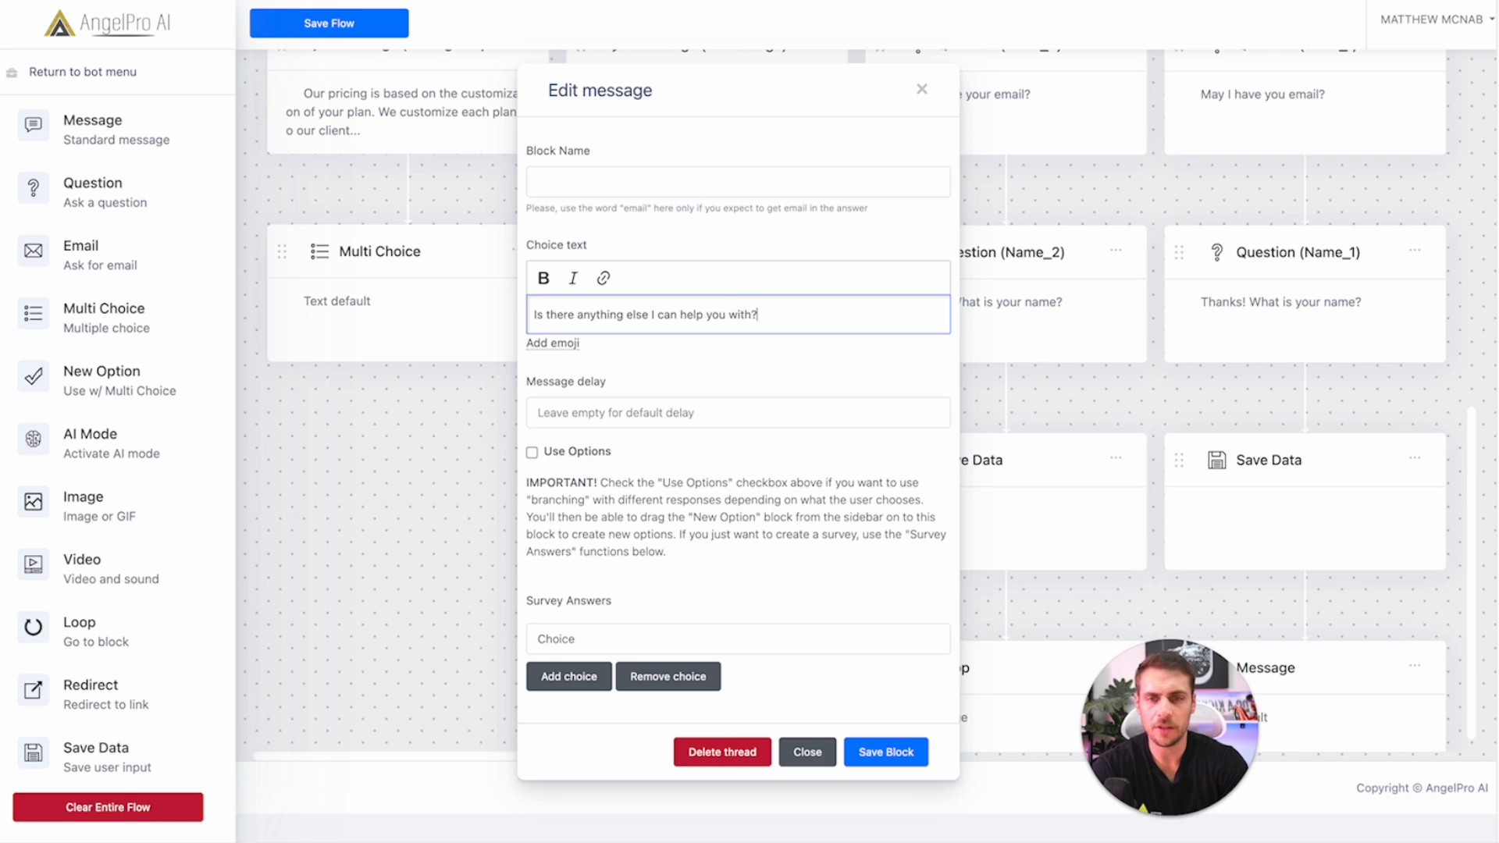
left_click(738, 181)
type("ANything else")
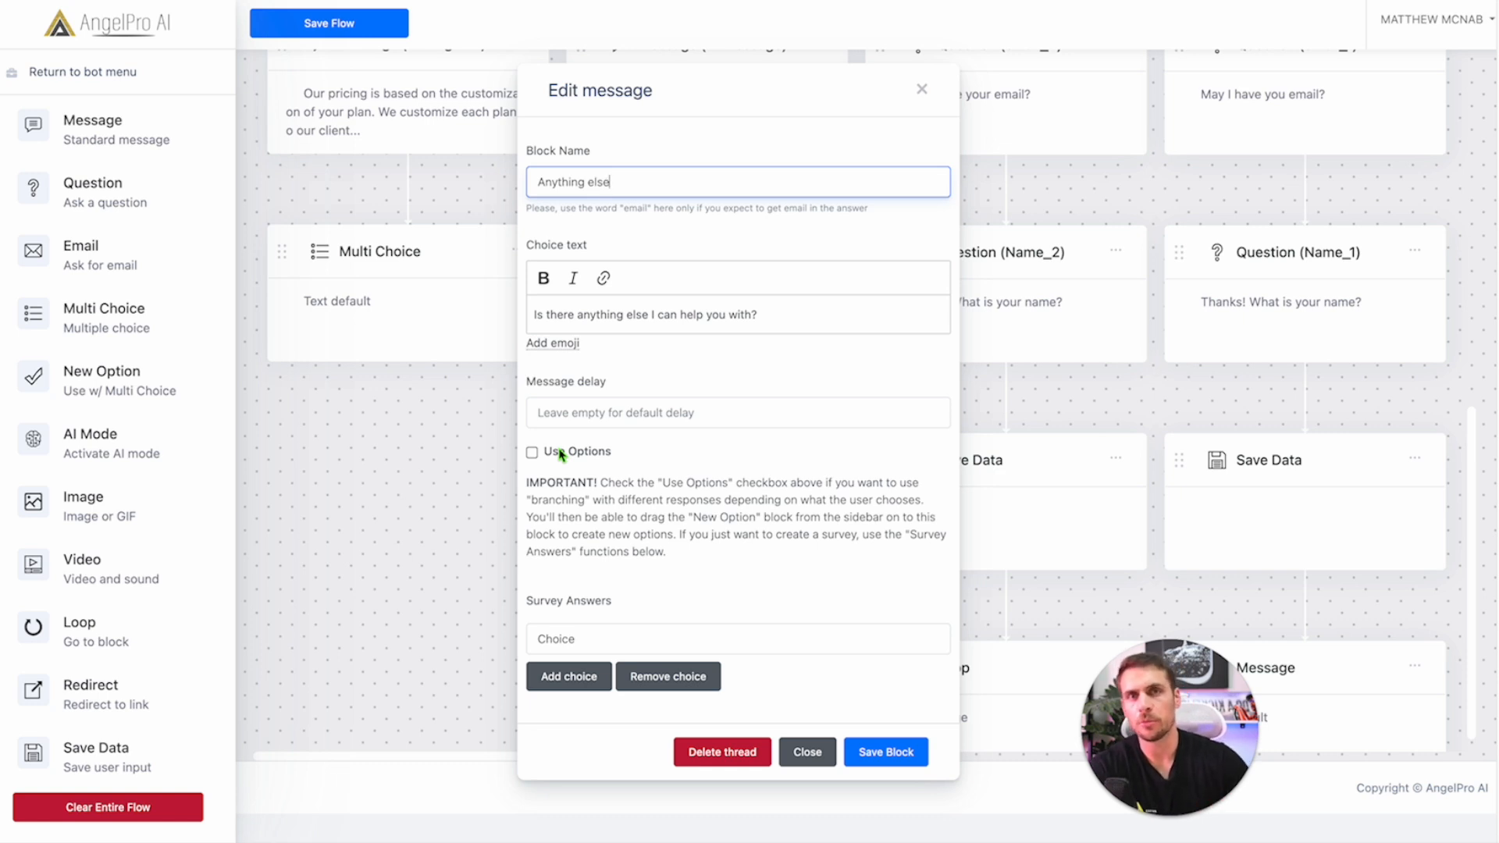
Step: Fill in three survey answer fields with 1, 2 and 3
left_click(632, 458)
triple_click(551, 457)
left_click(590, 453)
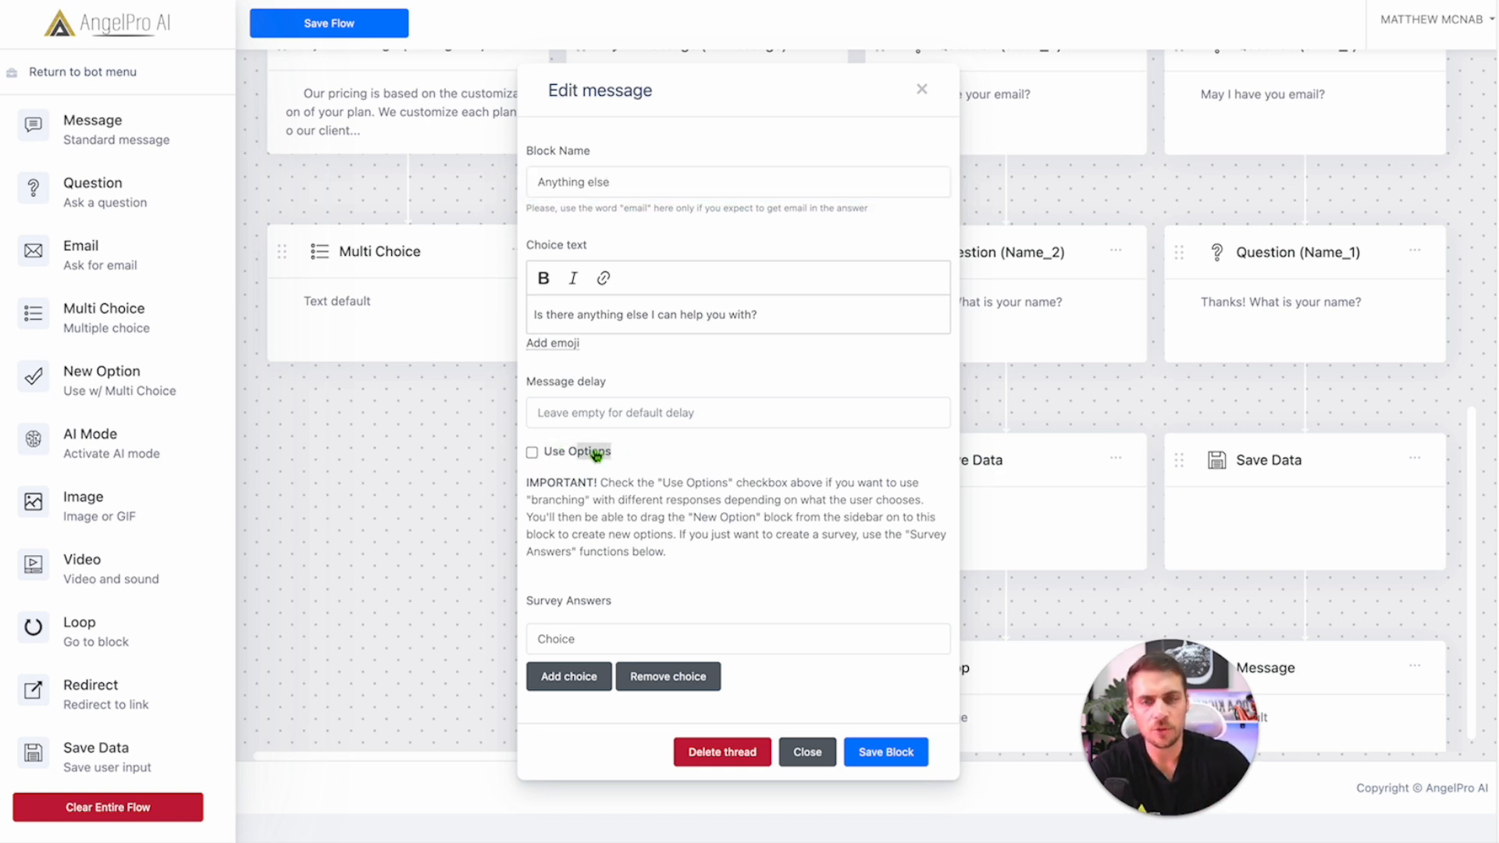
left_click(593, 645)
type("1")
left_click(598, 676)
type("2")
left_click(598, 694)
type("3")
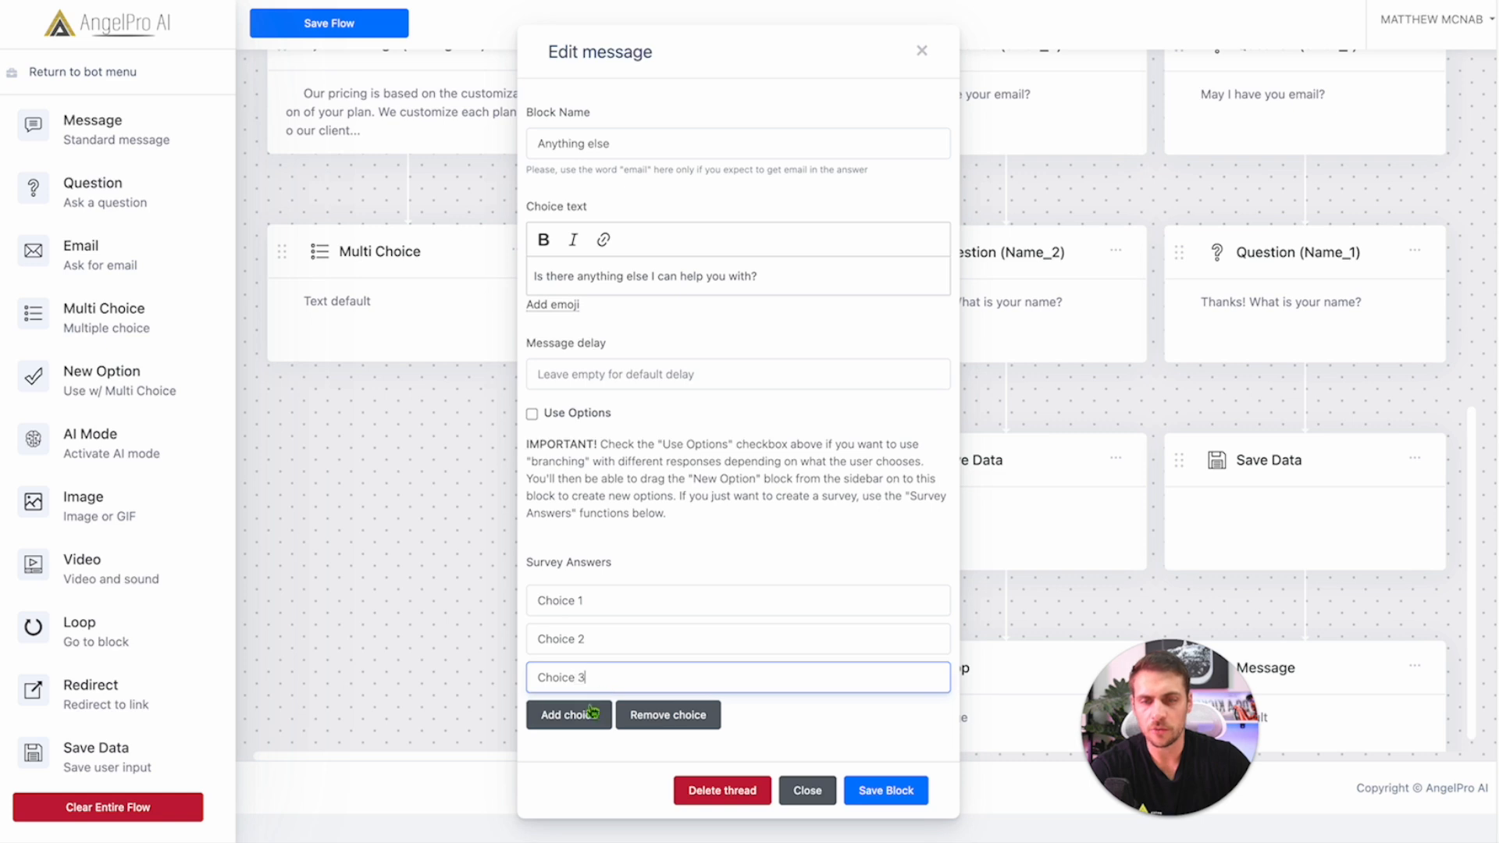
Step: Save the 'Anything else' block, enable its Use Options setting, and attach option blocks beneath it
left_click(867, 795)
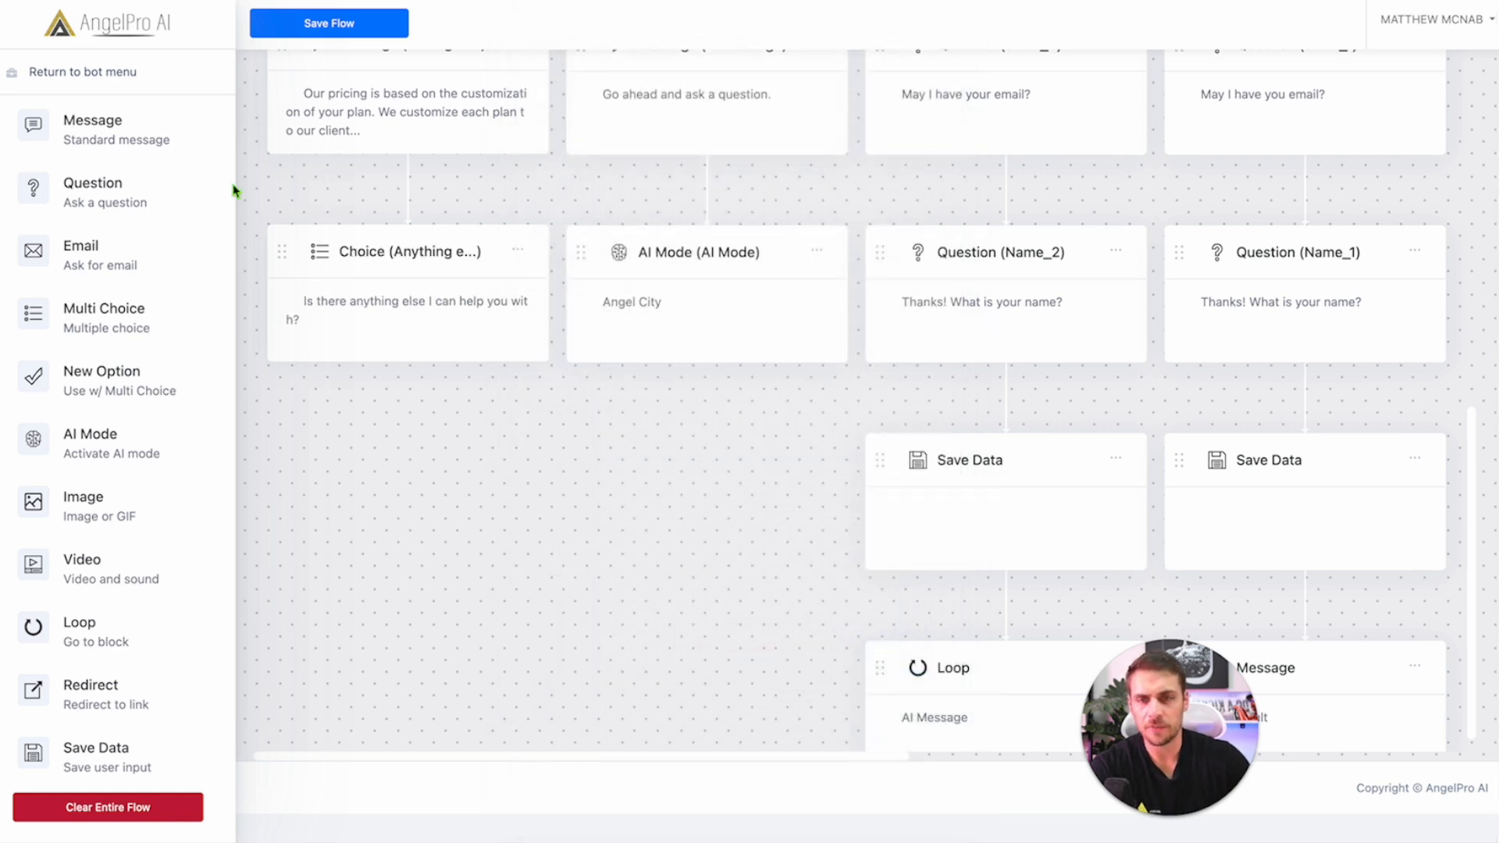
mouse_move(114, 383)
left_mouse_down()
mouse_move(338, 378)
mouse_move(64, 349)
mouse_move(459, 412)
mouse_move(100, 378)
left_mouse_up()
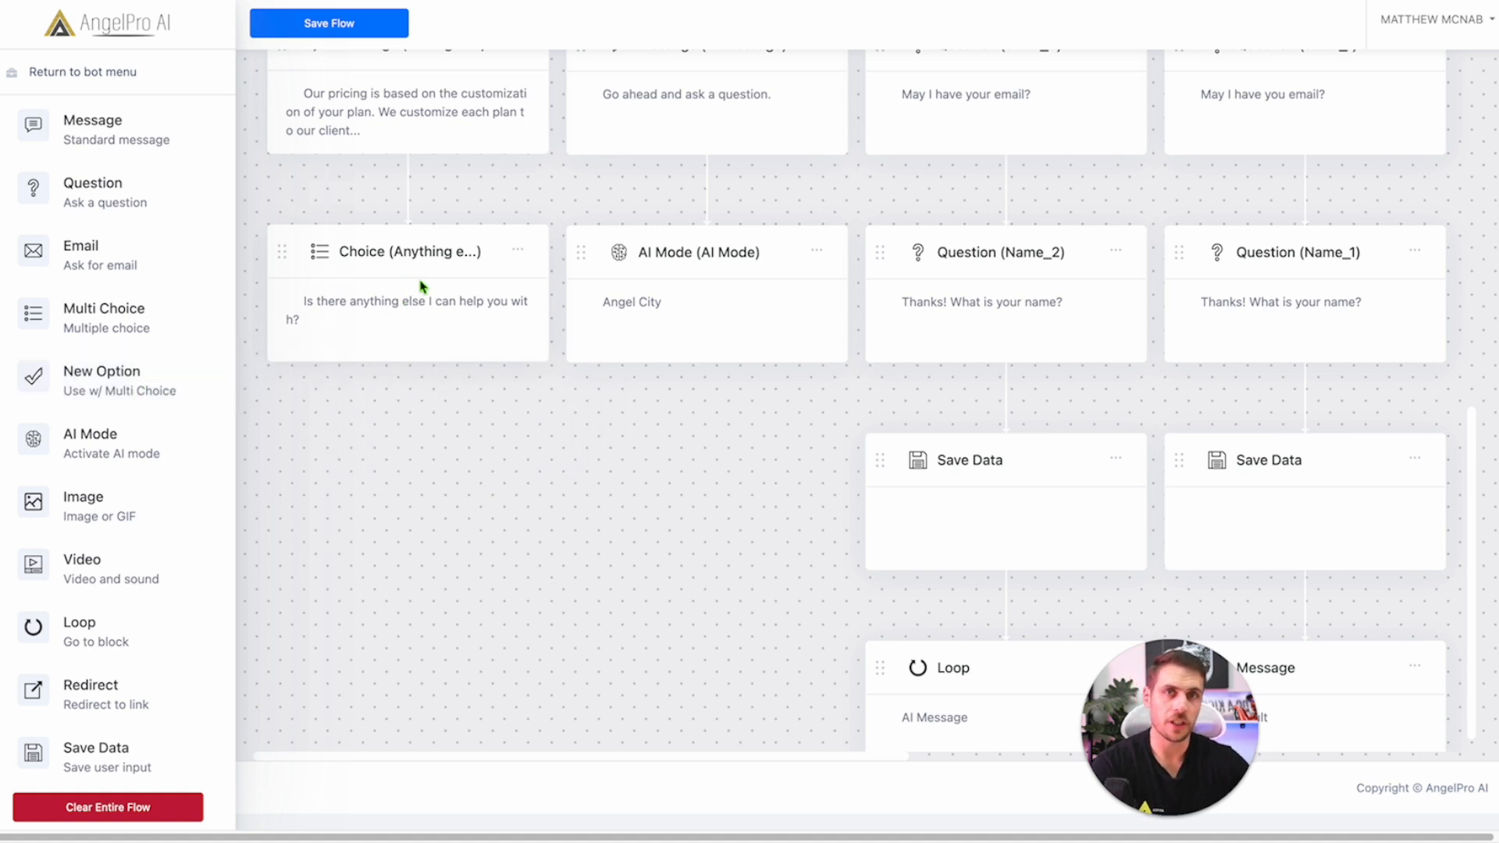
scroll(431, 283, "up", 1)
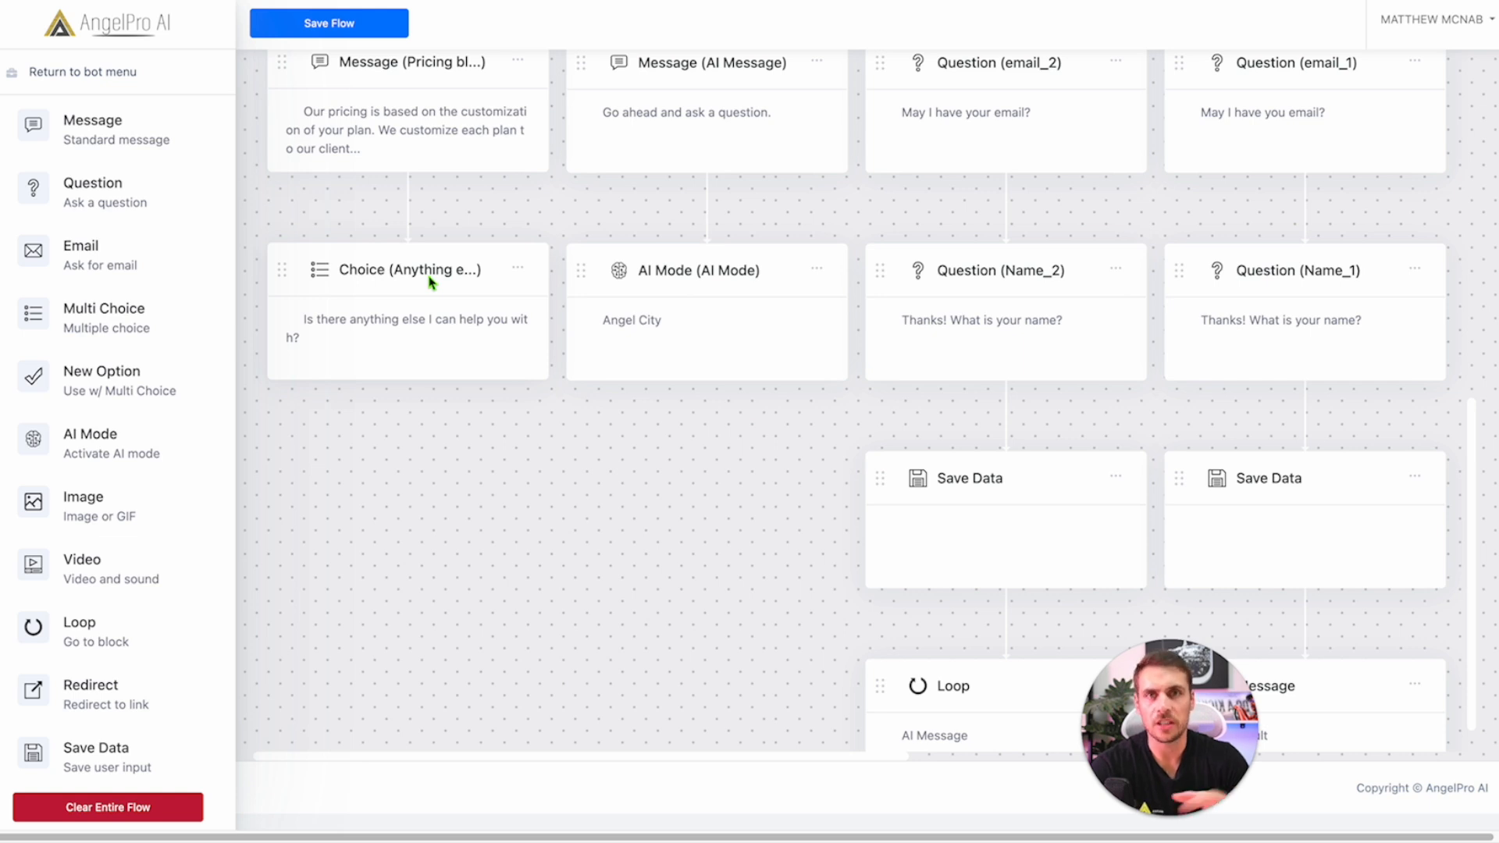
left_click(344, 356)
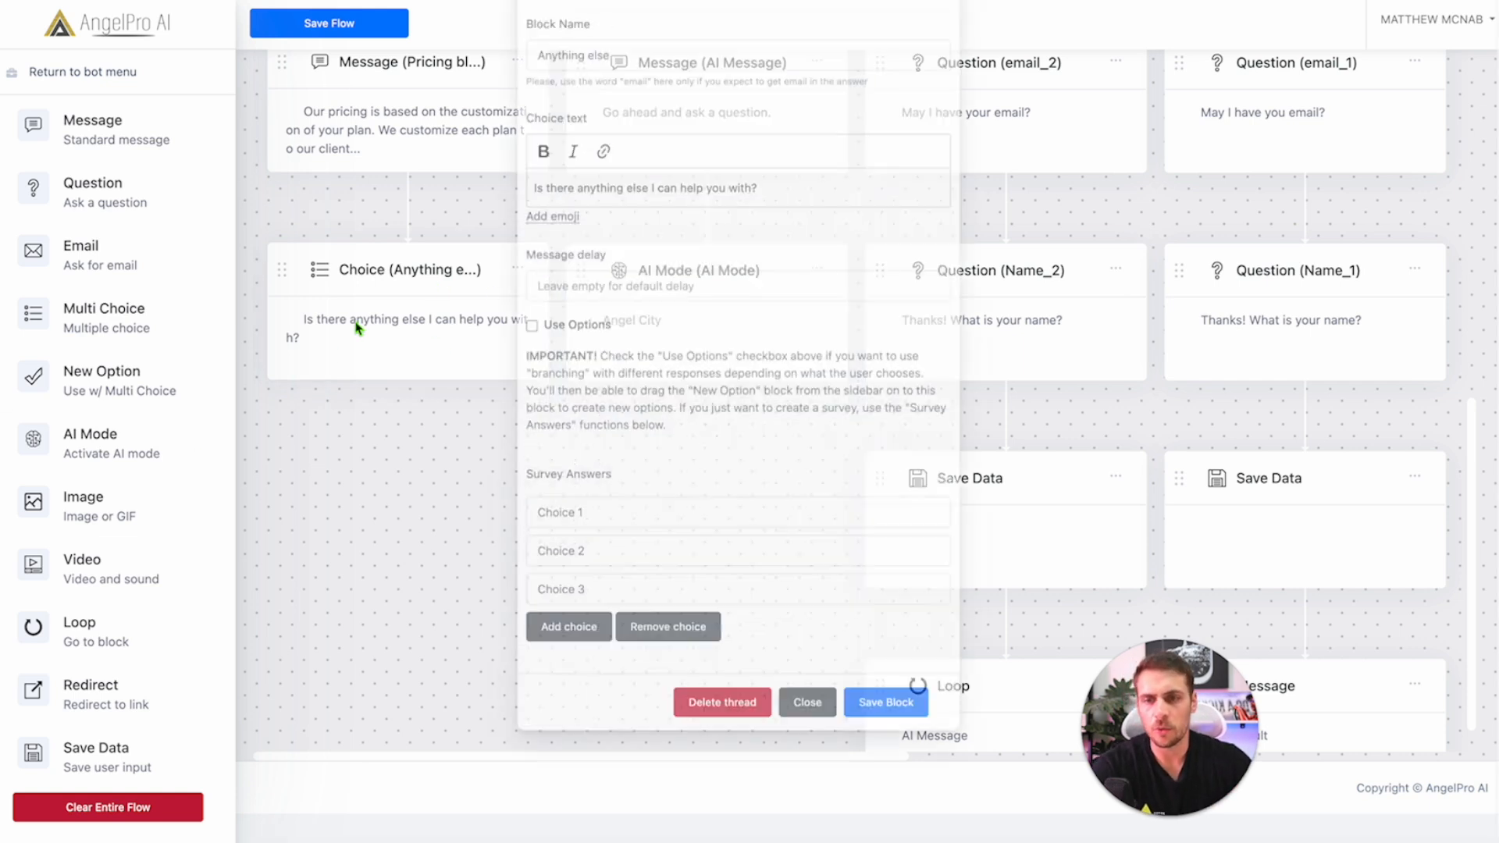
left_click(533, 415)
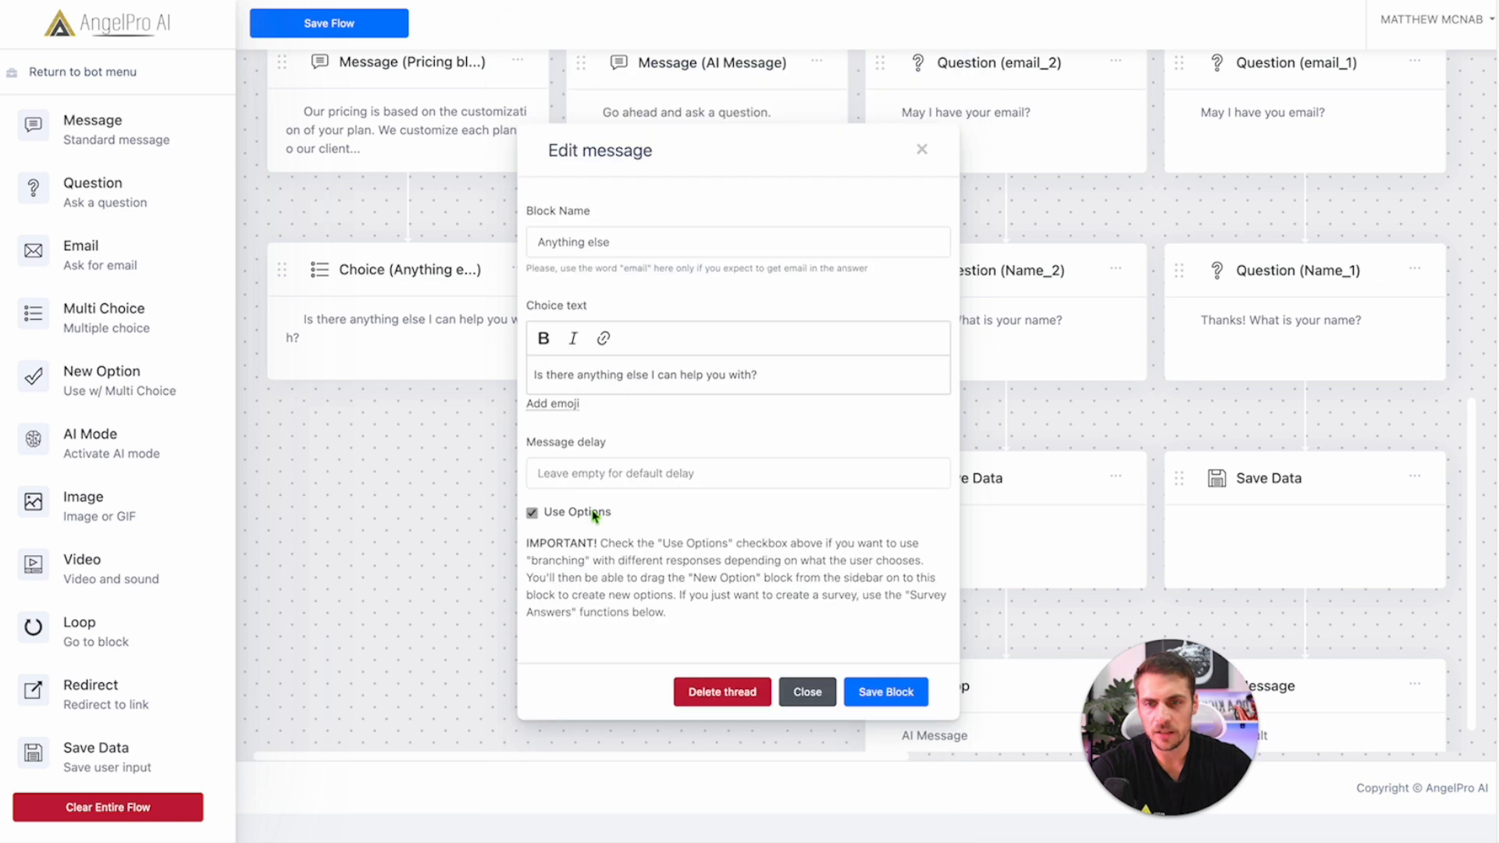
left_click(880, 698)
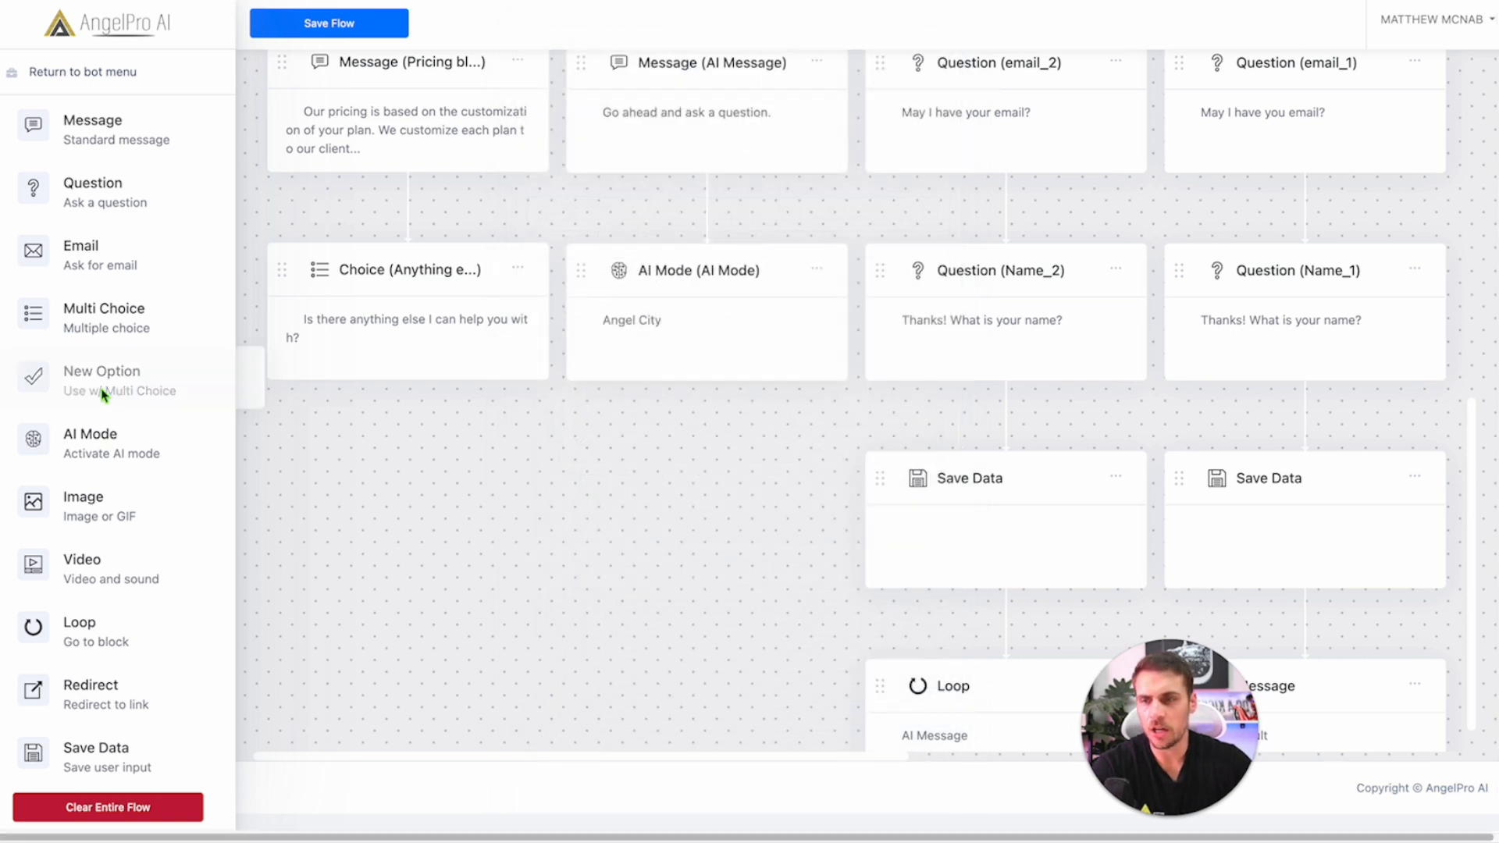
left_click(94, 397)
left_click_drag(112, 398, 421, 371)
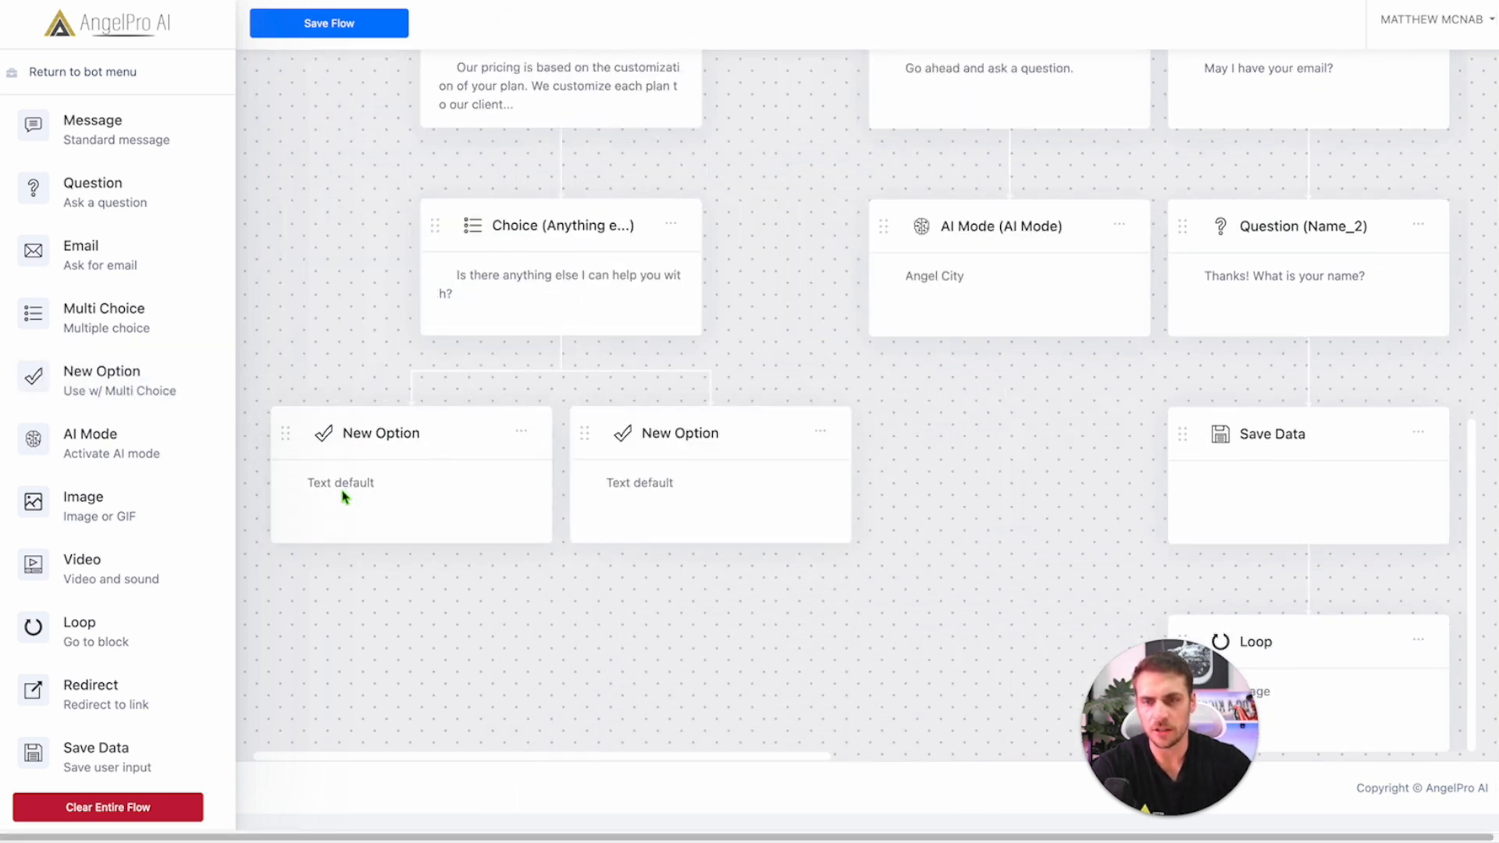
Step: Change the left option's text to 'Restart chat' and save it
left_click(418, 482)
left_click(629, 406)
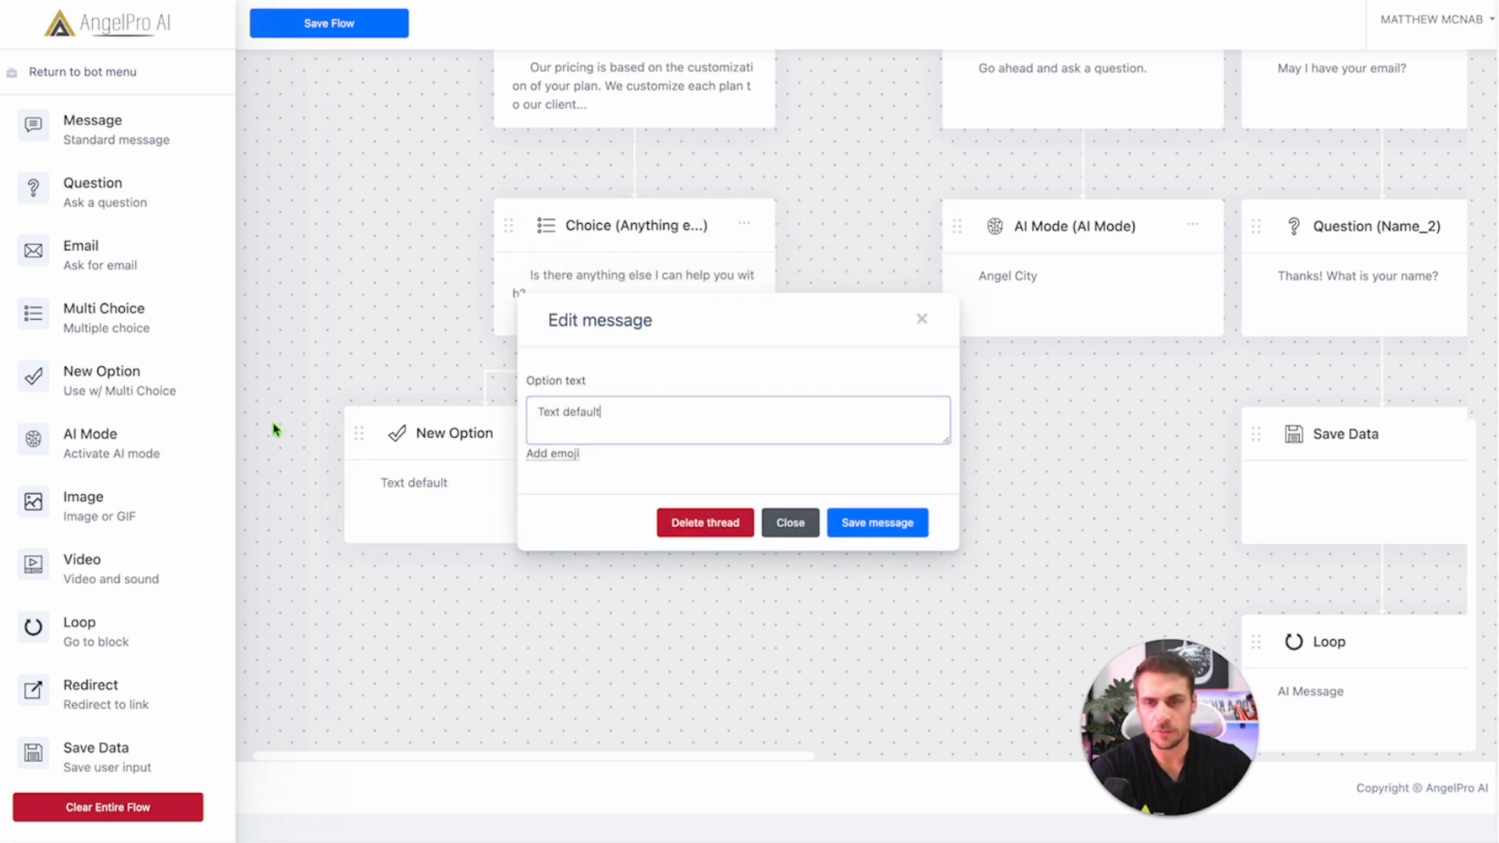
triple_click(619, 425)
type("Restart Chat")
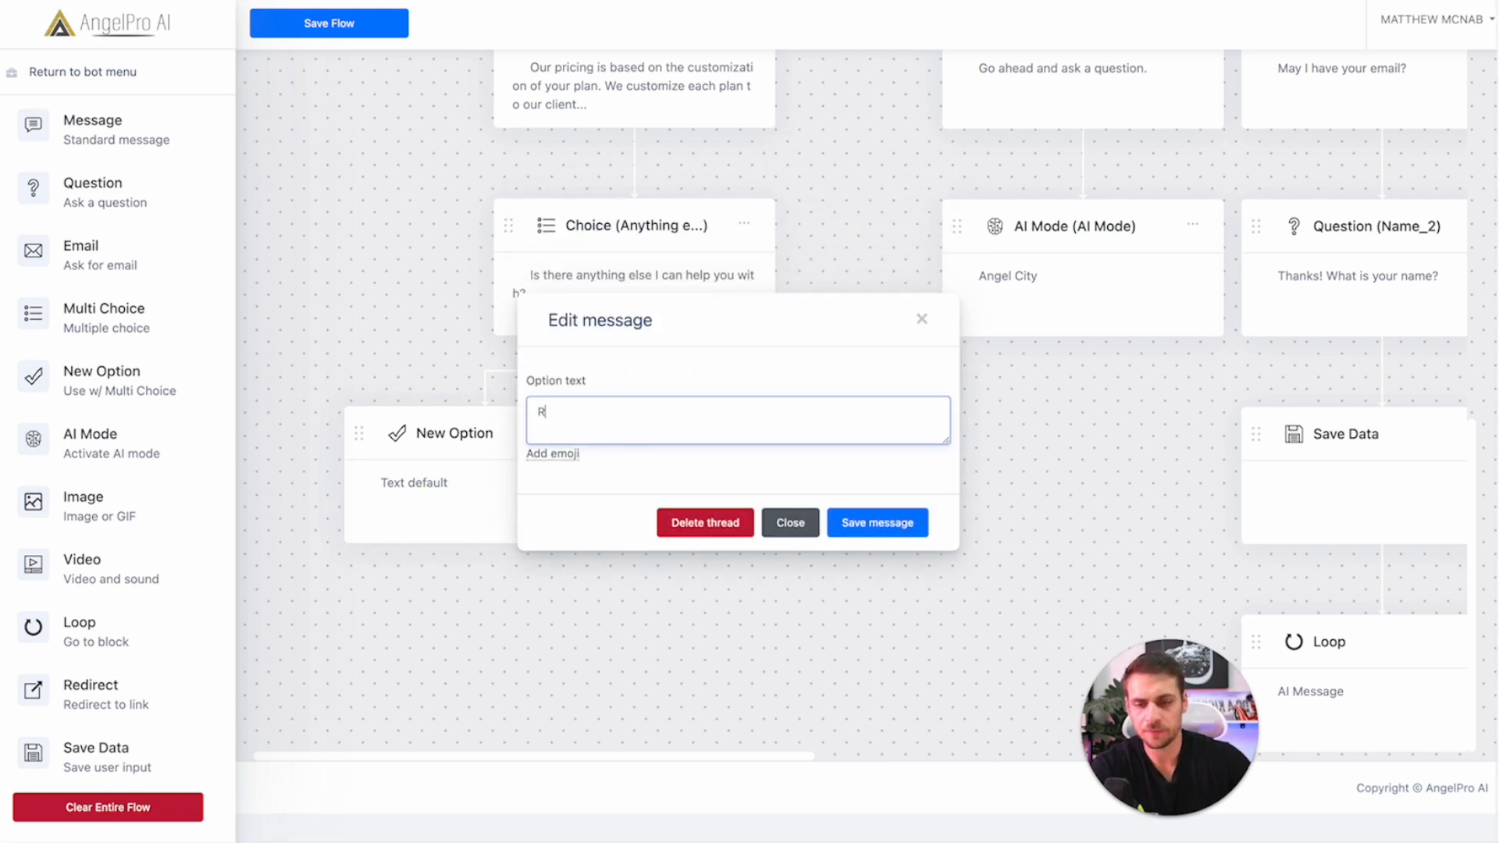
key("BackSpace")
key("BackSpace")
key("BackSpace")
key("BackSpace")
type("chat")
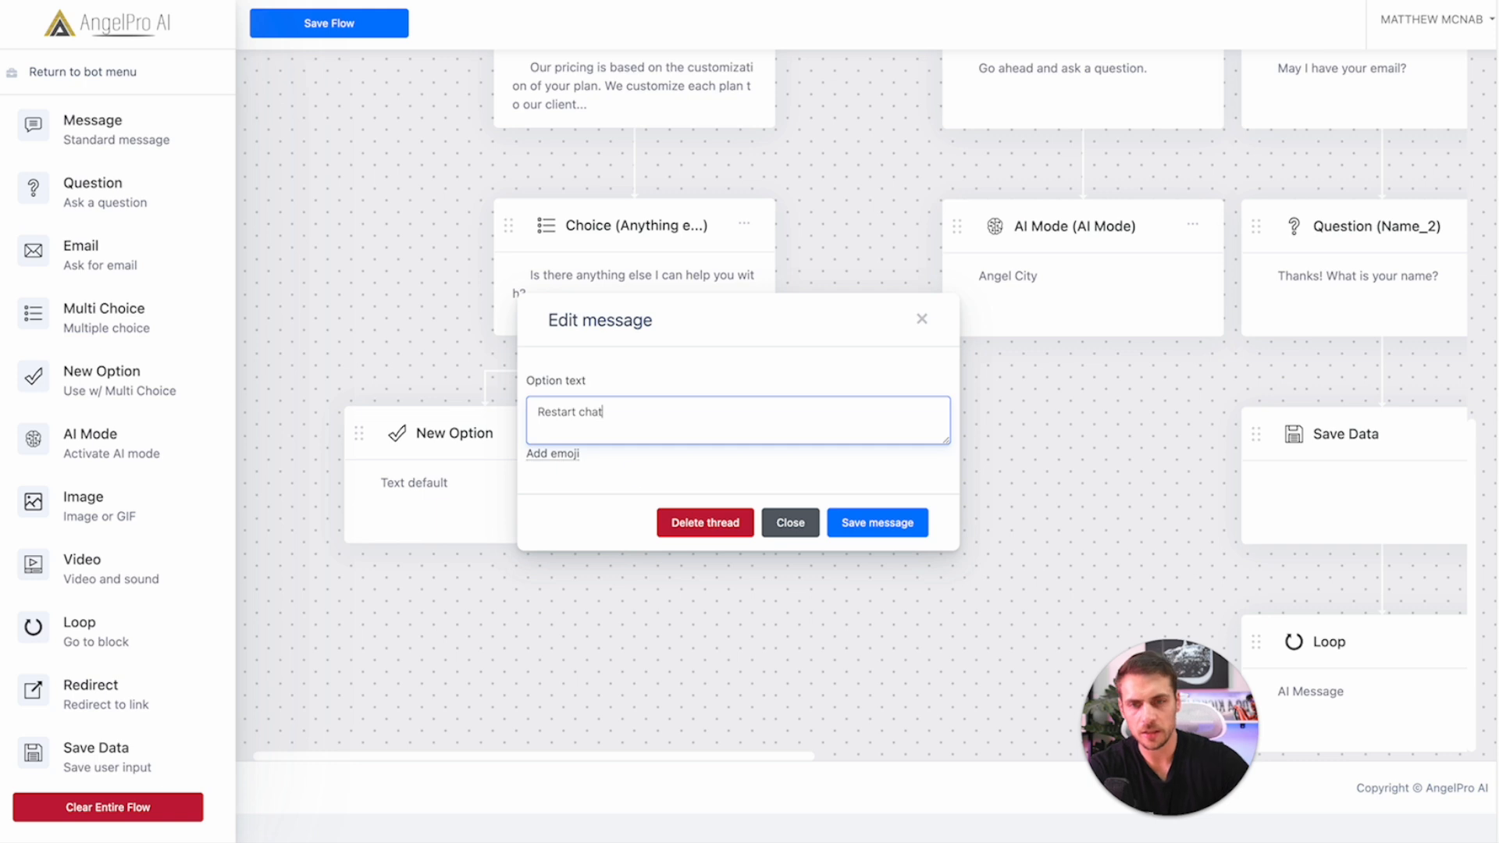
left_click(877, 522)
Step: Change the right option's text to 'Ask a question' and save it
left_click(713, 490)
left_click(622, 421)
triple_click(622, 422)
type("Ask a question")
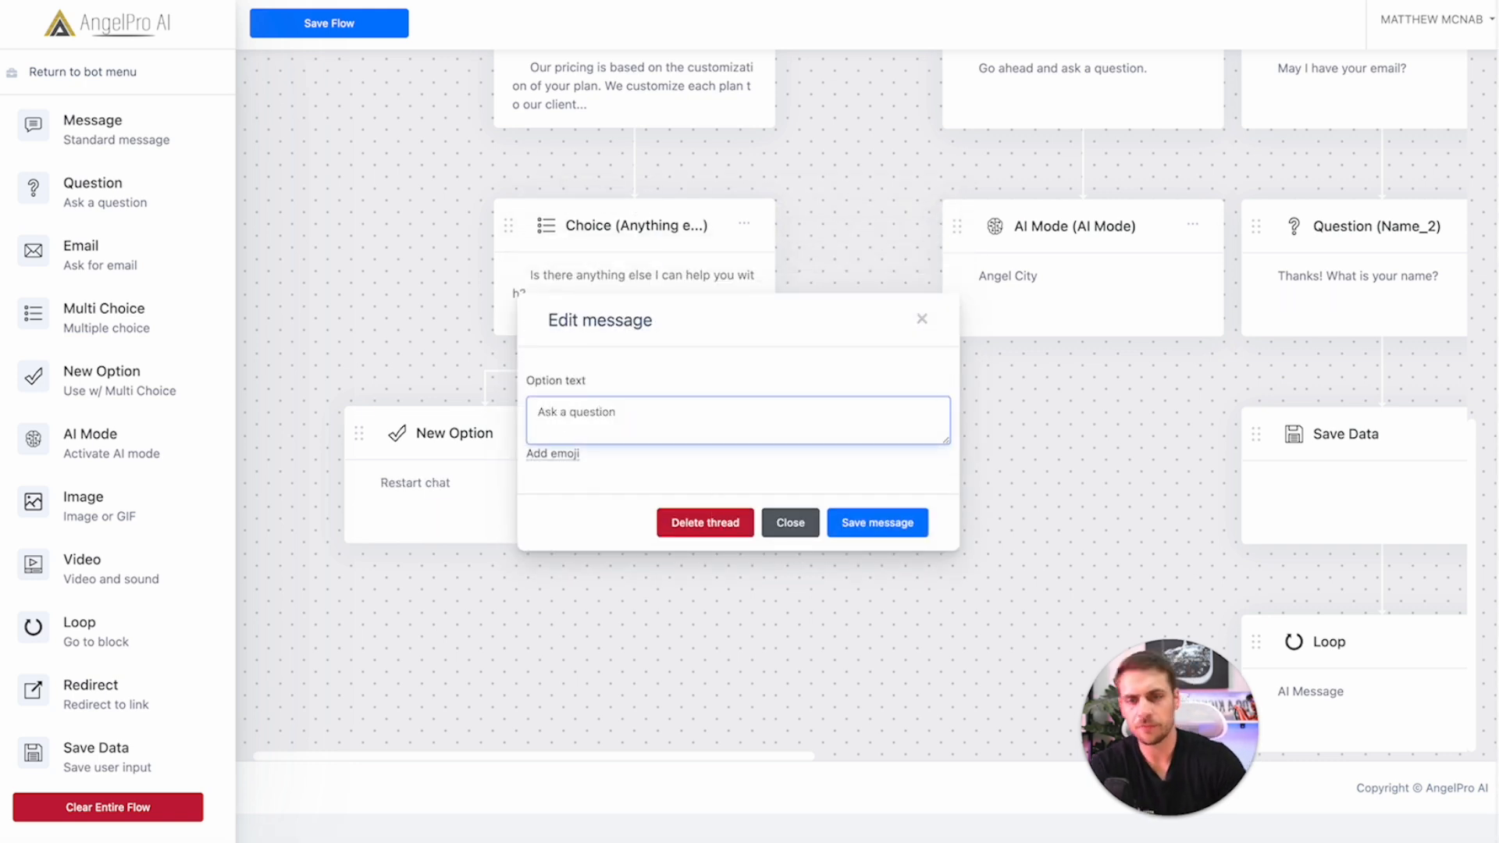
left_click(878, 523)
scroll(703, 698, "right", 2)
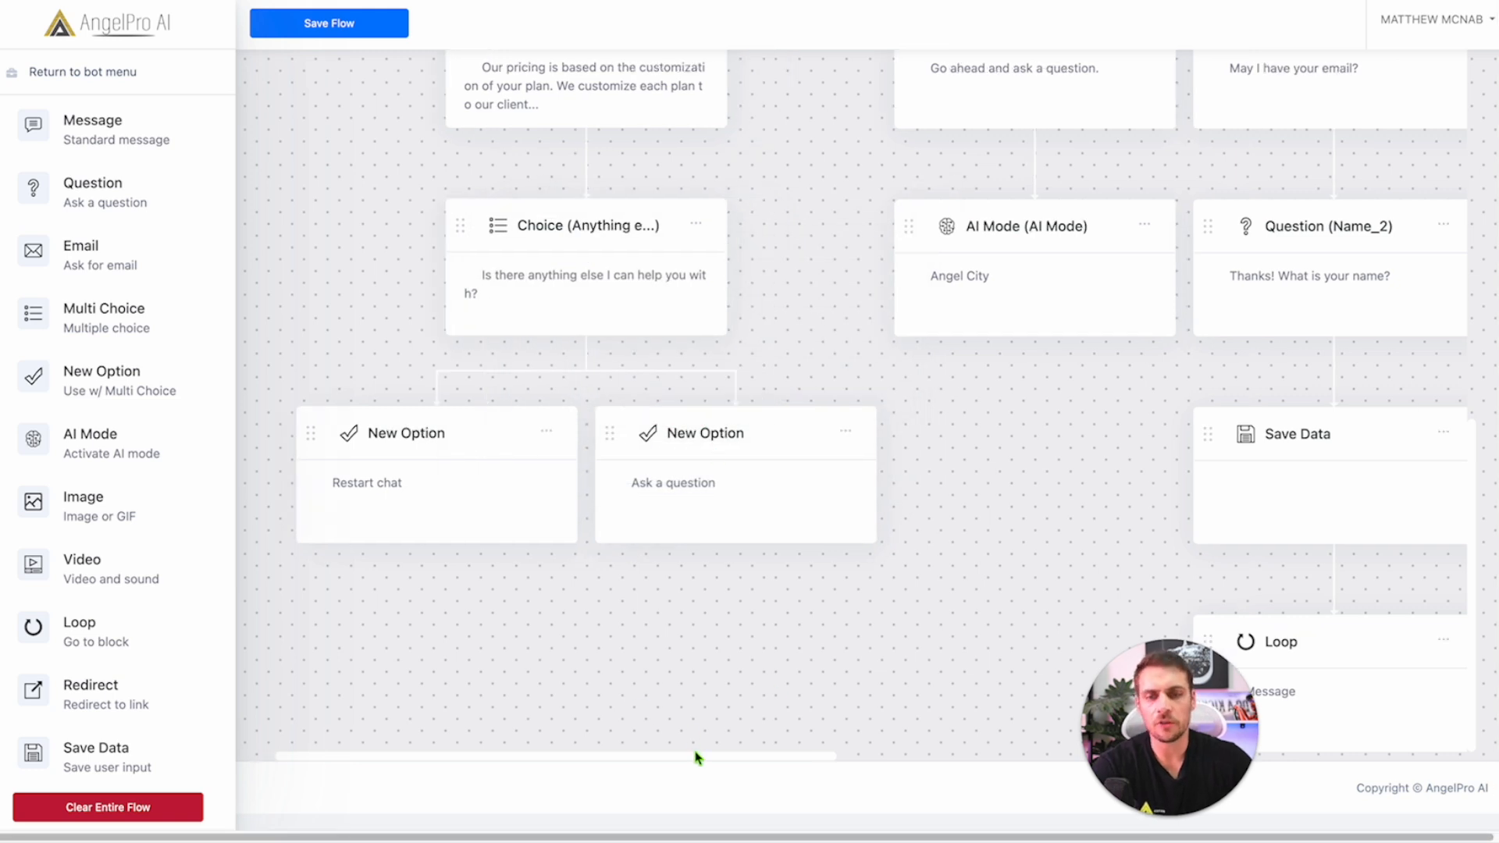
Step: Place a Loop block under the 'Restart chat' option
scroll(695, 755, "right", 2)
left_click_drag(88, 627, 383, 570)
scroll(1031, 444, "up", 7)
scroll(975, 208, "down", 10)
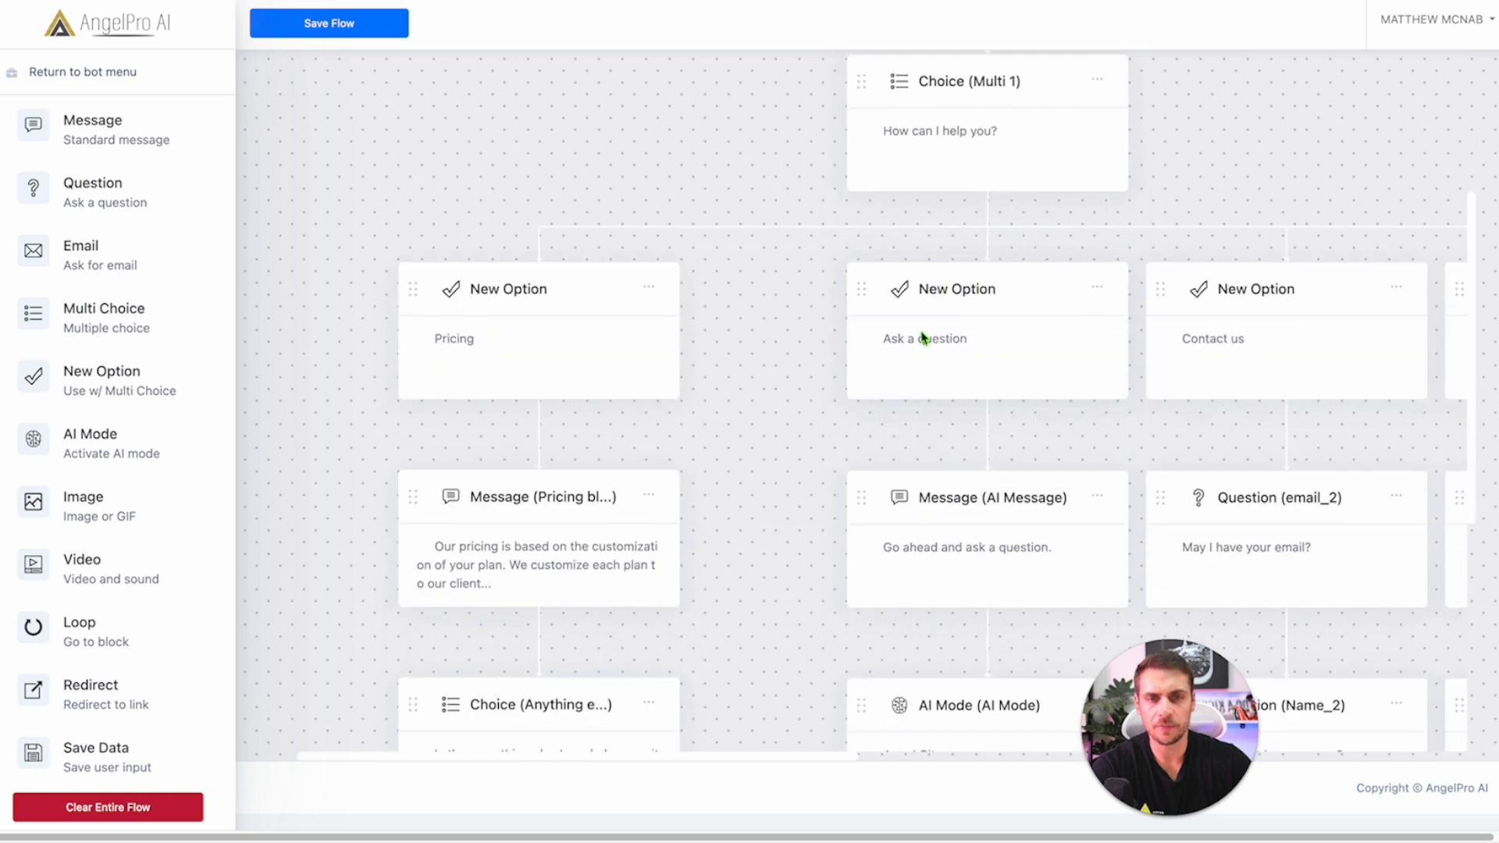
scroll(1171, 218, "up", 10)
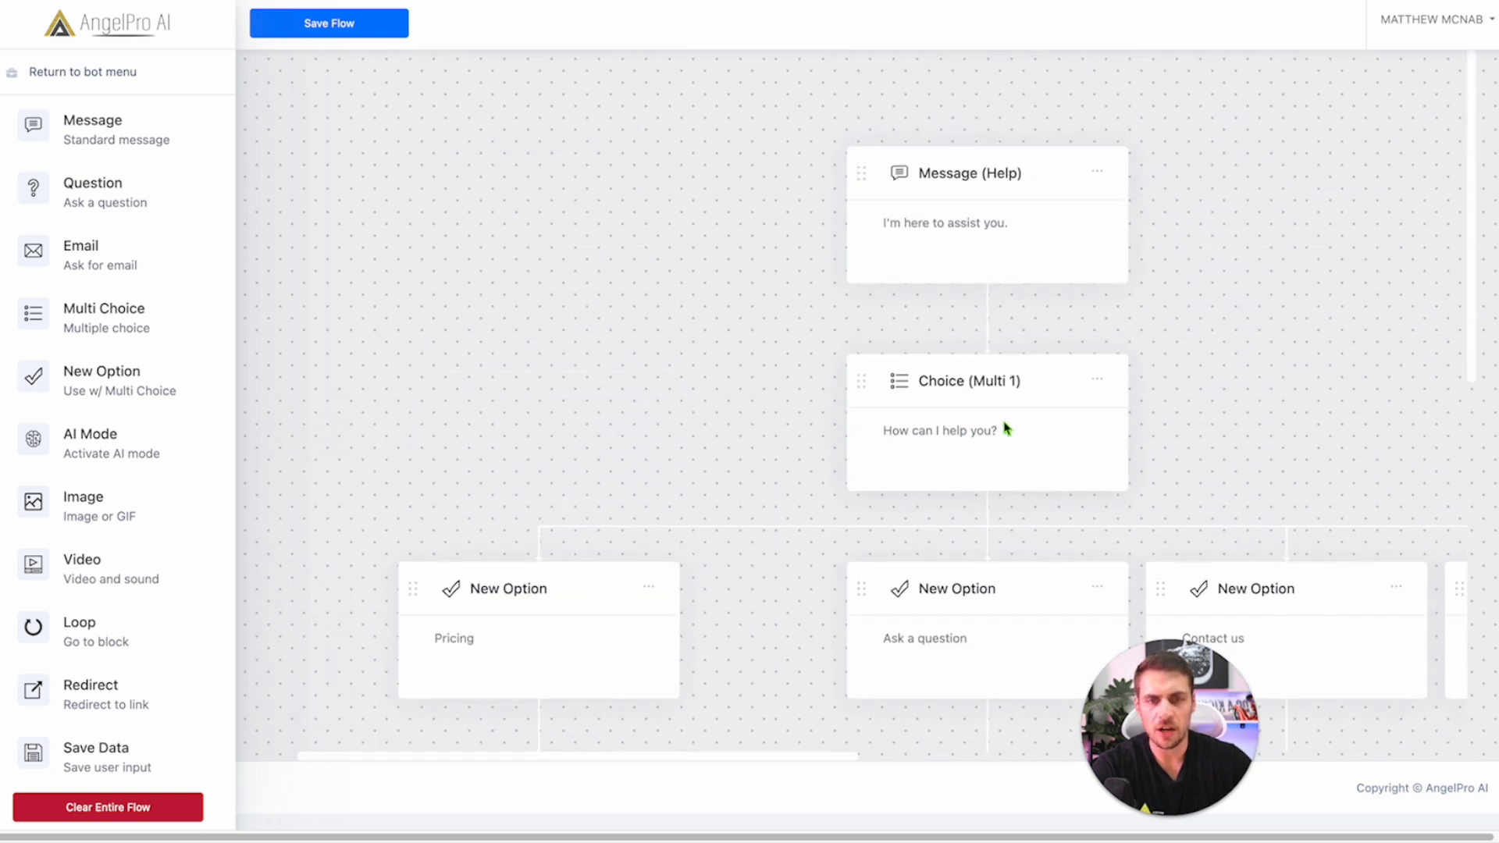
scroll(980, 429, "down", 10)
scroll(983, 334, "up", 9)
left_click_drag(1027, 274, 976, 263)
scroll(975, 263, "down", 8)
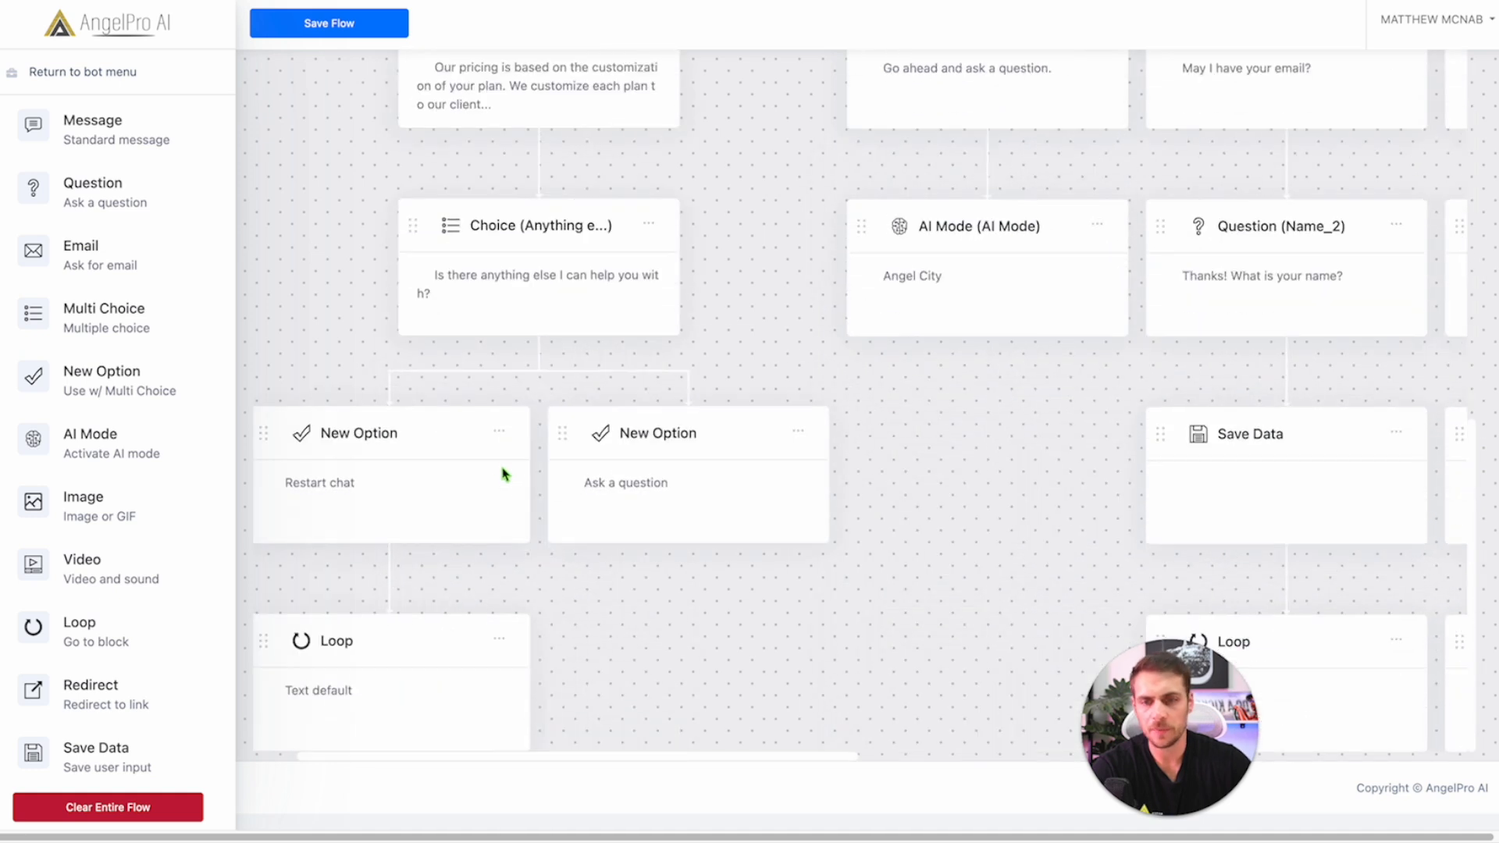
Step: Set the Restart chat loop to target Multi 1 and save it
left_click(377, 663)
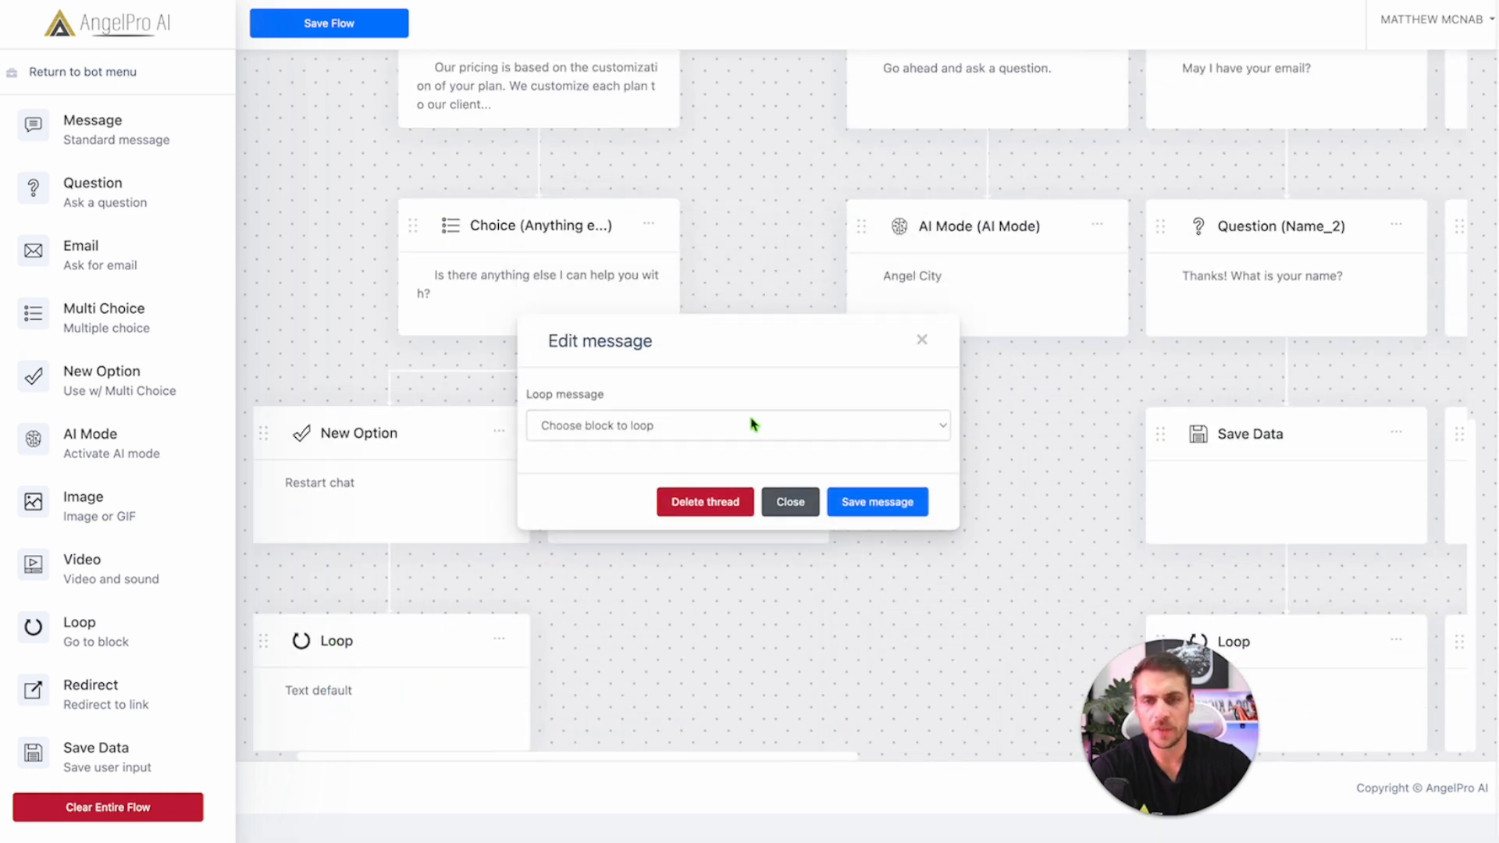
left_click(752, 425)
key("Escape")
key("Down")
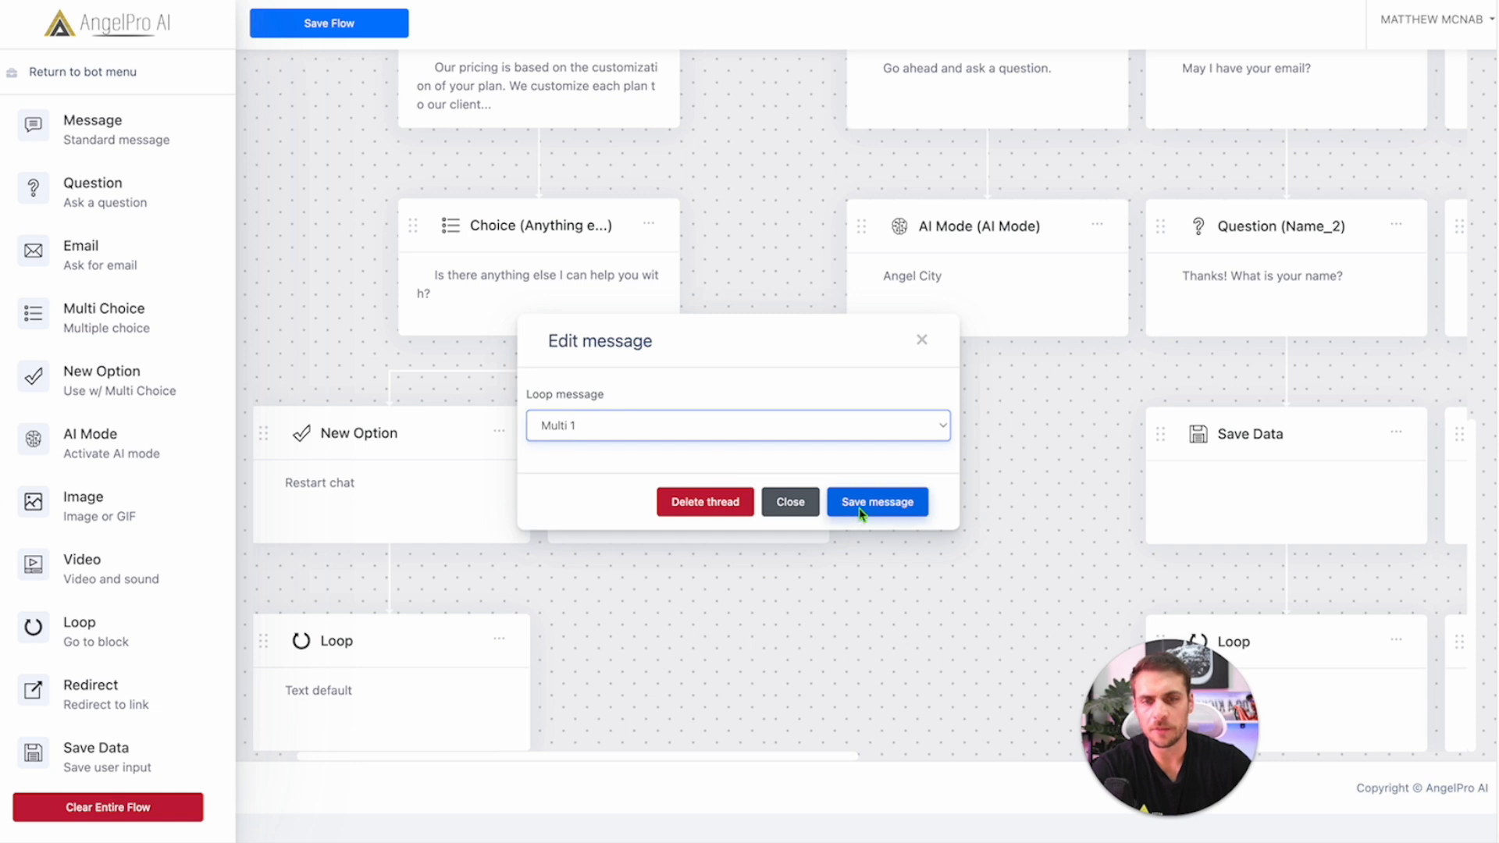
left_click(867, 506)
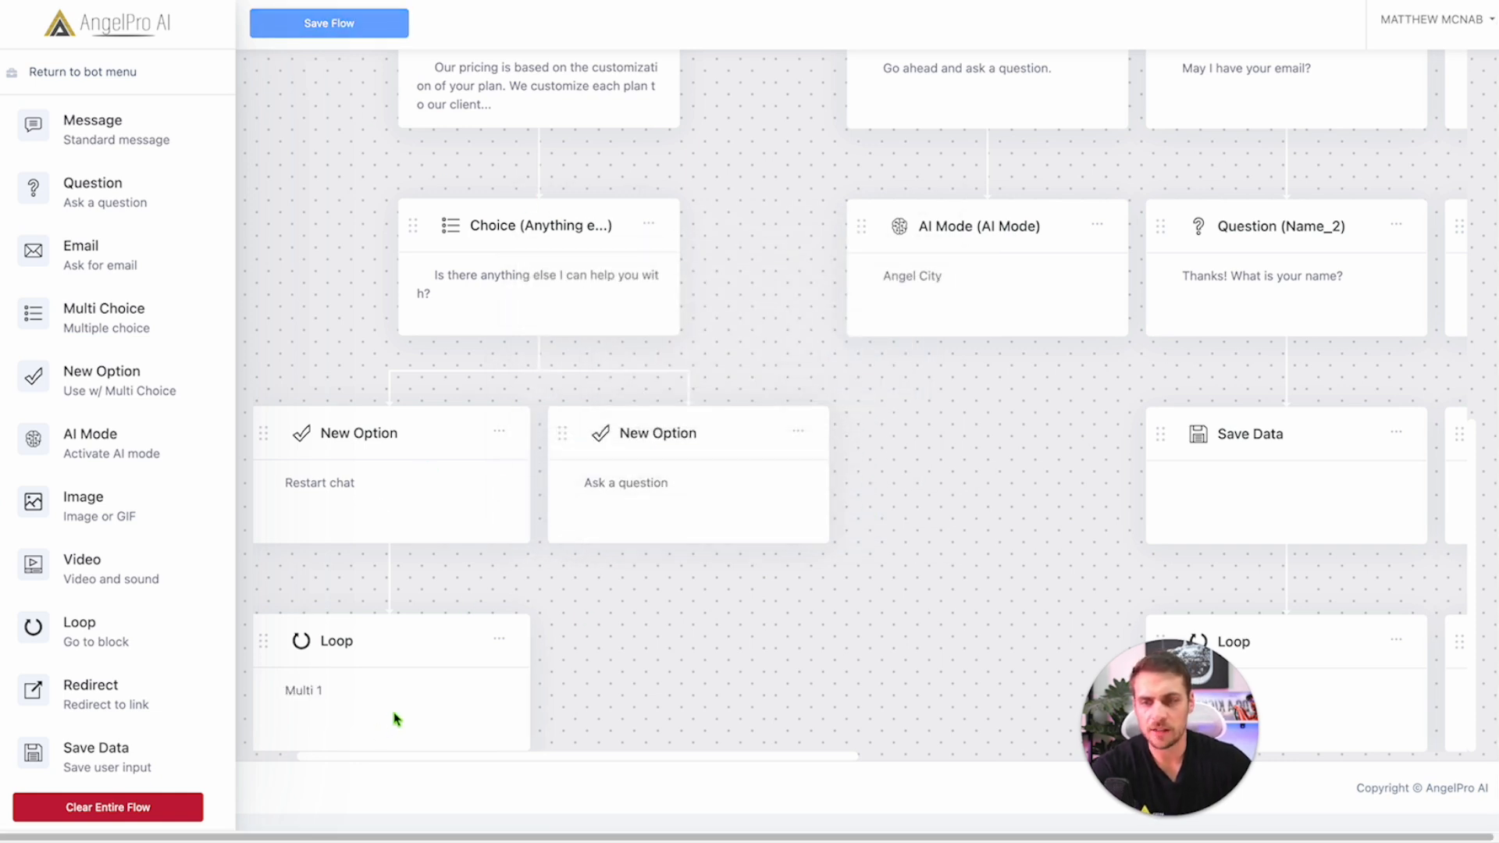
scroll(395, 719, "up", 7)
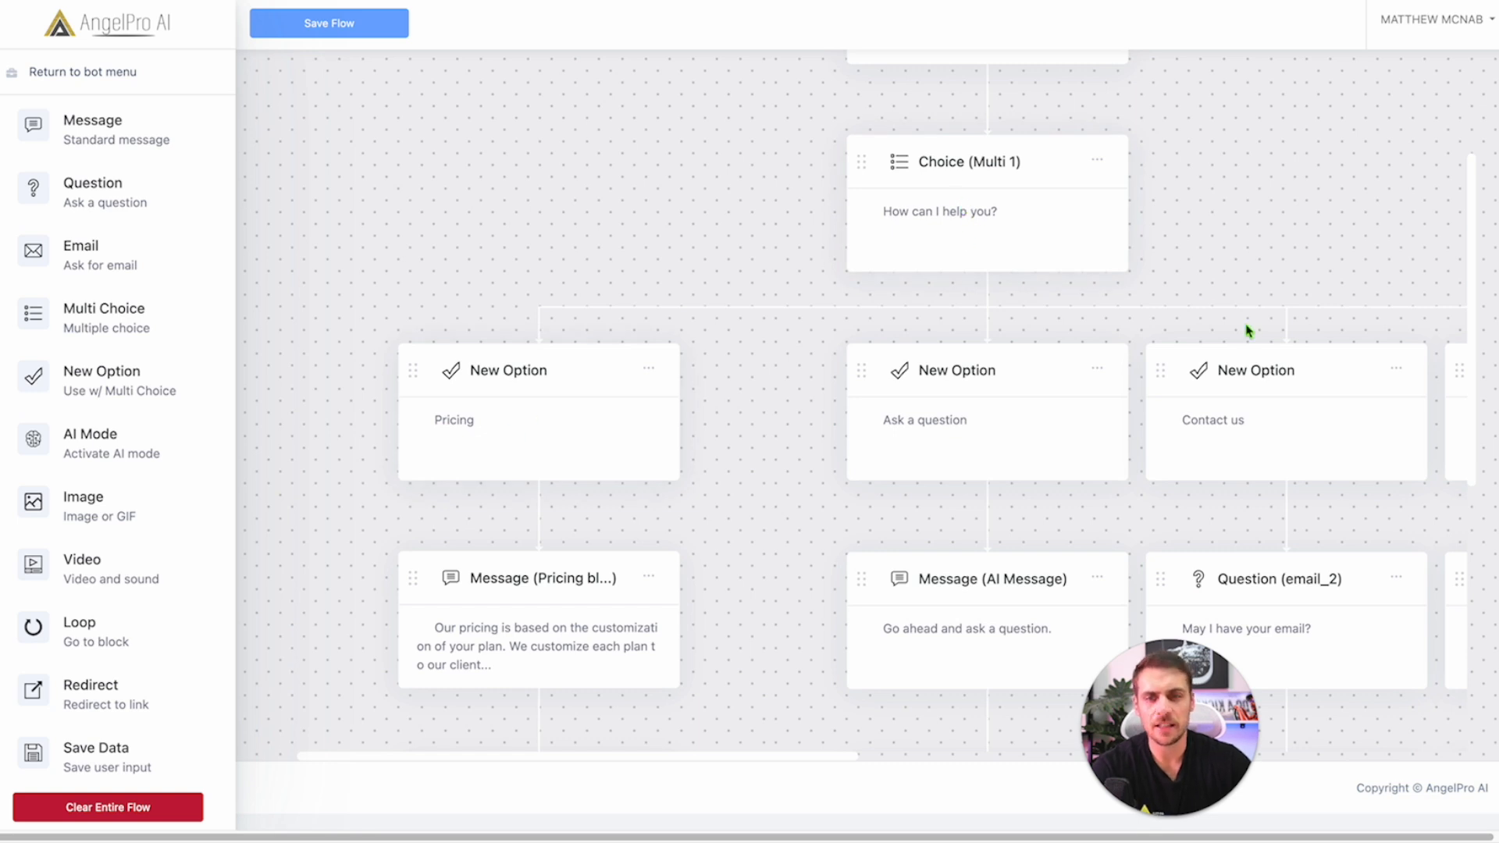
scroll(1166, 426, "down", 7)
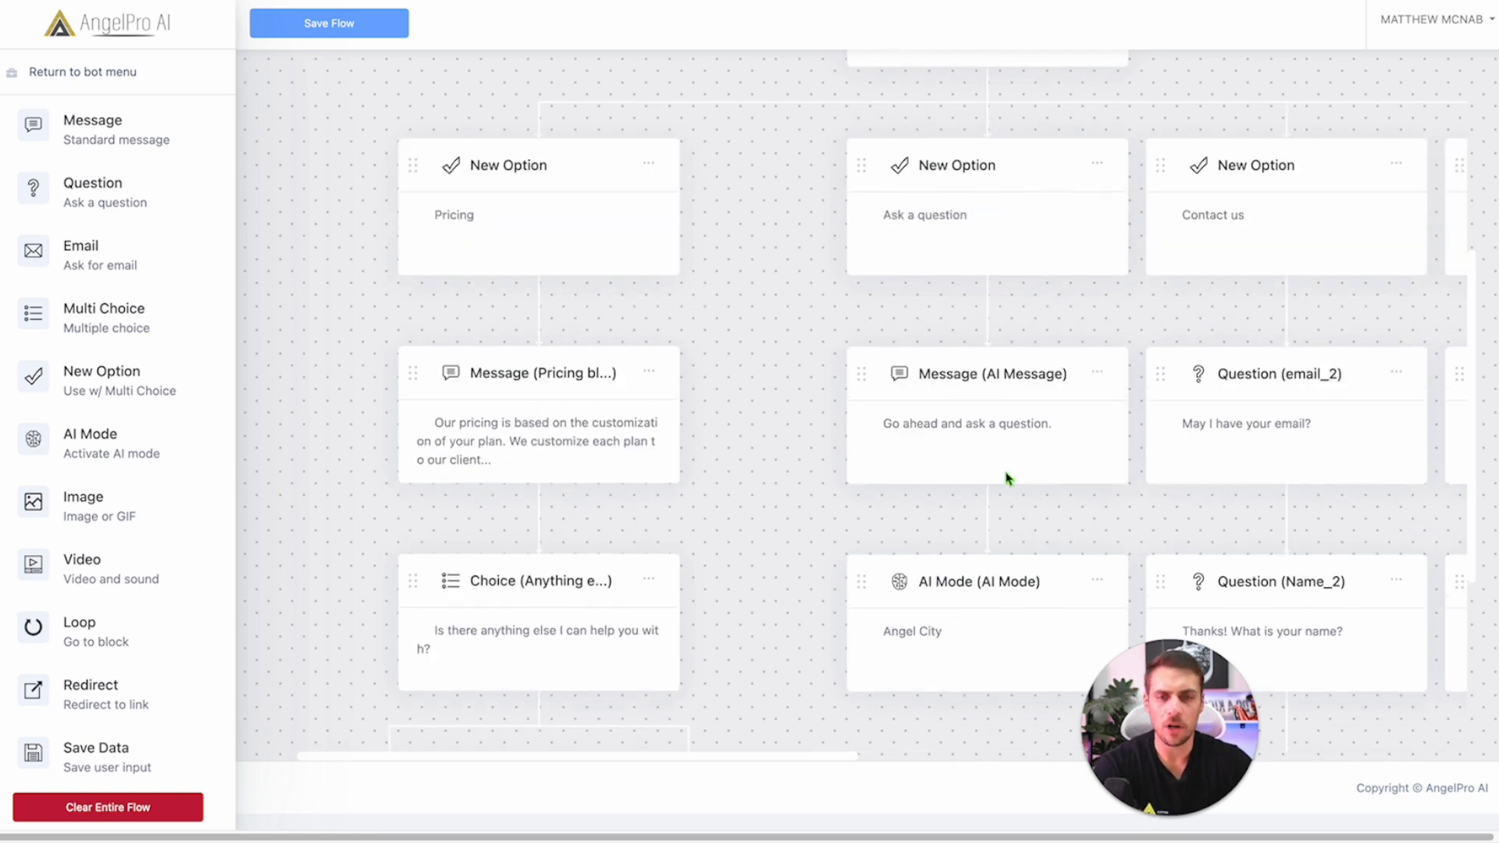
left_click_drag(639, 759, 783, 766)
scroll(763, 525, "up", 5)
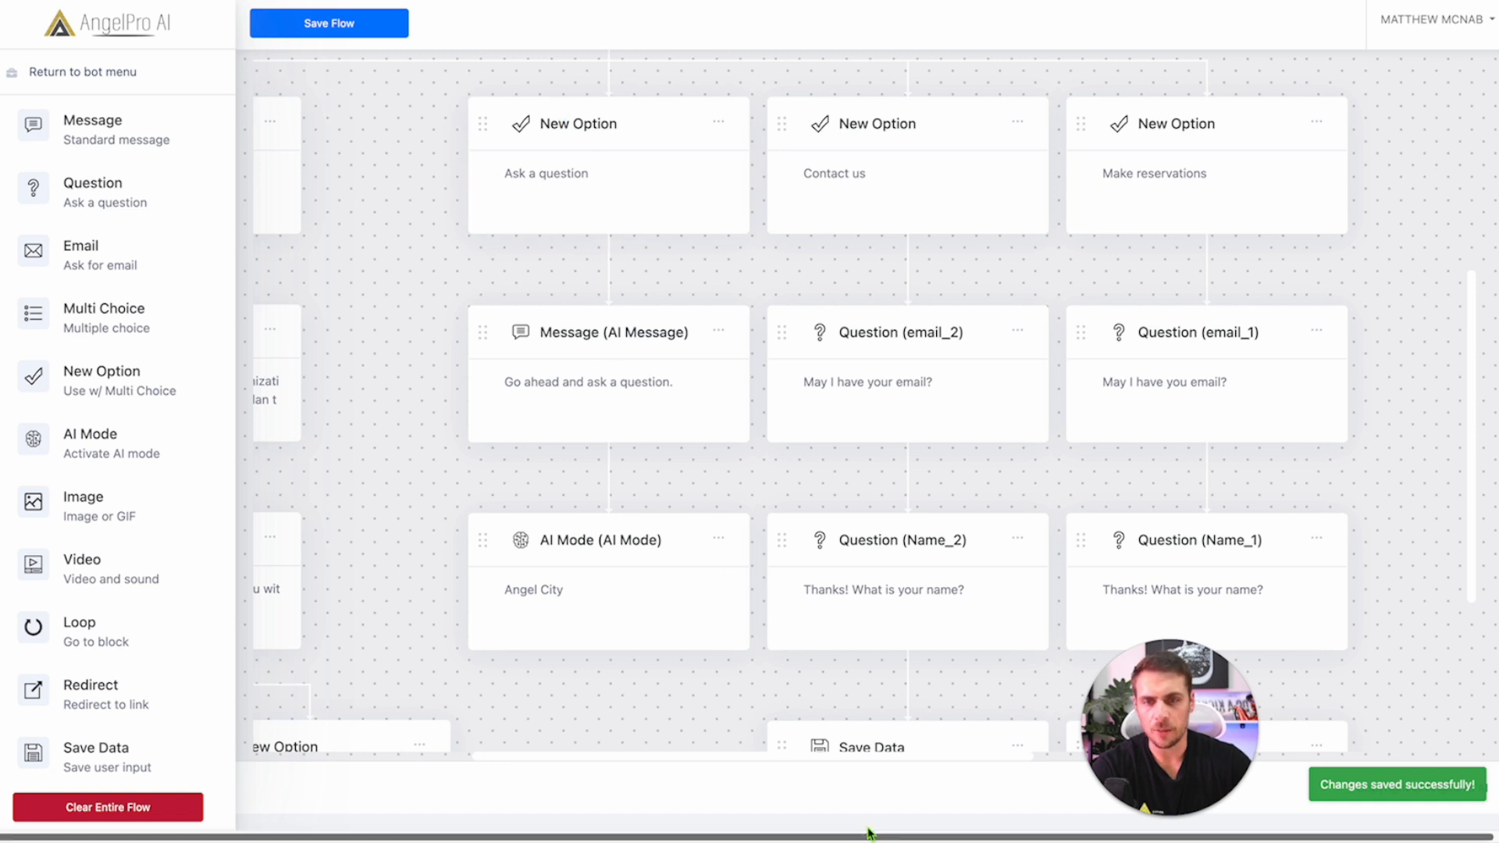
left_click_drag(779, 756, 549, 769)
scroll(718, 487, "down", 3)
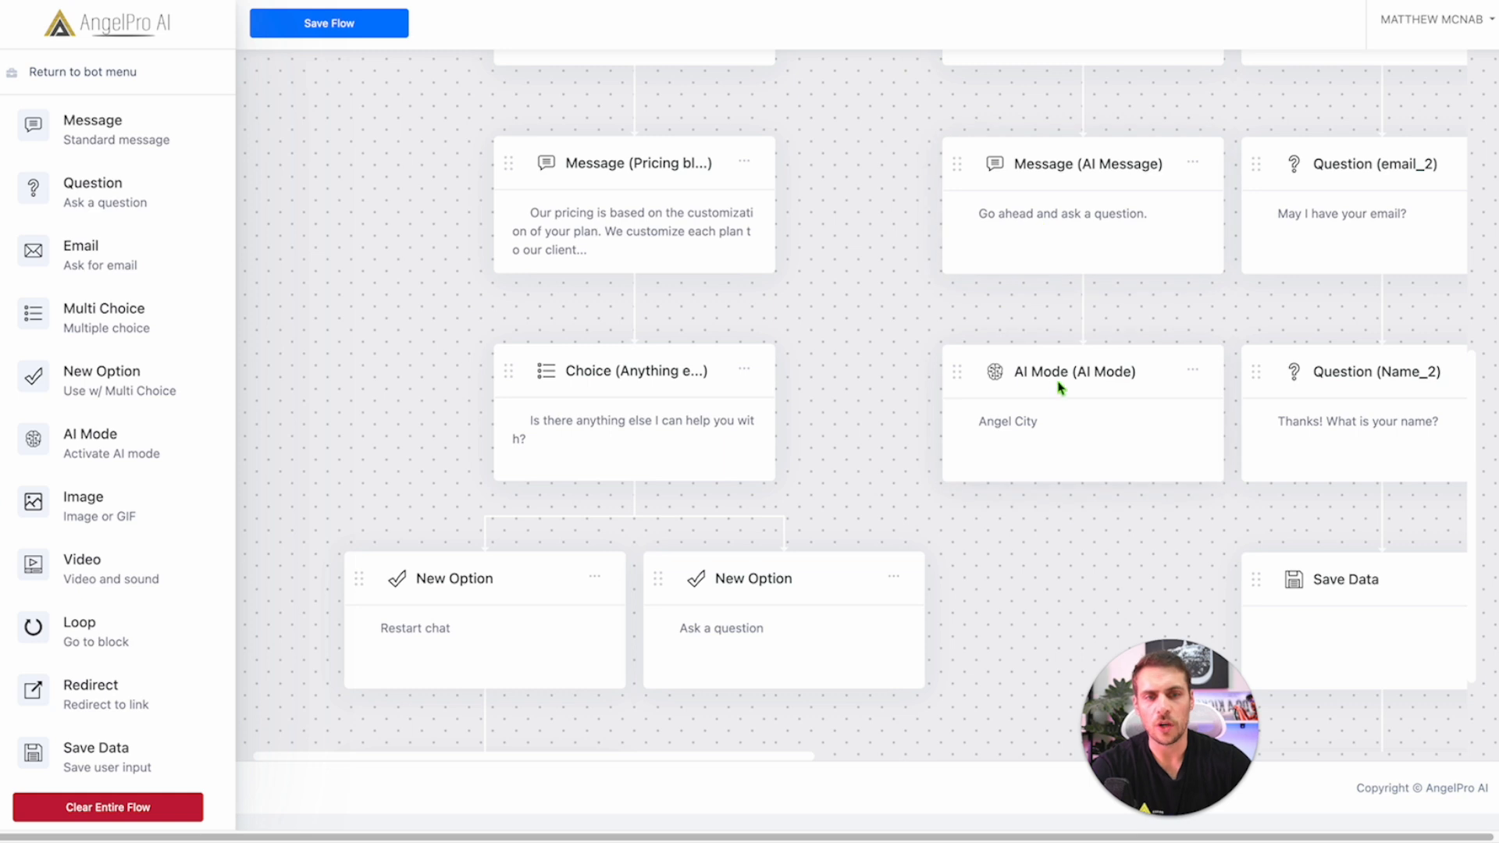
scroll(1040, 413, "down", 3)
Step: Add a Loop block under 'Ask a question' targeting AI Message and save it
left_click_drag(76, 628, 769, 640)
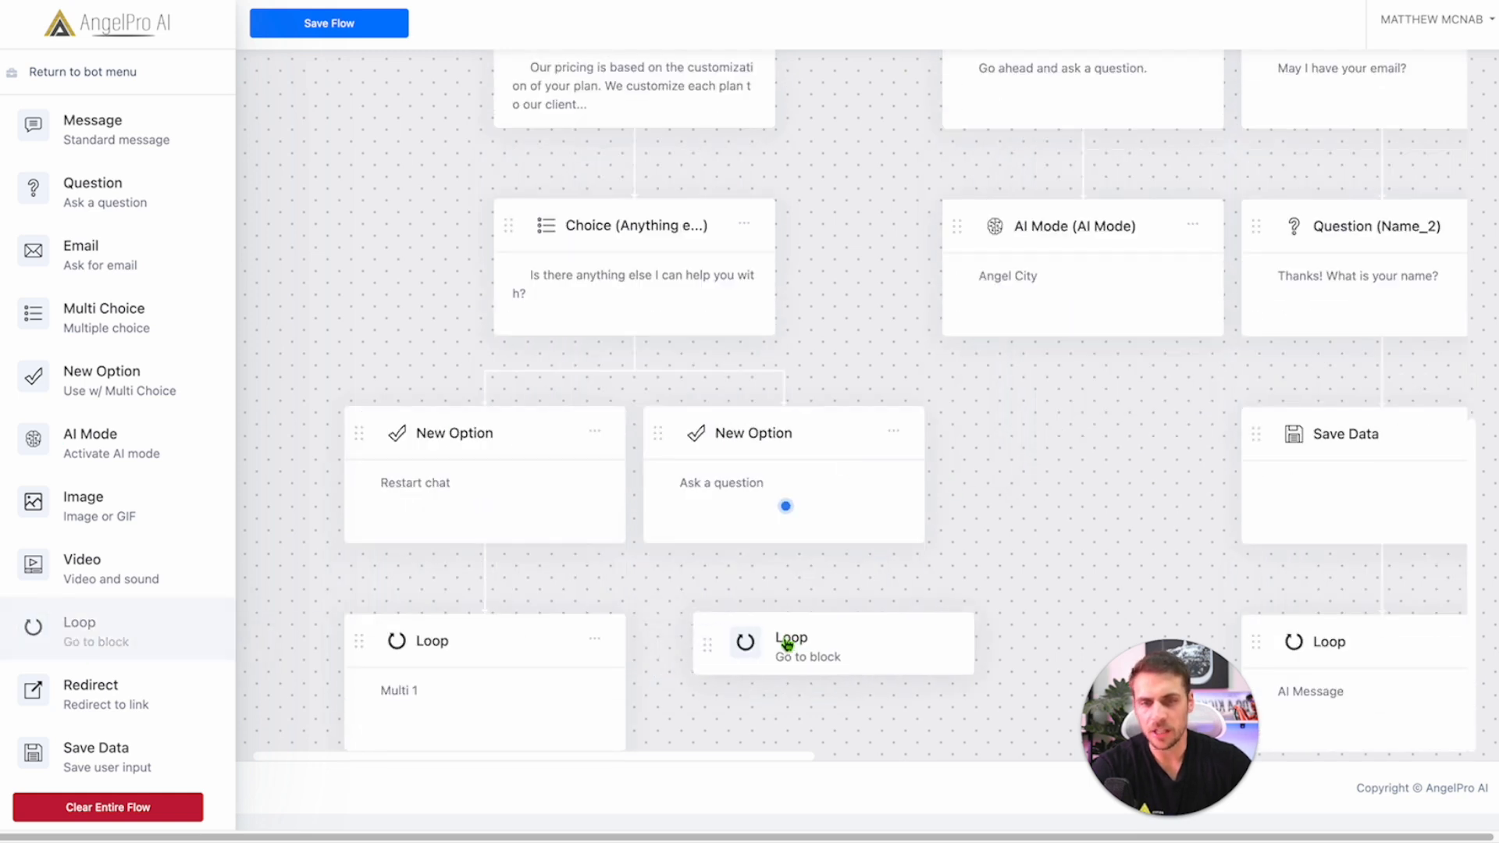
left_click_drag(16, 645, 769, 679)
scroll(1046, 398, "up", 1)
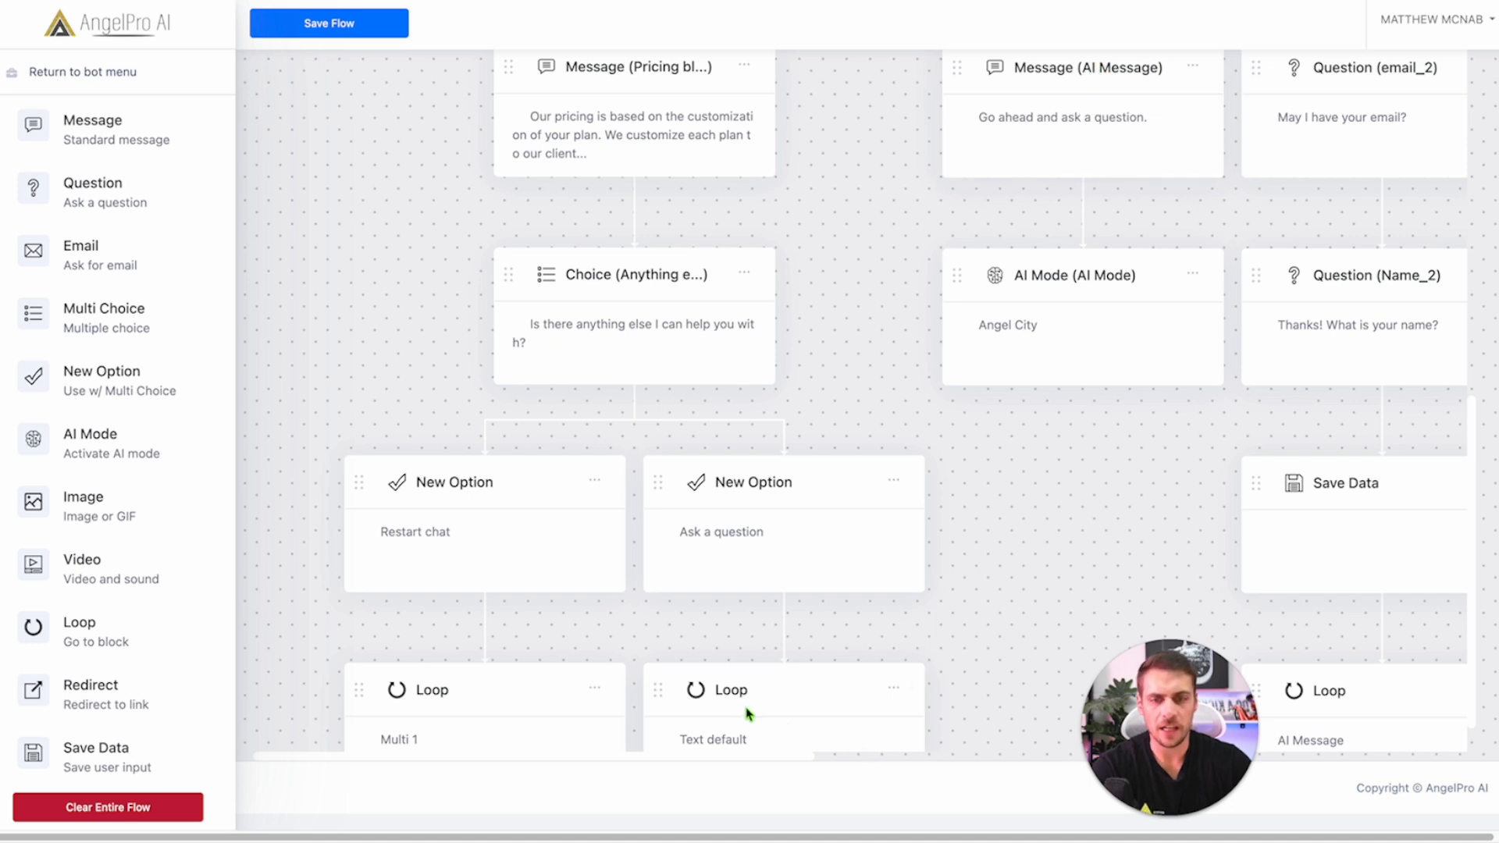
left_click(731, 691)
left_click(648, 427)
left_click(602, 486)
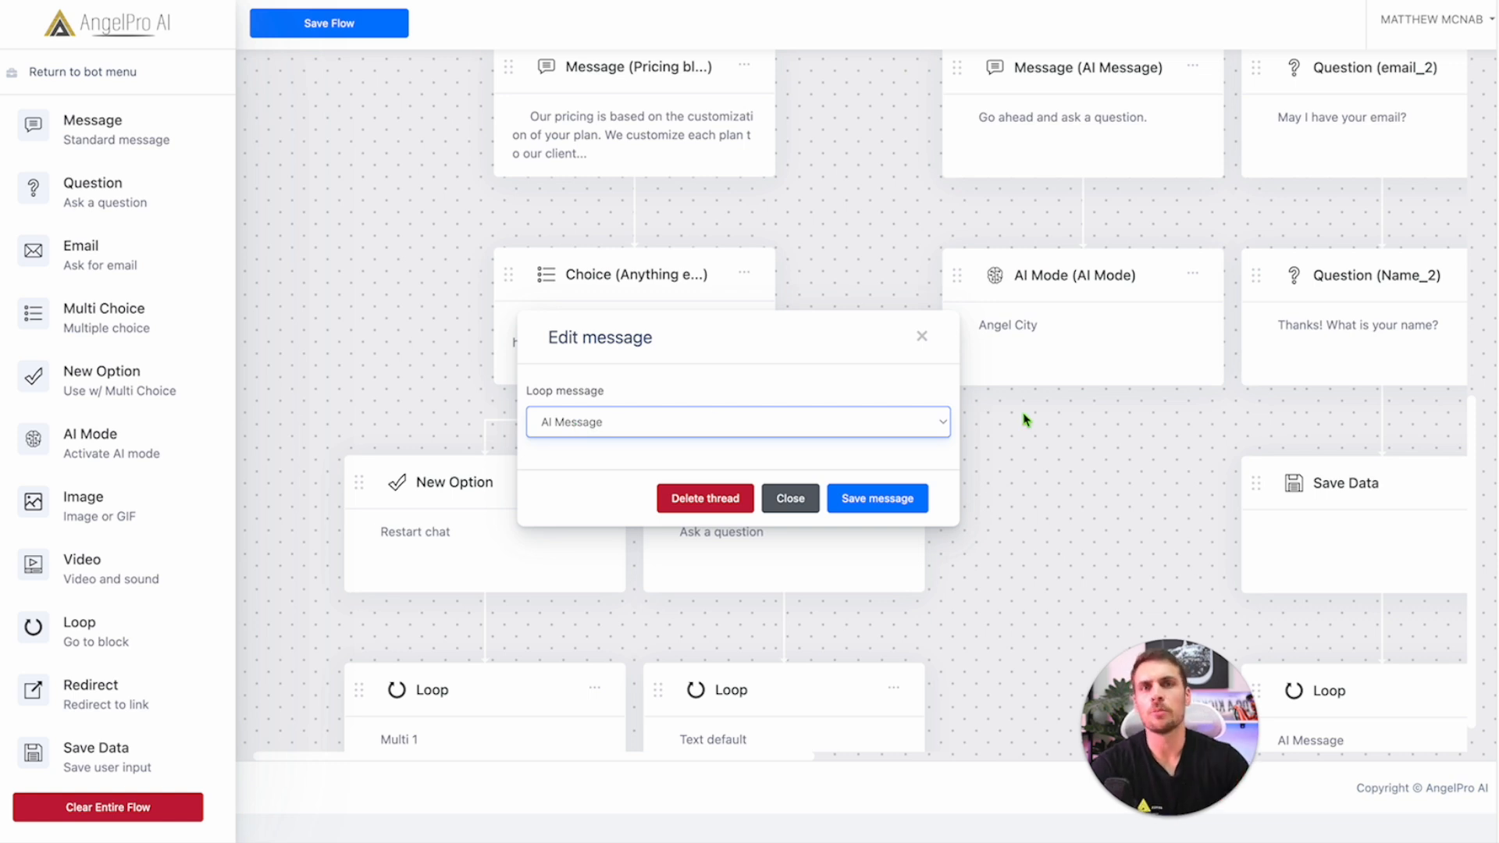
left_click(878, 499)
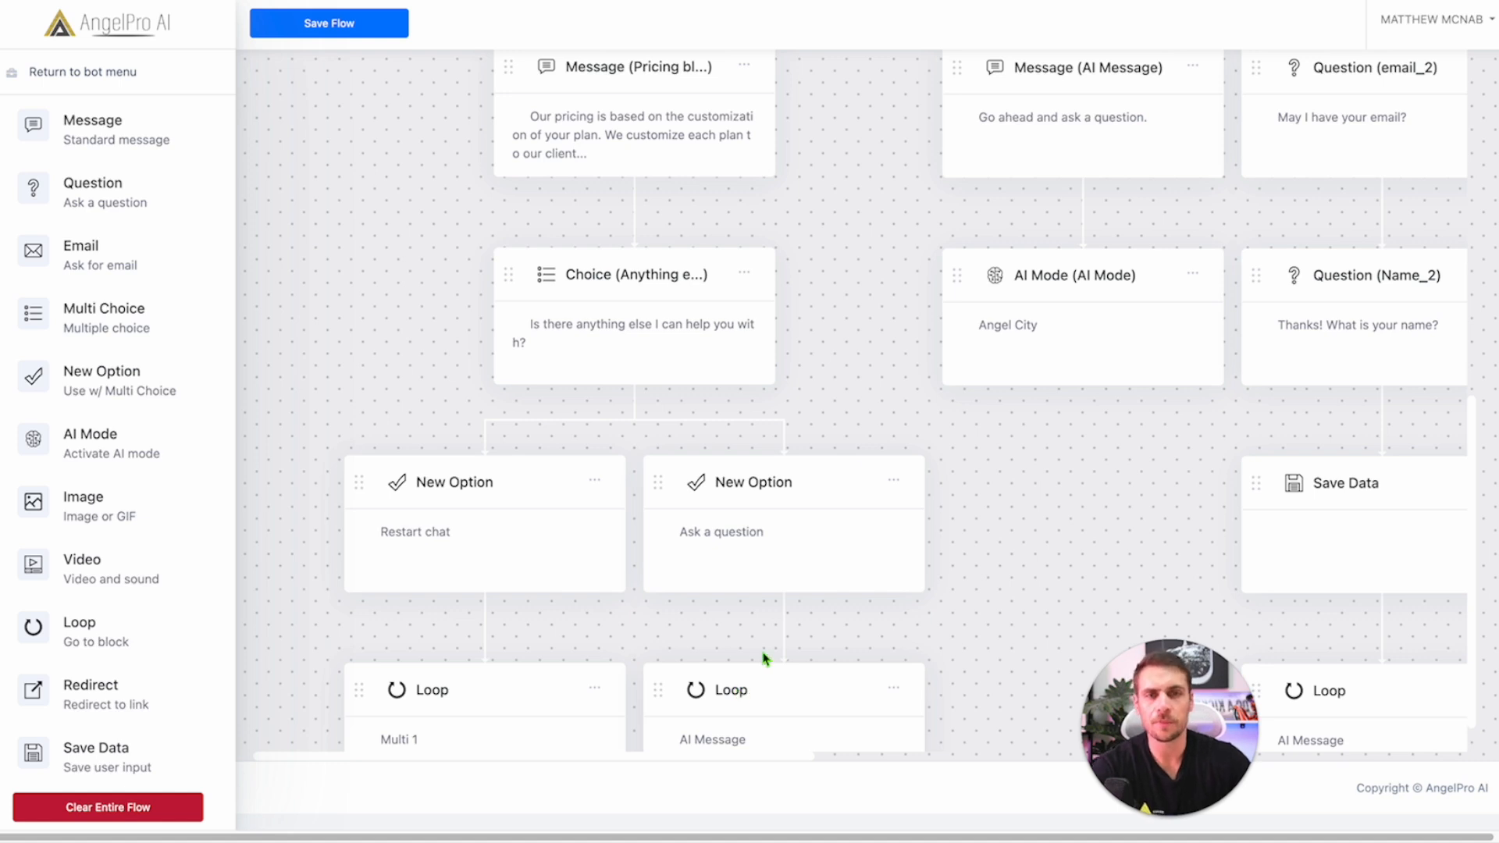
Step: Rename the AI Message block to 'Block 2' and point the loop to Block 2
left_click(1075, 74)
triple_click(616, 315)
type("Block 2")
left_click(897, 622)
left_click(742, 692)
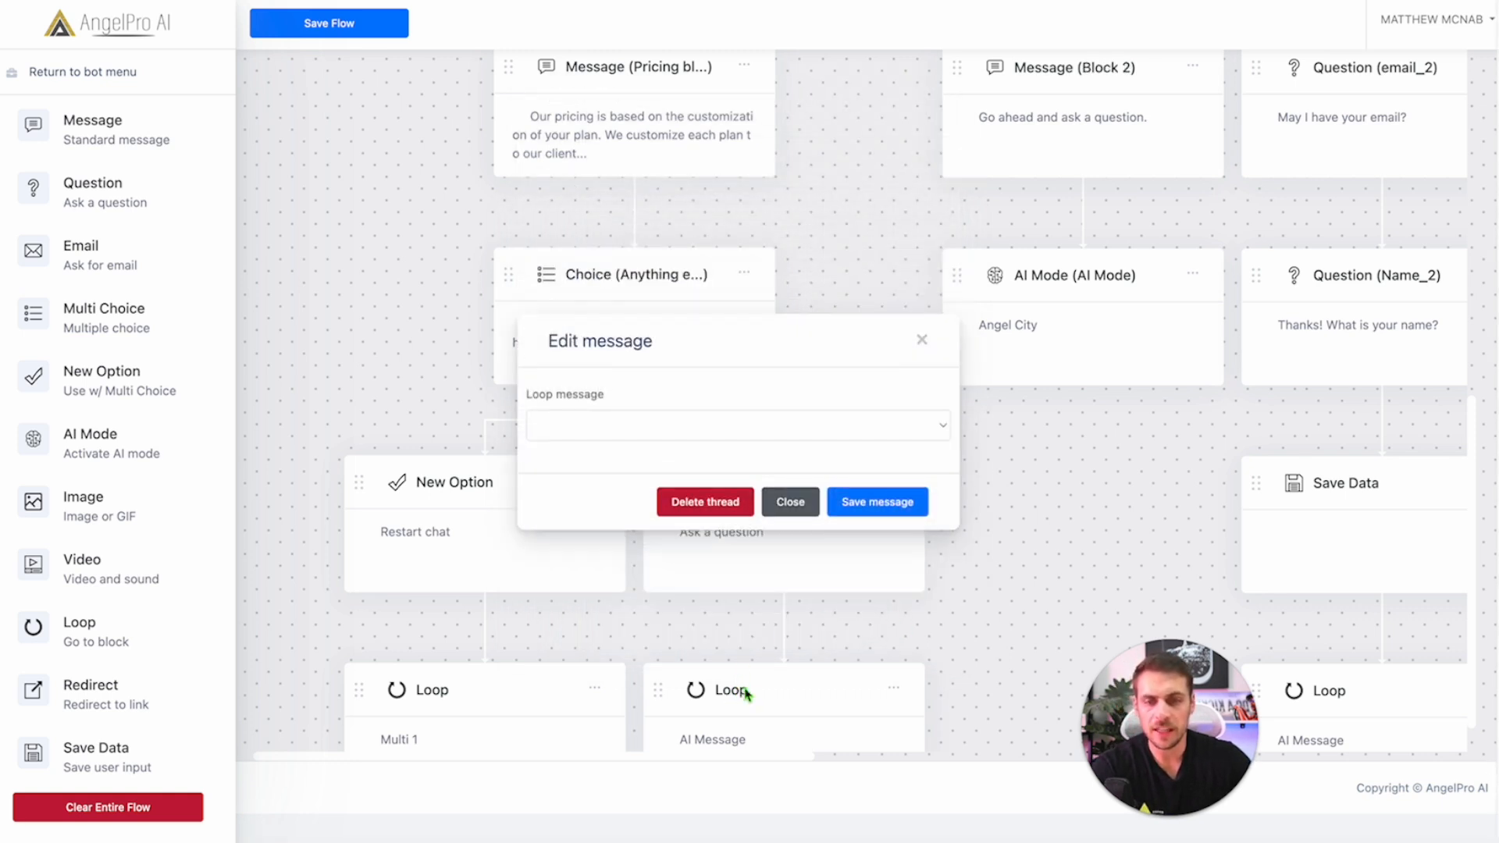
left_click(614, 424)
left_click(595, 484)
left_click(859, 492)
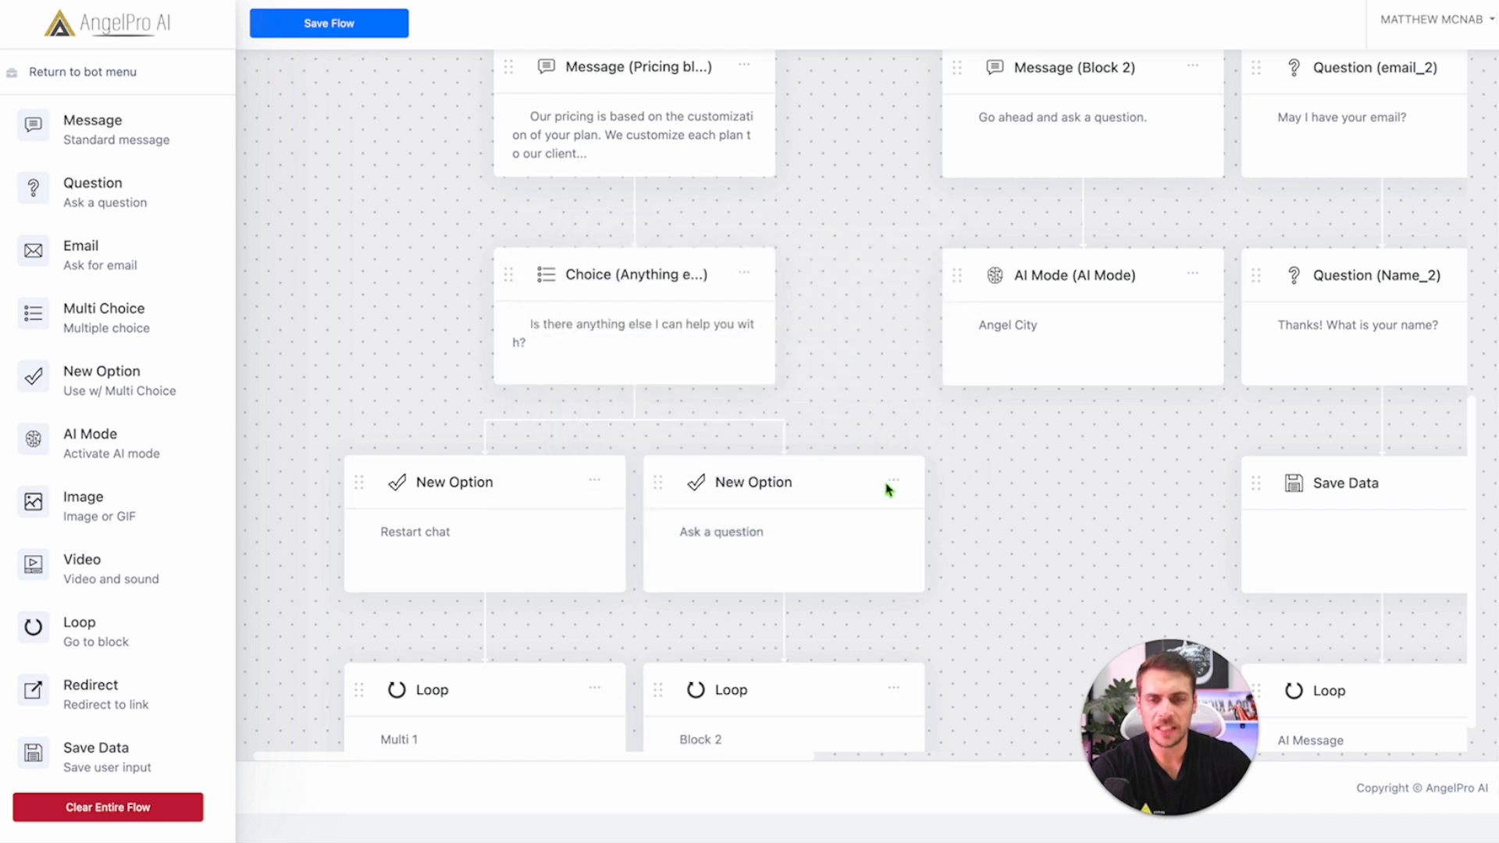
Step: Rename the Block 2 message back to 'AI Message'
scroll(777, 627, "down", 1)
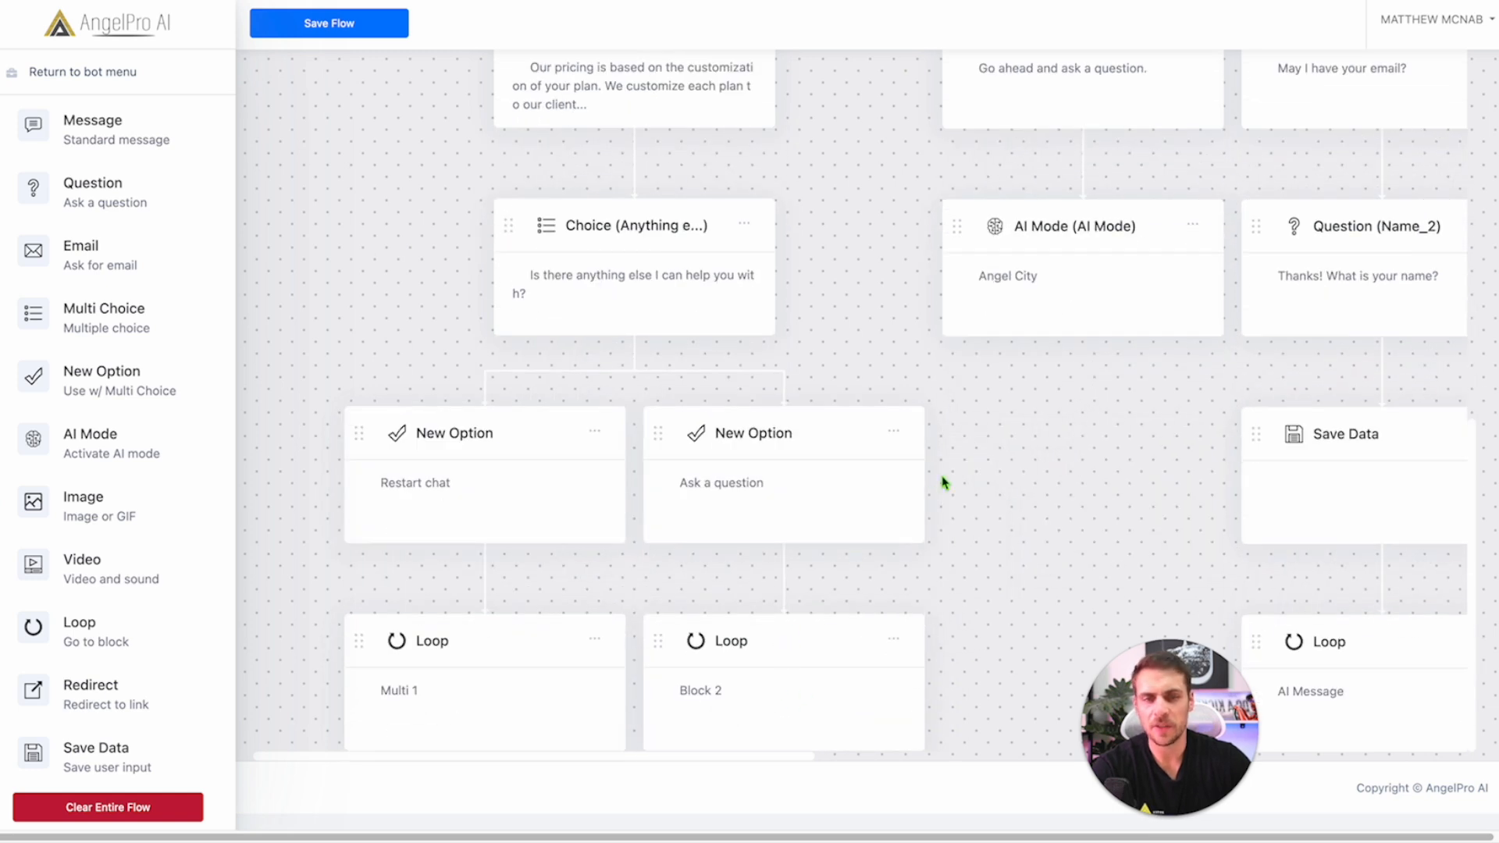
scroll(943, 479, "up", 3)
left_click(1078, 290)
triple_click(557, 313)
type("AI Message")
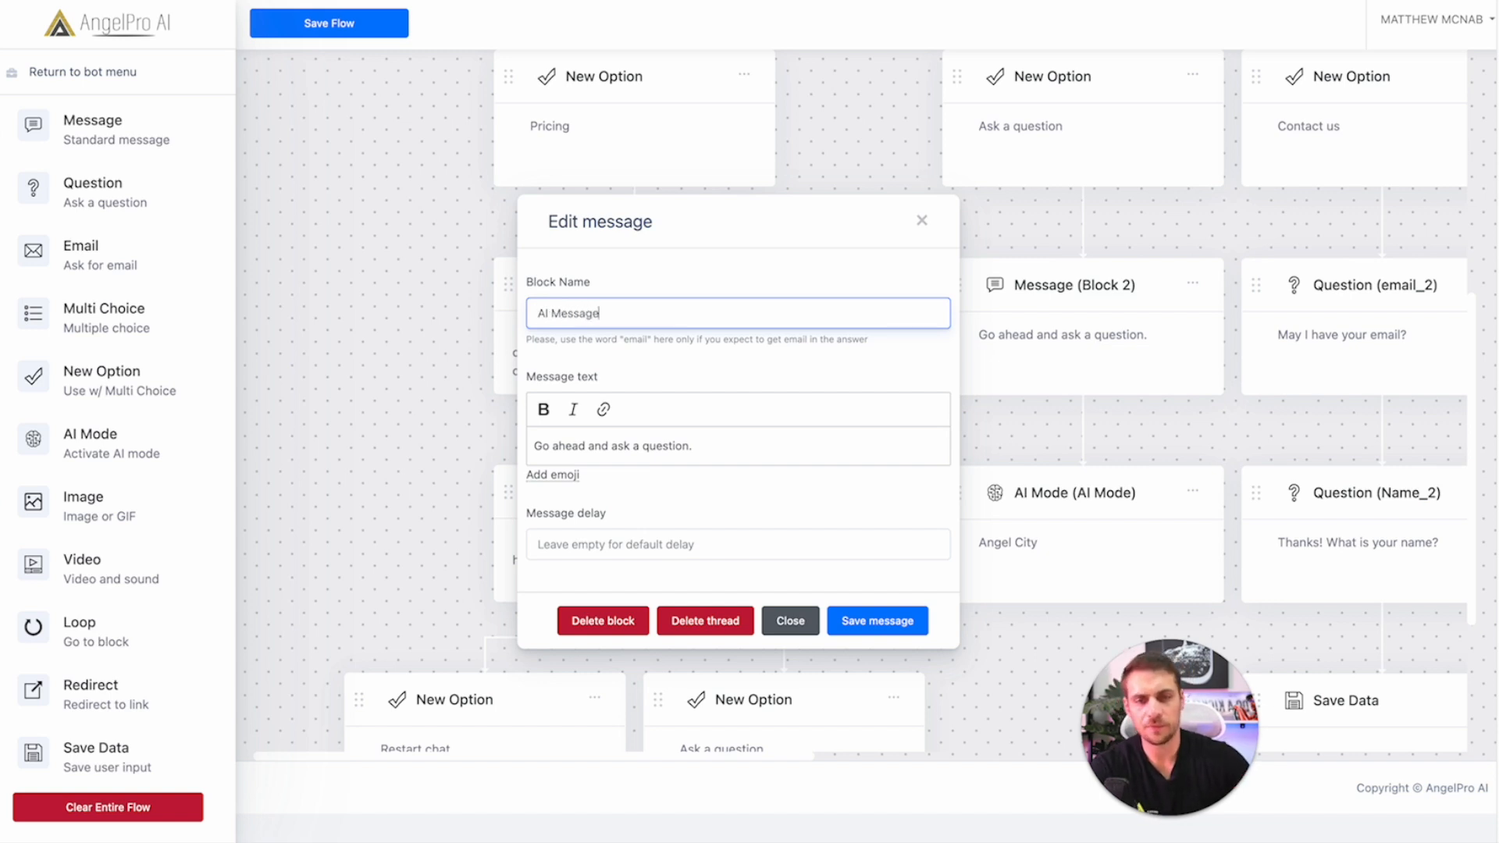
left_click(902, 625)
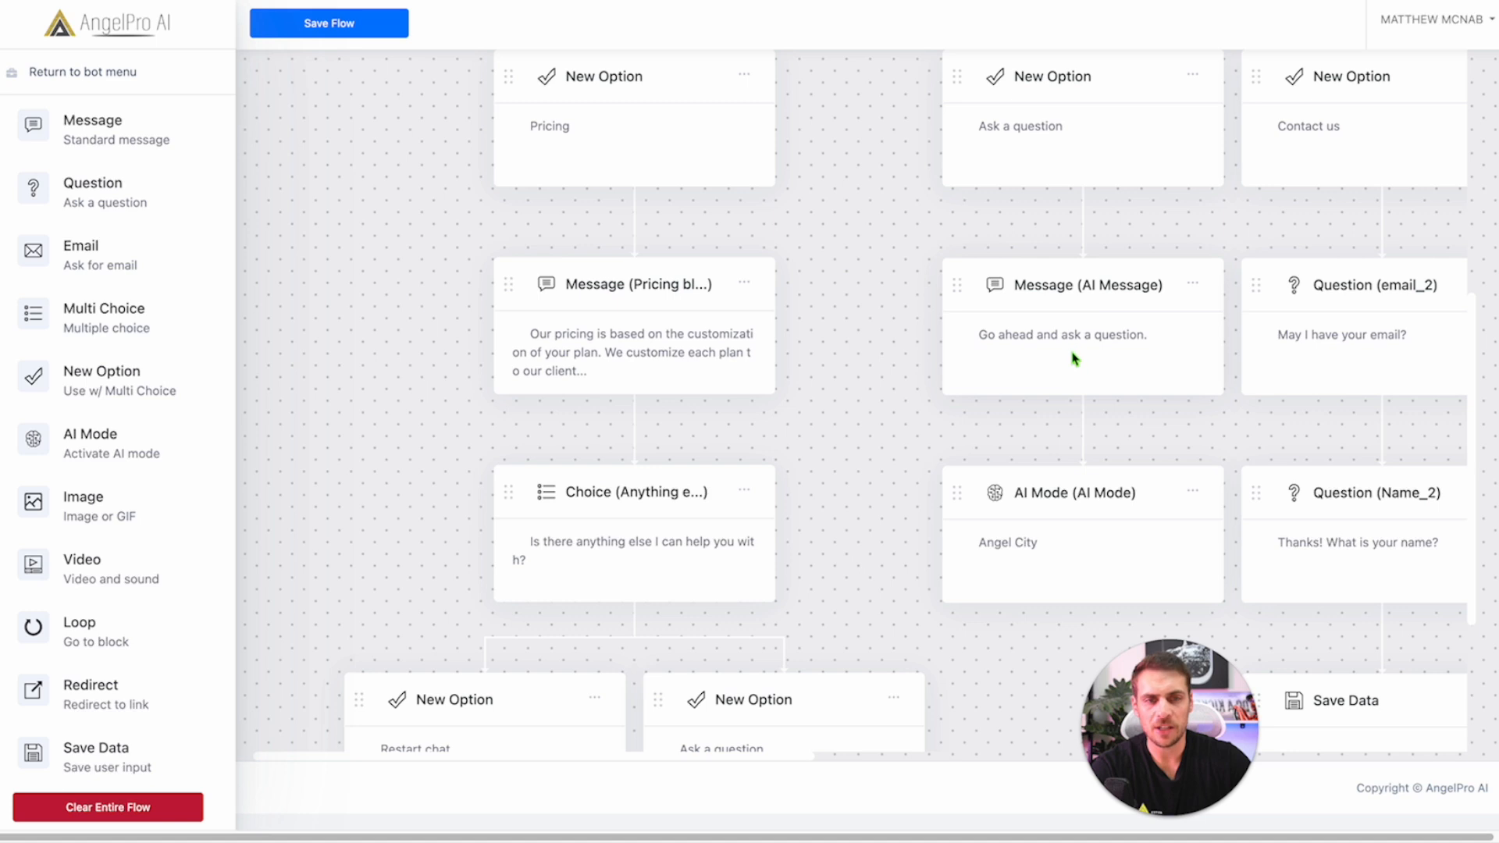
Step: Point the Ask a question loop back to AI Message and save the whole flow
scroll(1013, 506, "down", 2)
scroll(1014, 506, "down", 1)
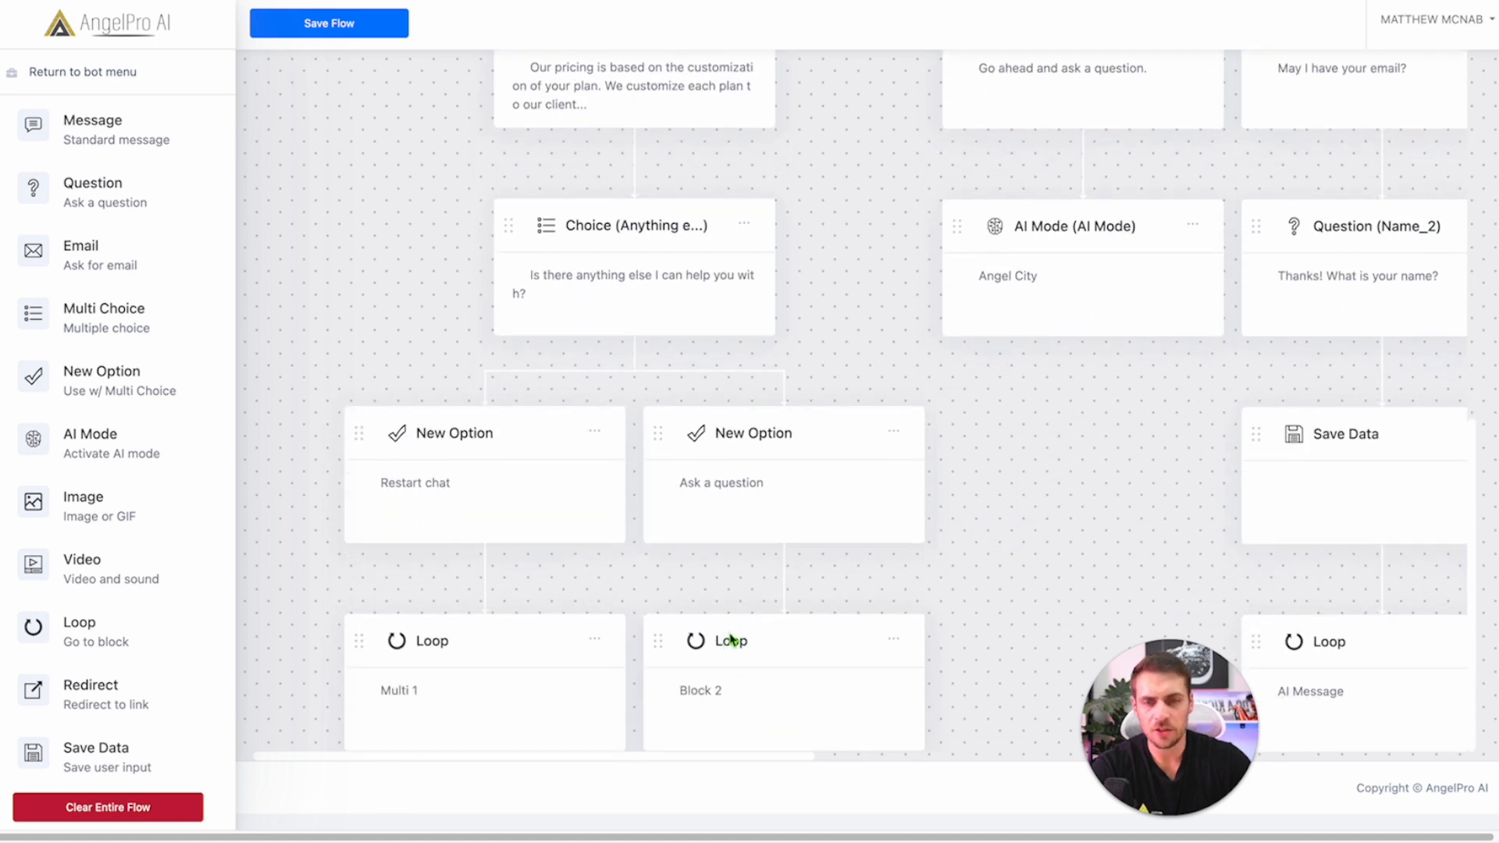
left_click(737, 648)
left_click(632, 426)
left_click(630, 485)
left_click(878, 504)
left_click(297, 25)
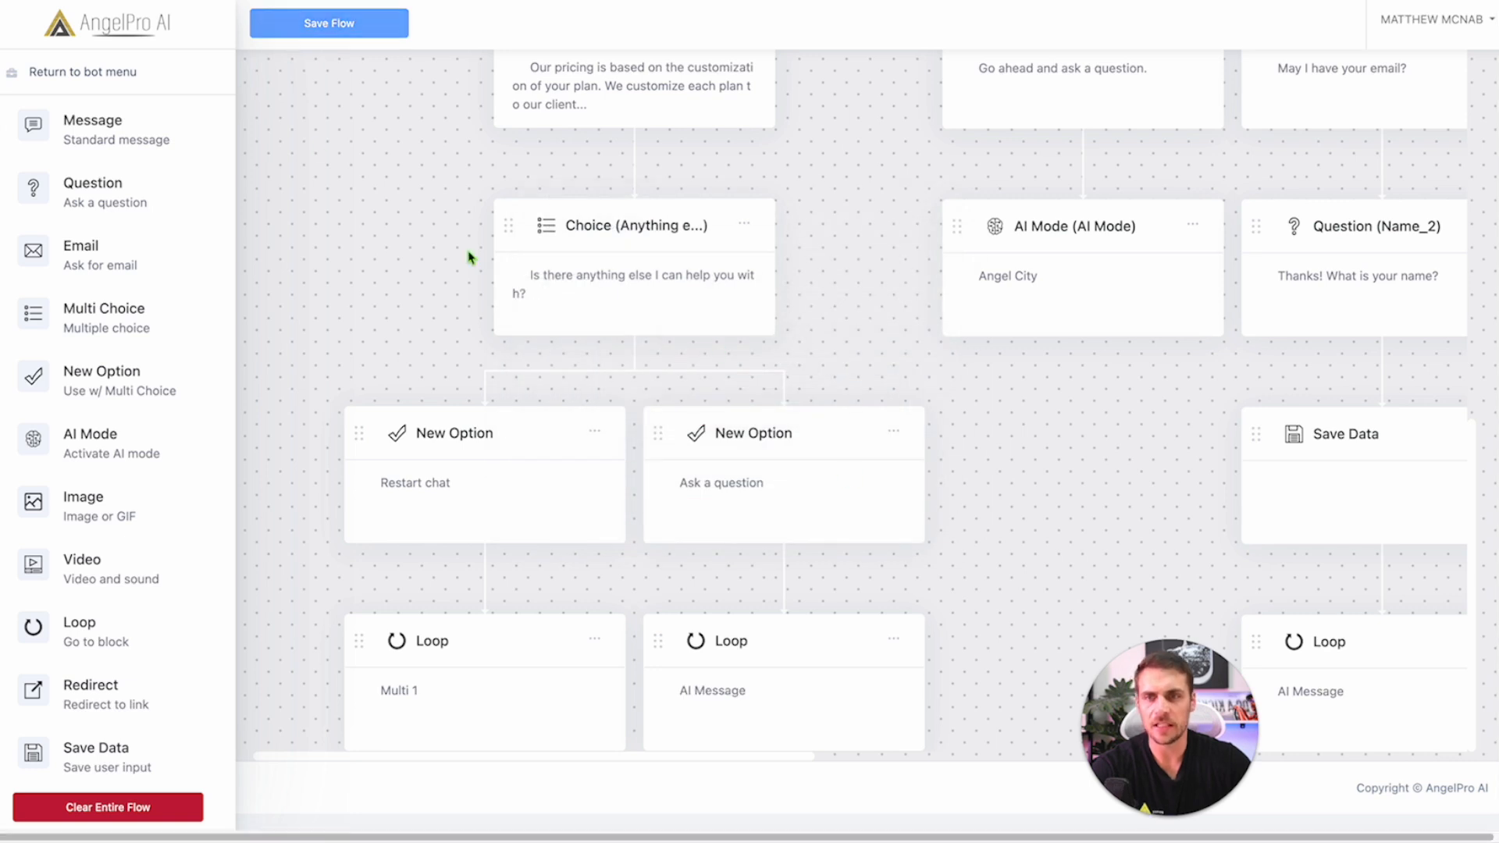
scroll(569, 378, "up", 5)
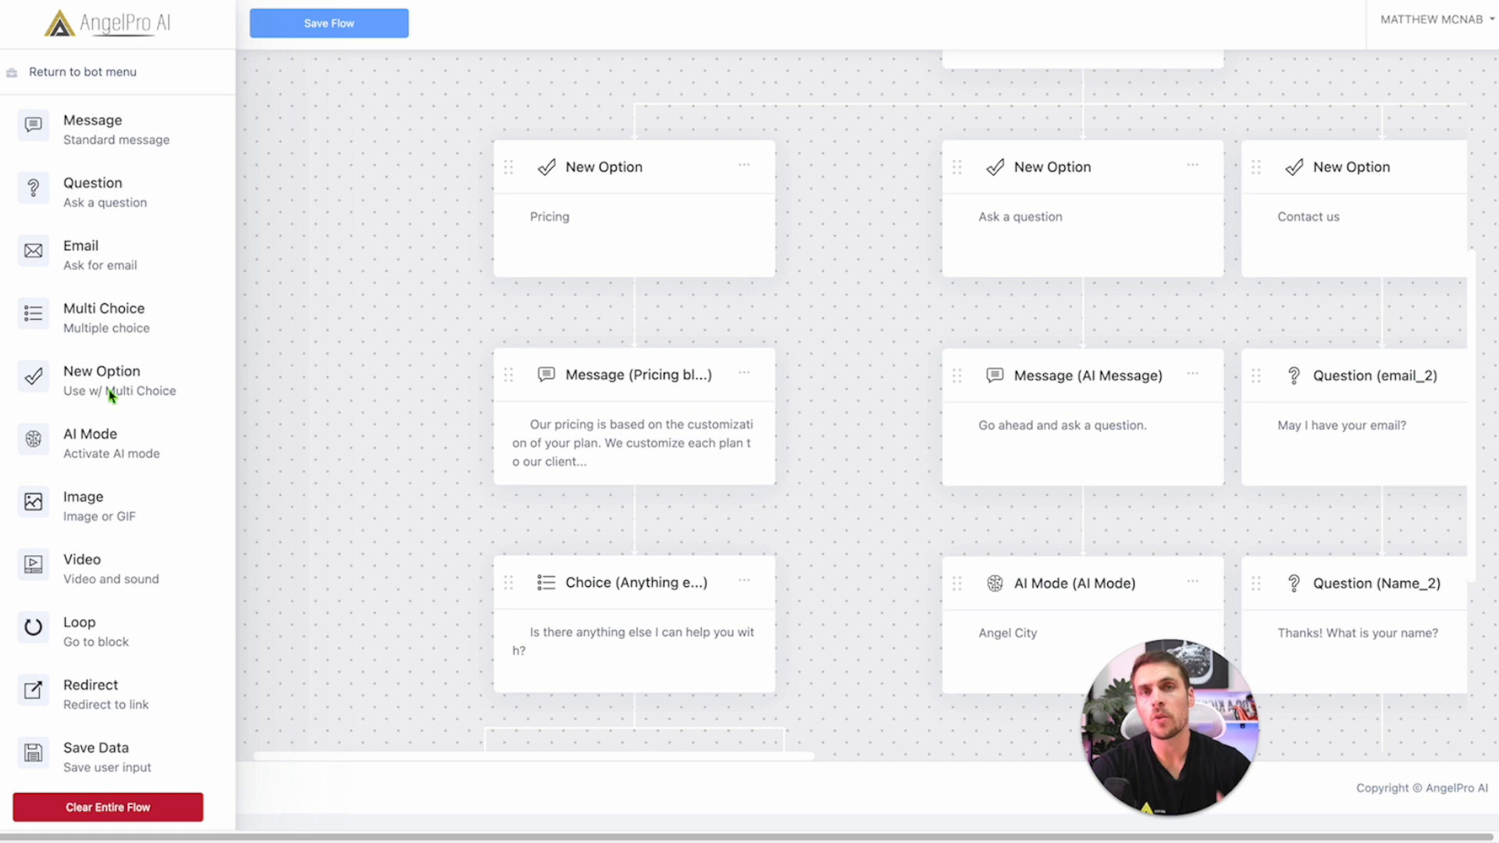
Step: Scroll the canvas to reveal the AI Message block and the AI Mode block set to Angel City
scroll(849, 749, "up", 5)
scroll(850, 750, "right", 3)
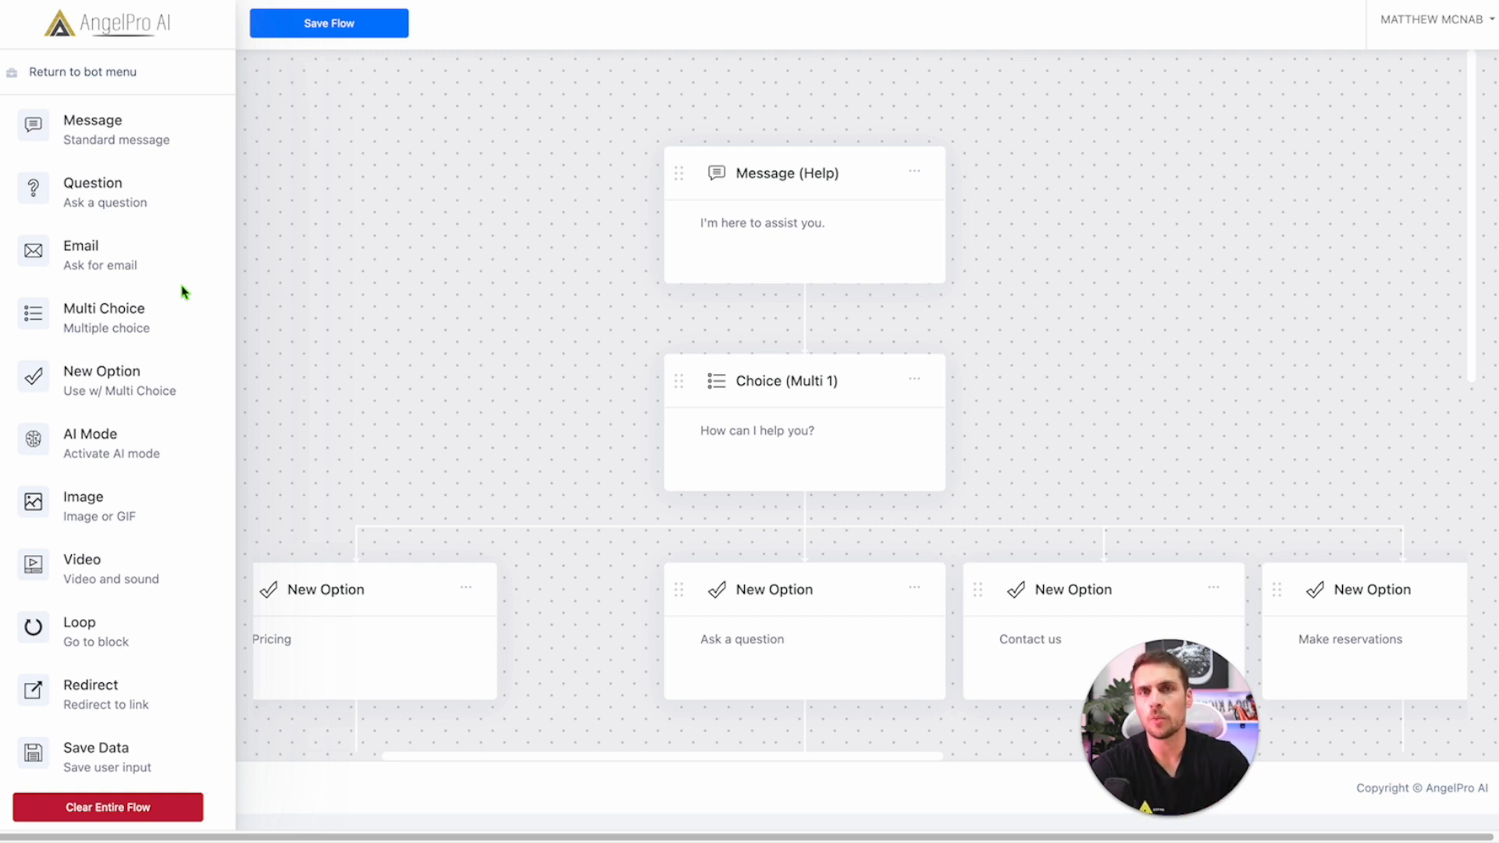
scroll(390, 547, "down", 10)
left_click_drag(626, 769, 799, 759)
scroll(874, 595, "up", 2)
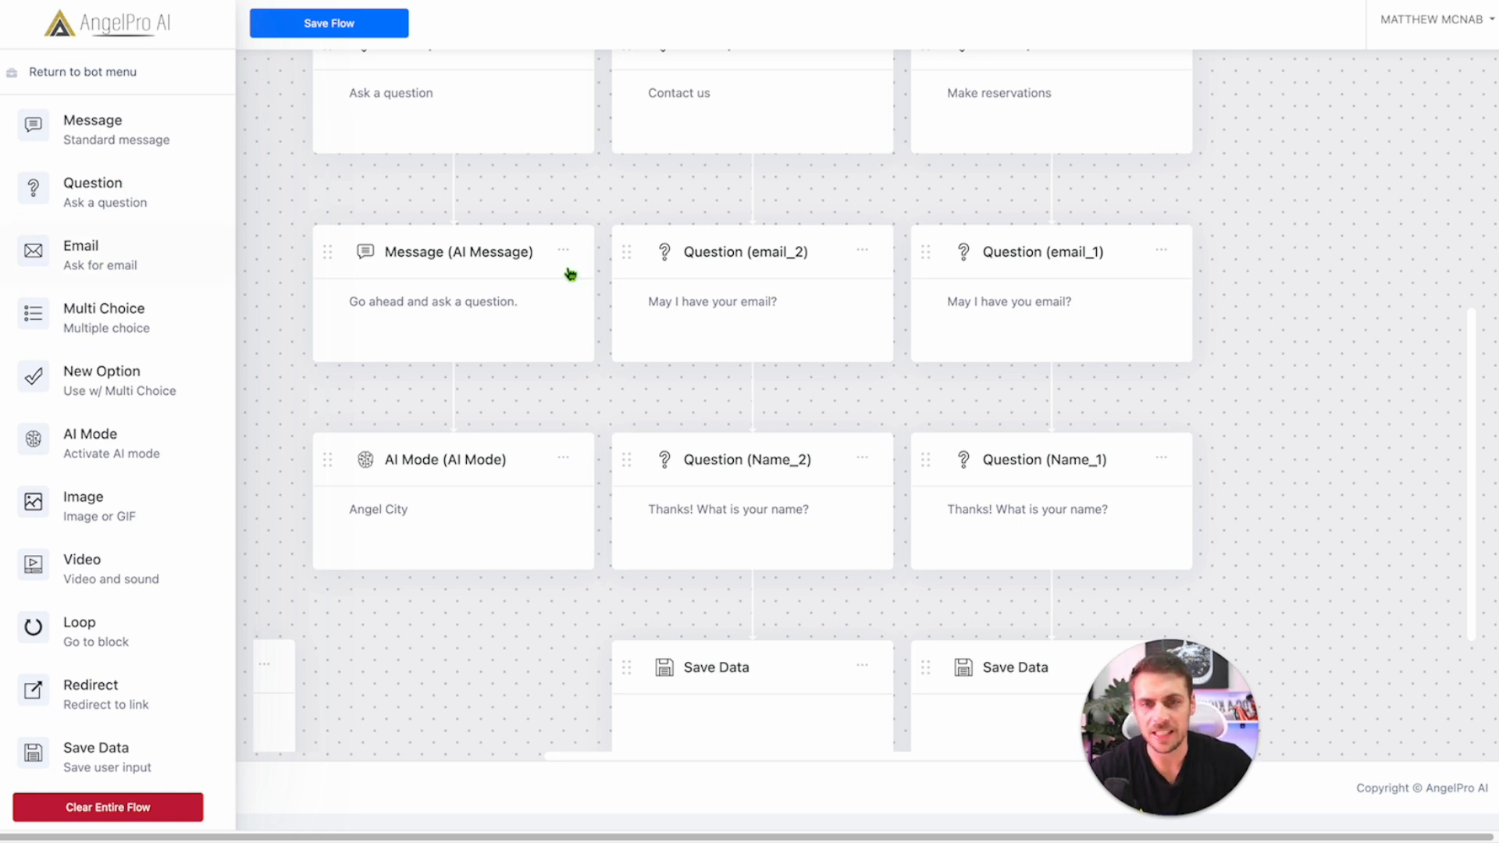
left_click(739, 263)
left_click_drag(699, 438, 328, 425)
left_click(695, 448)
triple_click(533, 443)
left_click(650, 432)
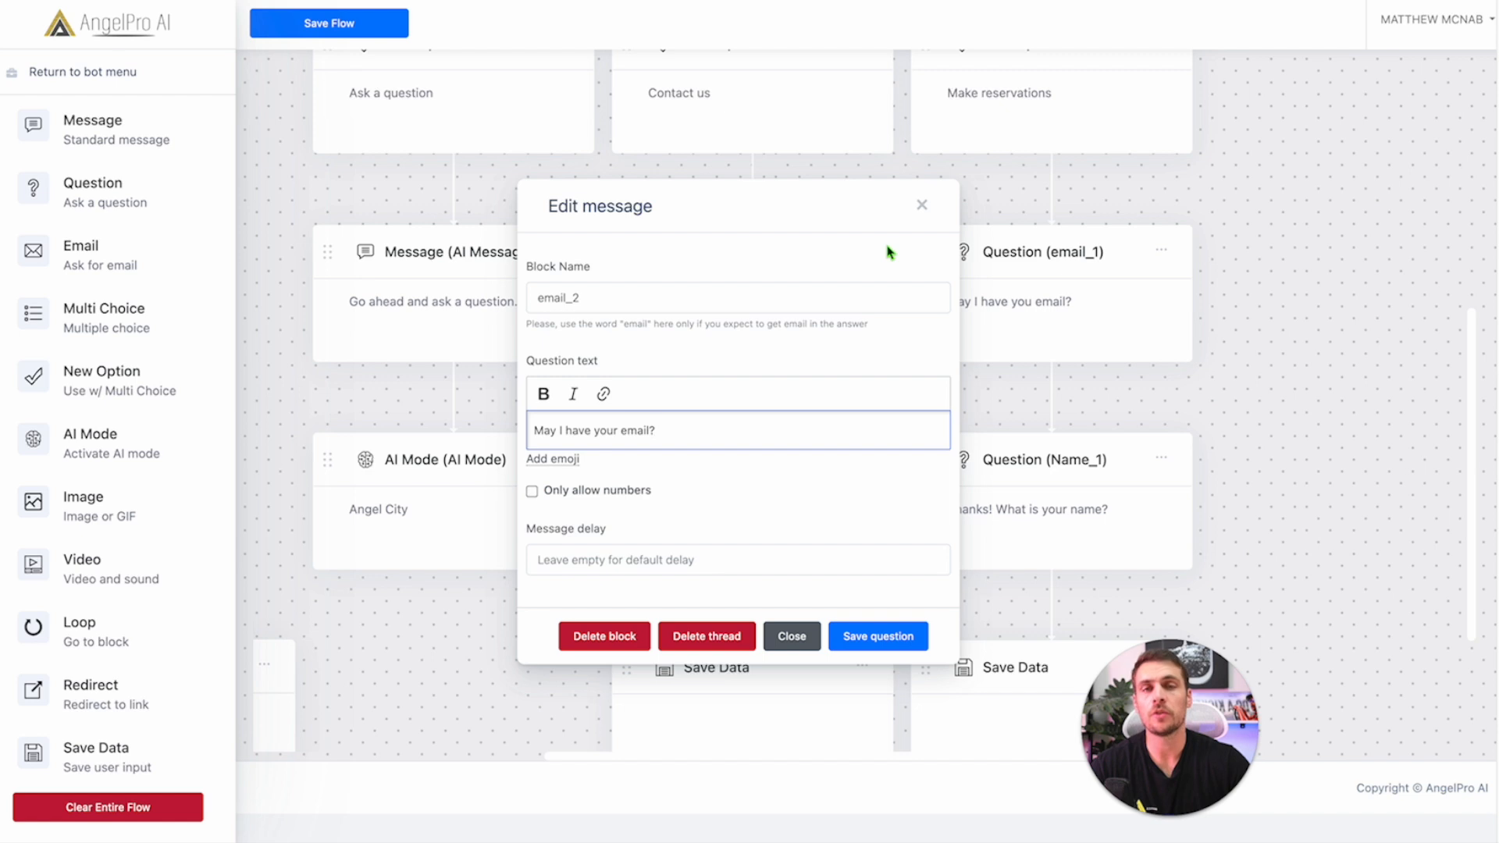
left_click(877, 635)
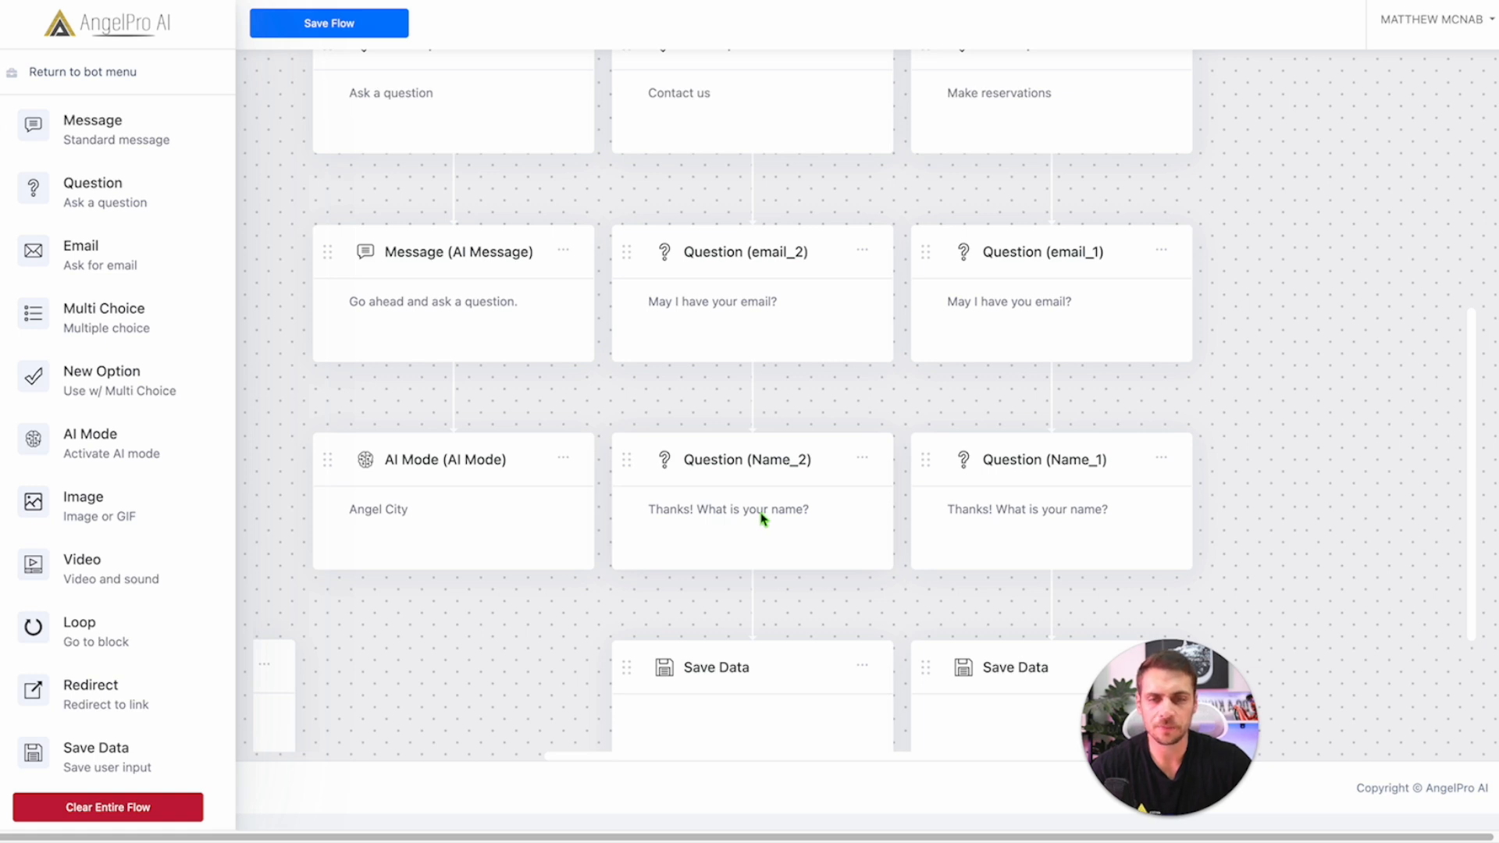
left_click(763, 517)
left_click_drag(578, 430, 534, 431)
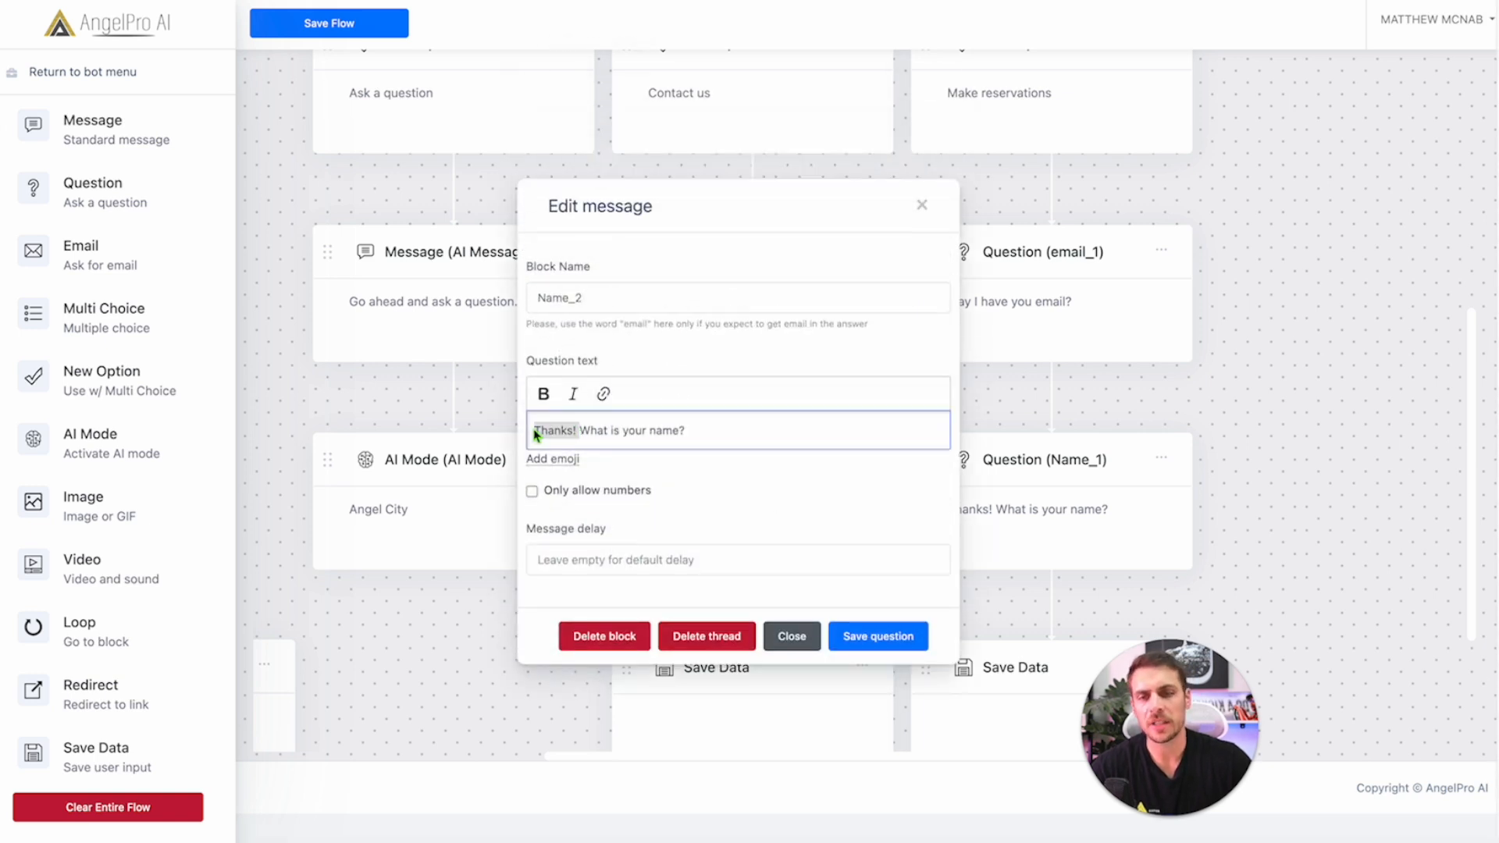
left_click(922, 206)
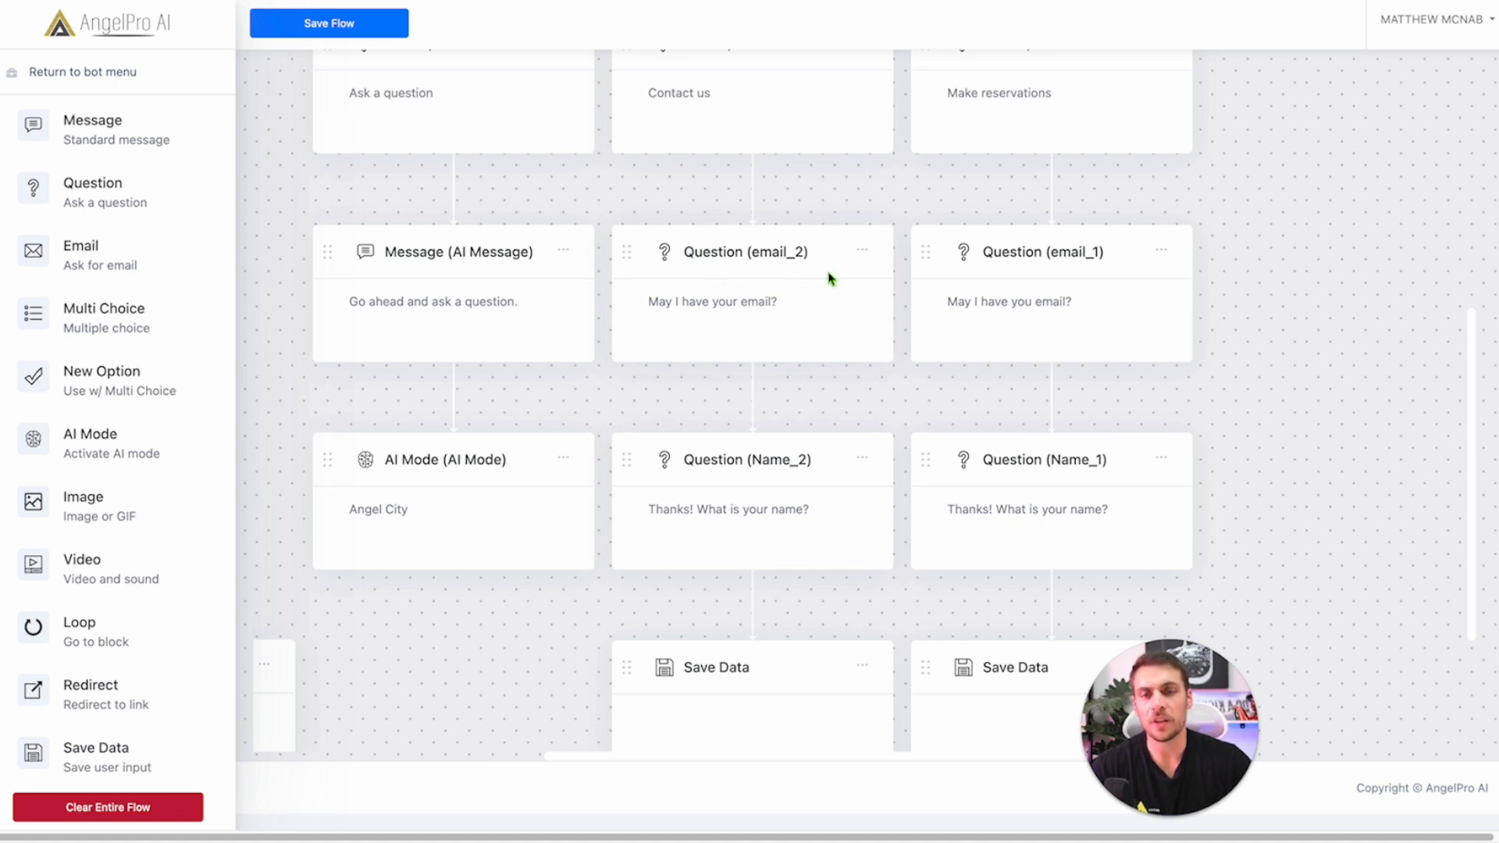
scroll(800, 377, "down", 5)
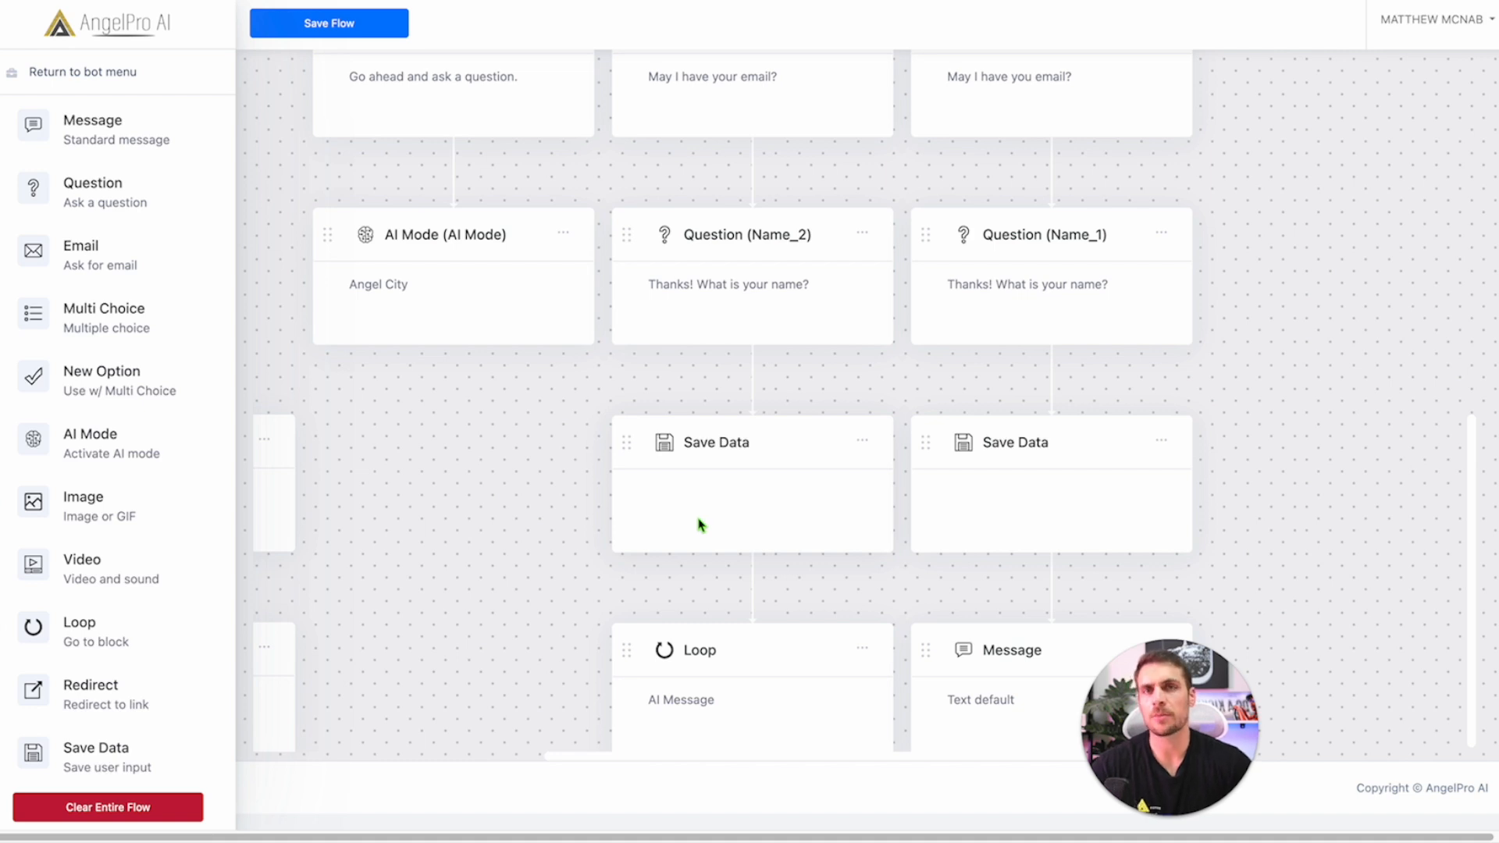
scroll(698, 524, "up", 3)
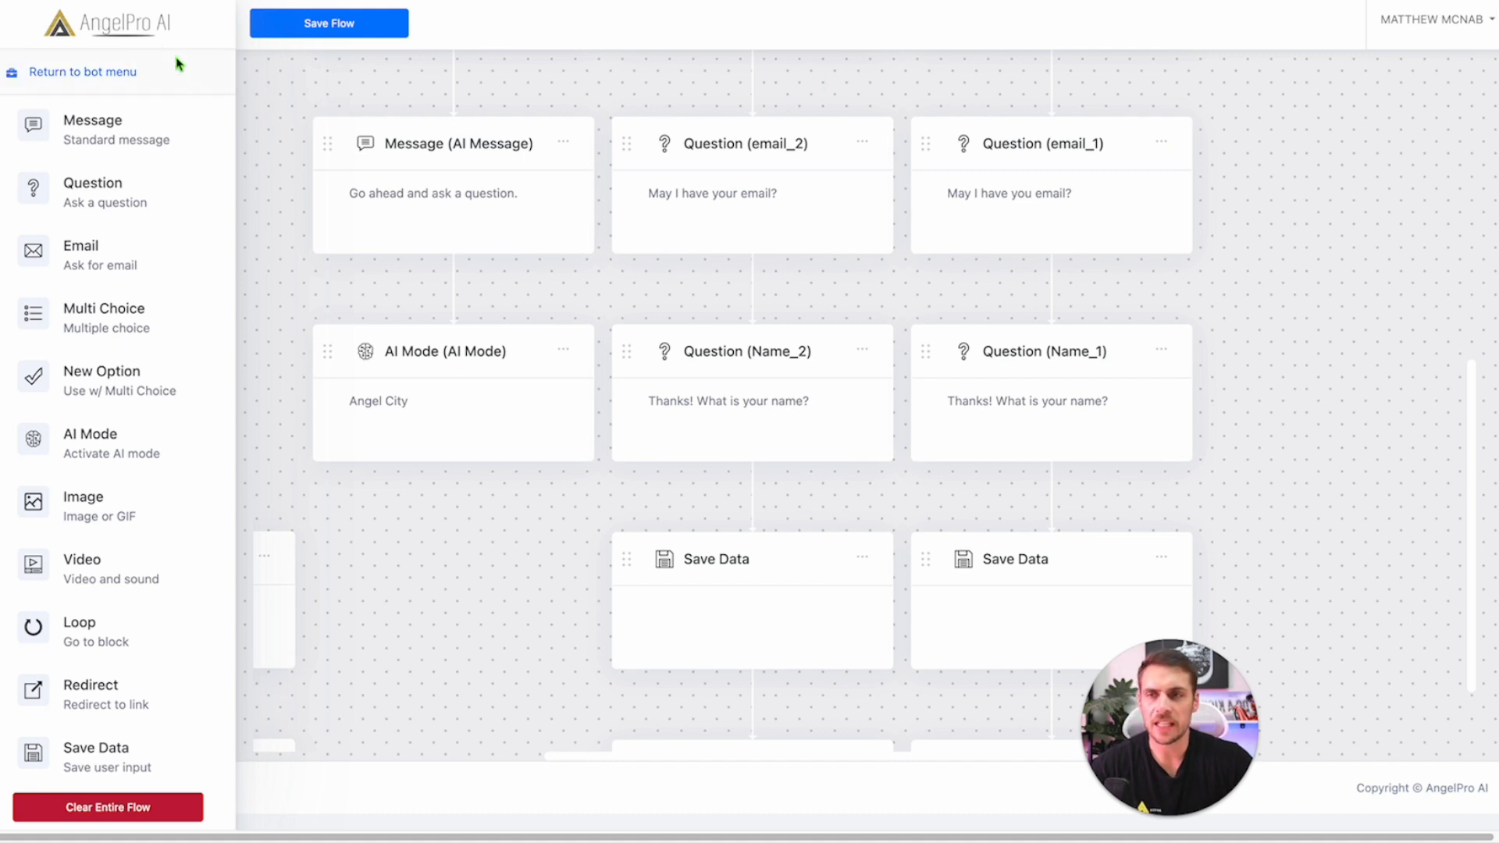
Step: Open the chat preview, pick Pricing, then choose Restart chat after the pricing answer
left_click(88, 72)
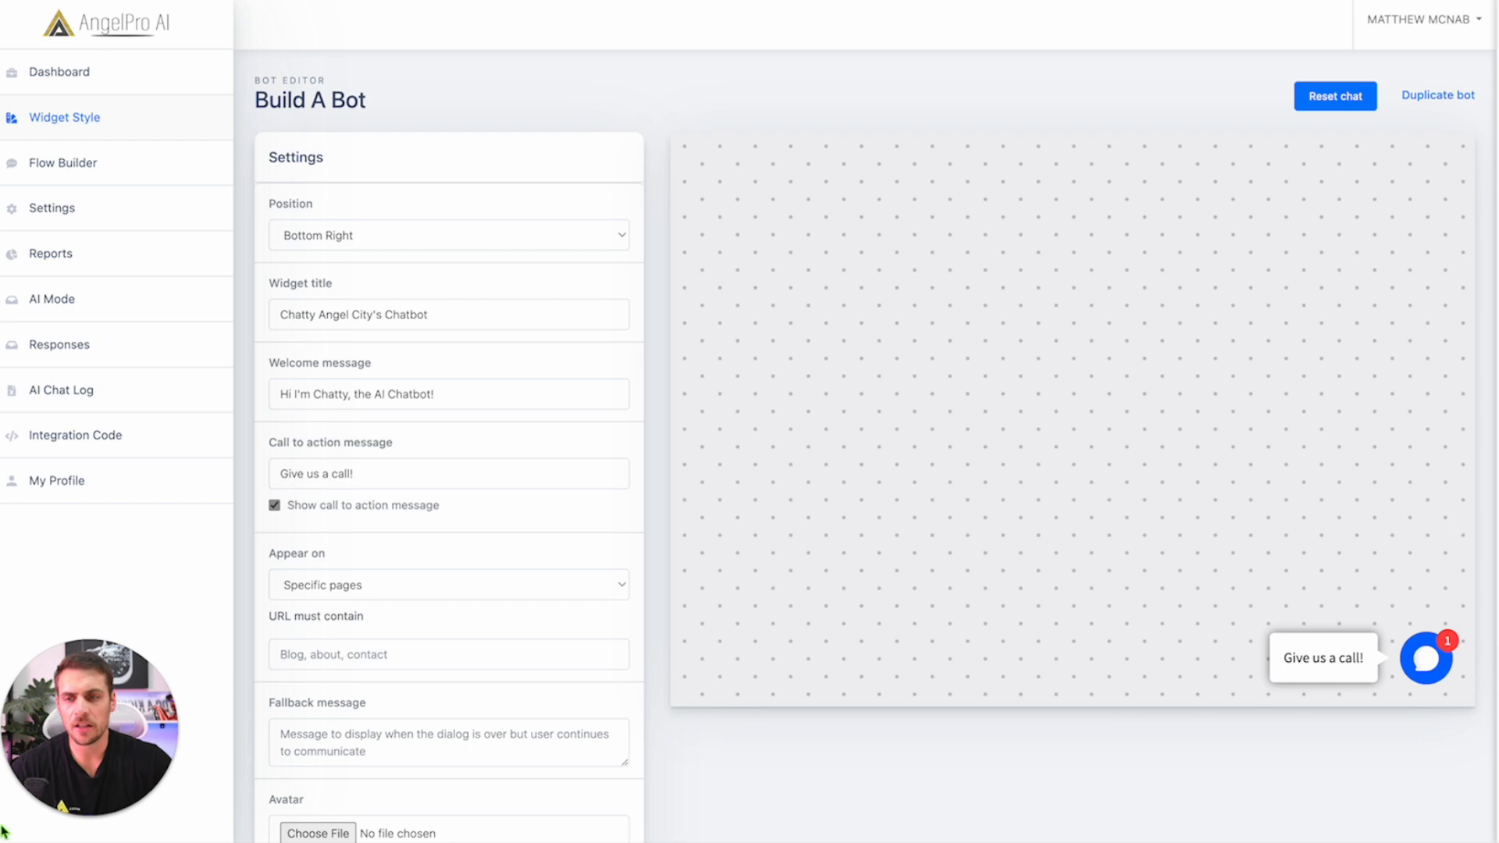
left_click(1434, 669)
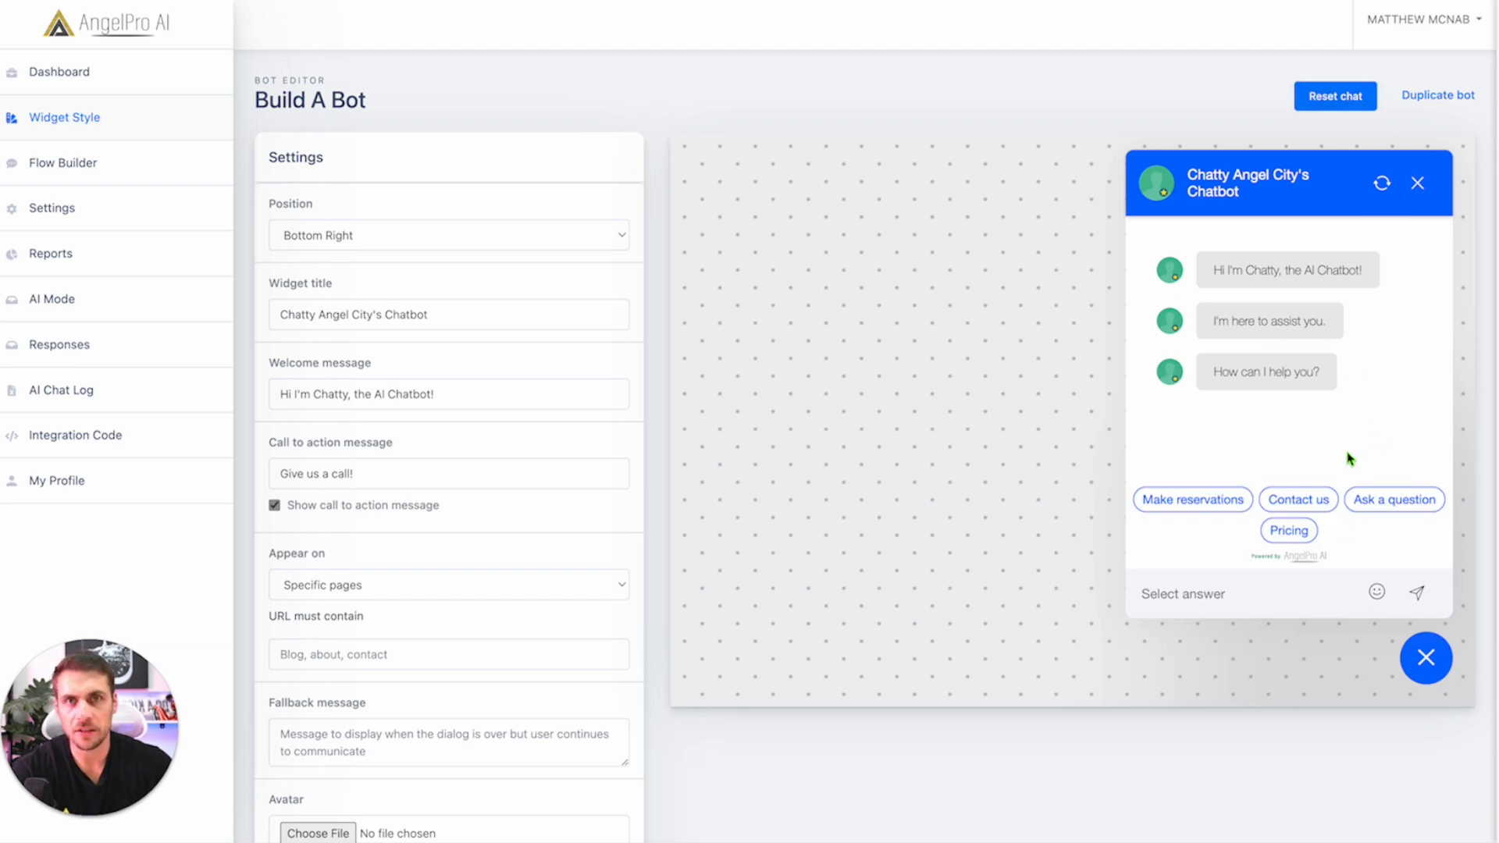
left_click(1302, 533)
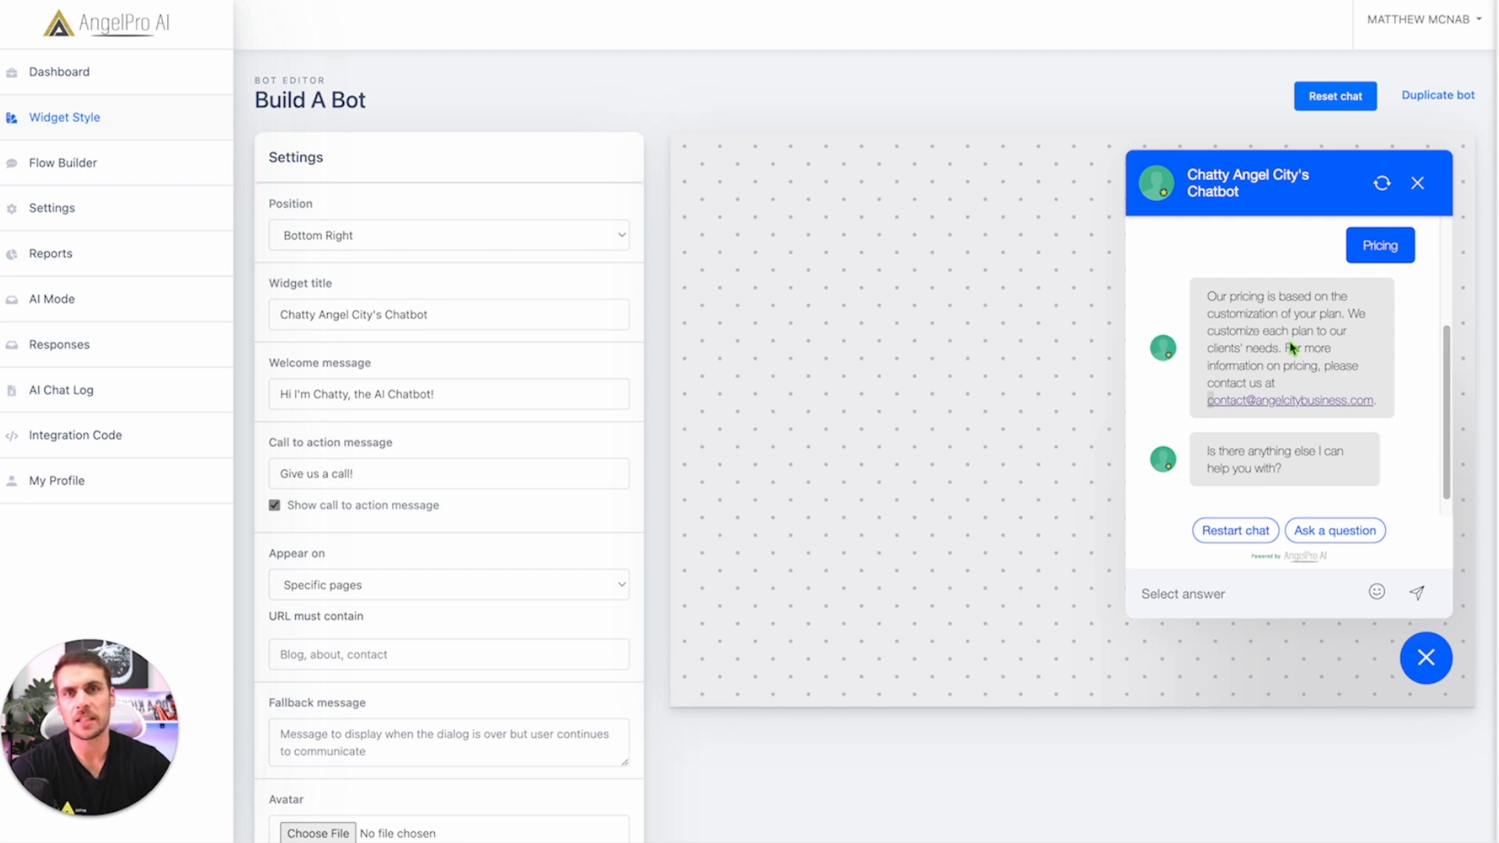
left_click(1240, 536)
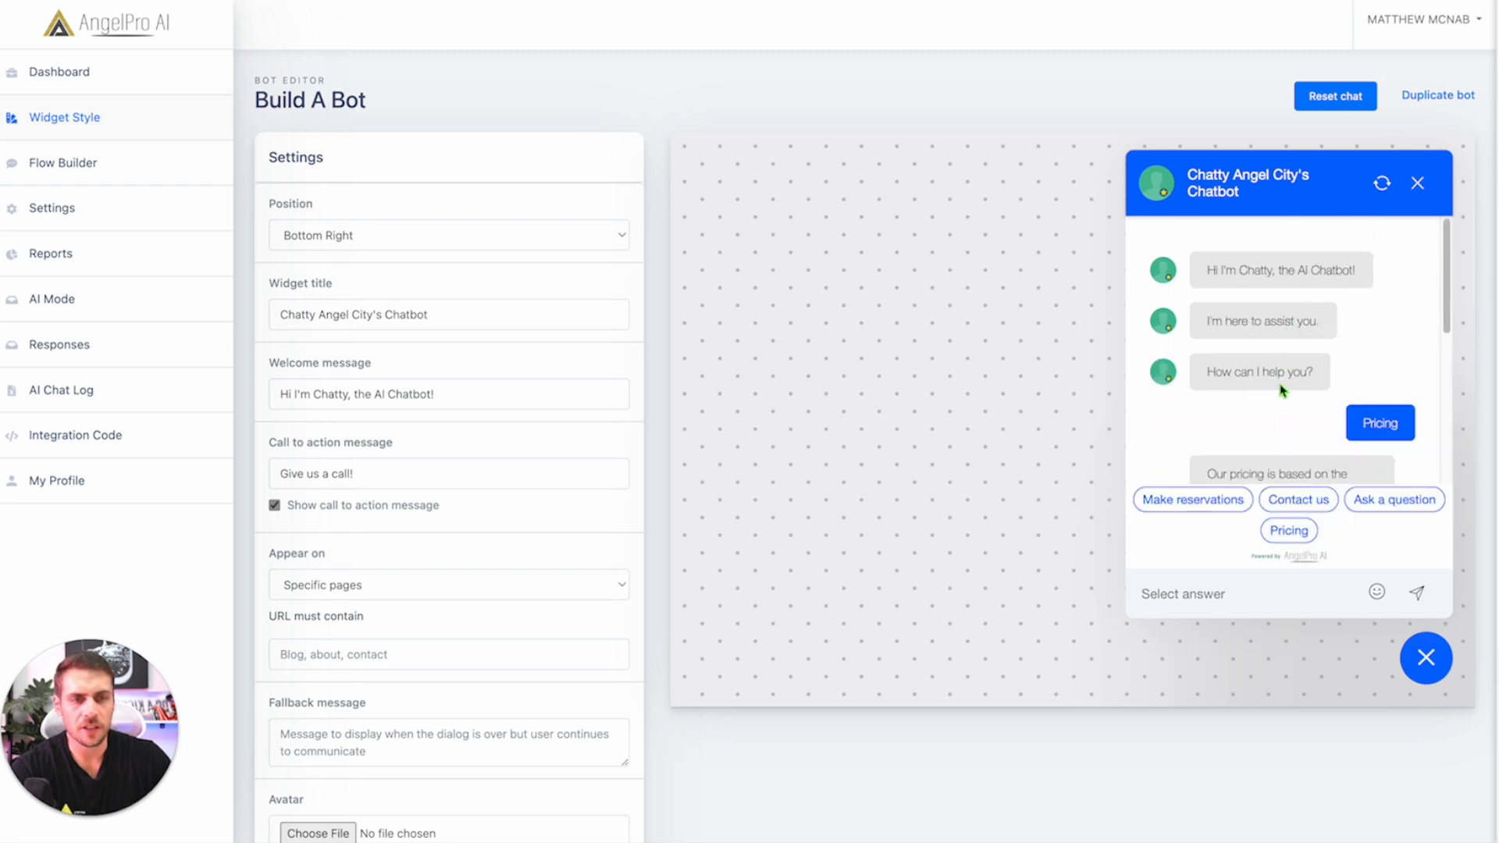
scroll(1283, 391, "down", 5)
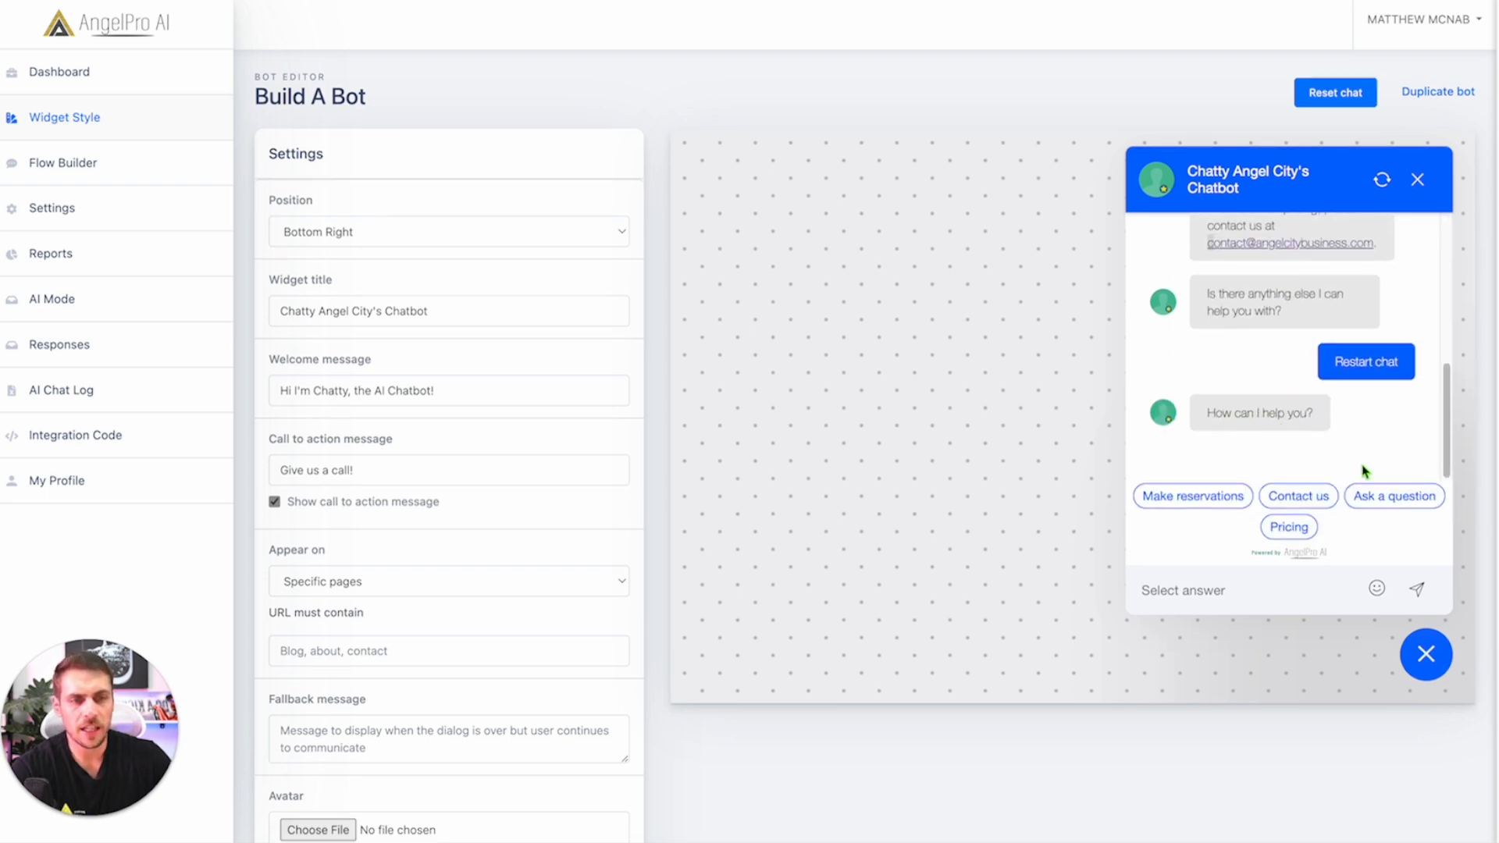
Step: Choose Ask a question and send 'What is Angel City?' to get the AI answer
left_click(1388, 496)
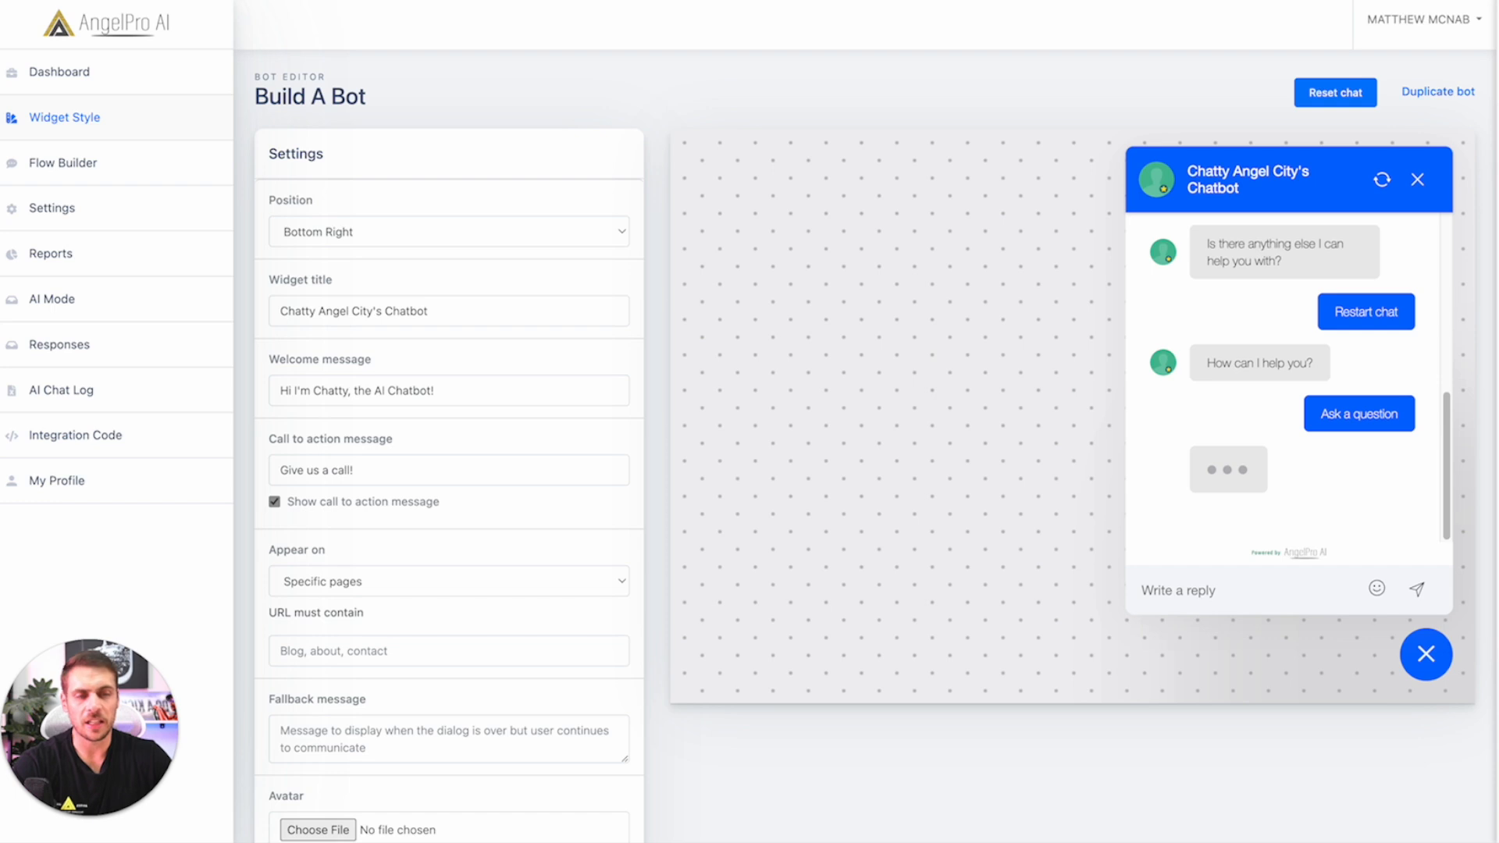
left_click(1187, 593)
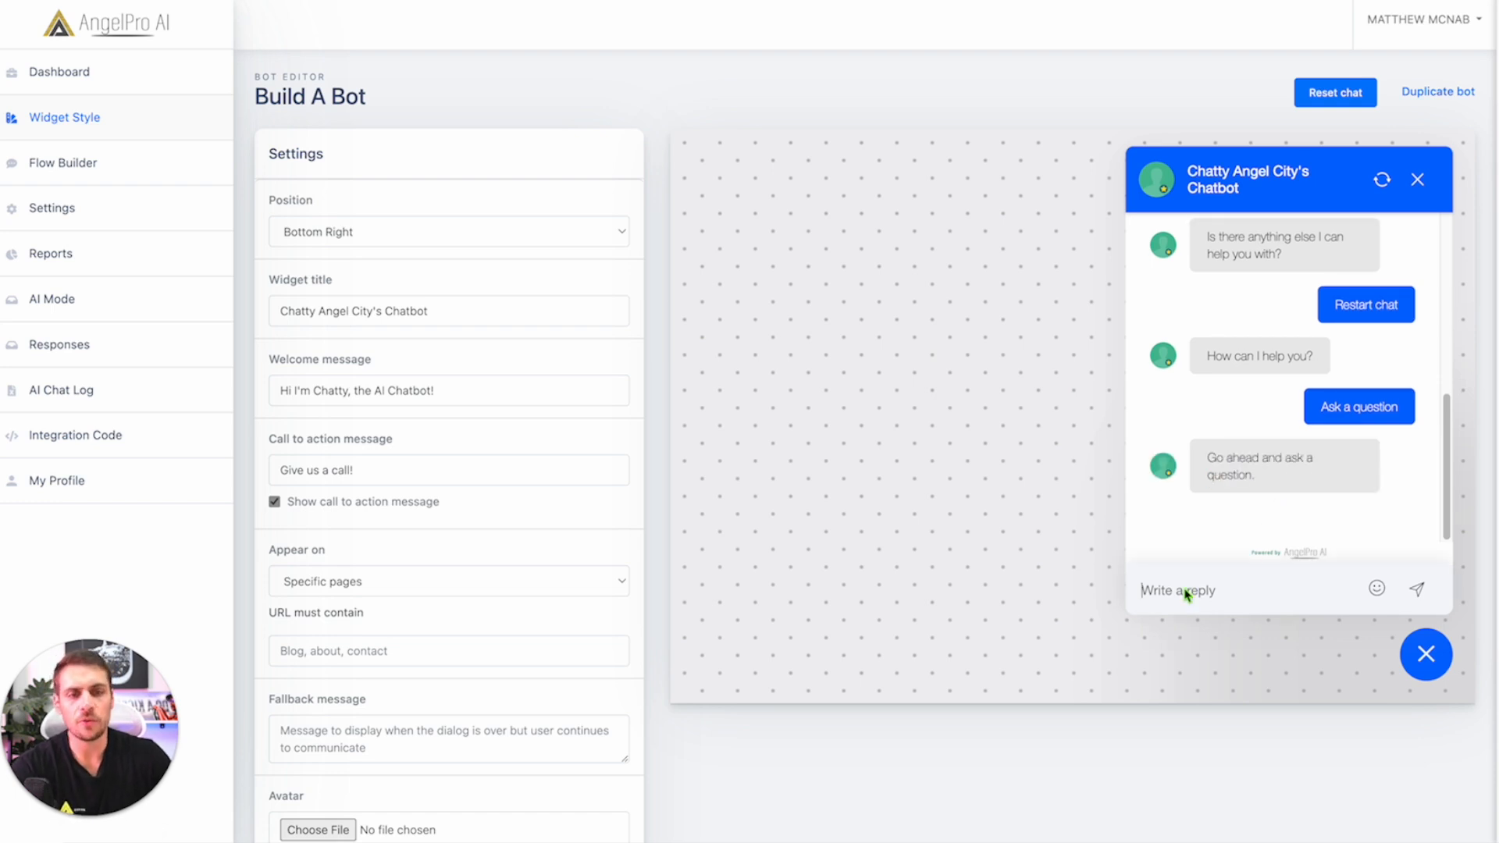
type("What ")
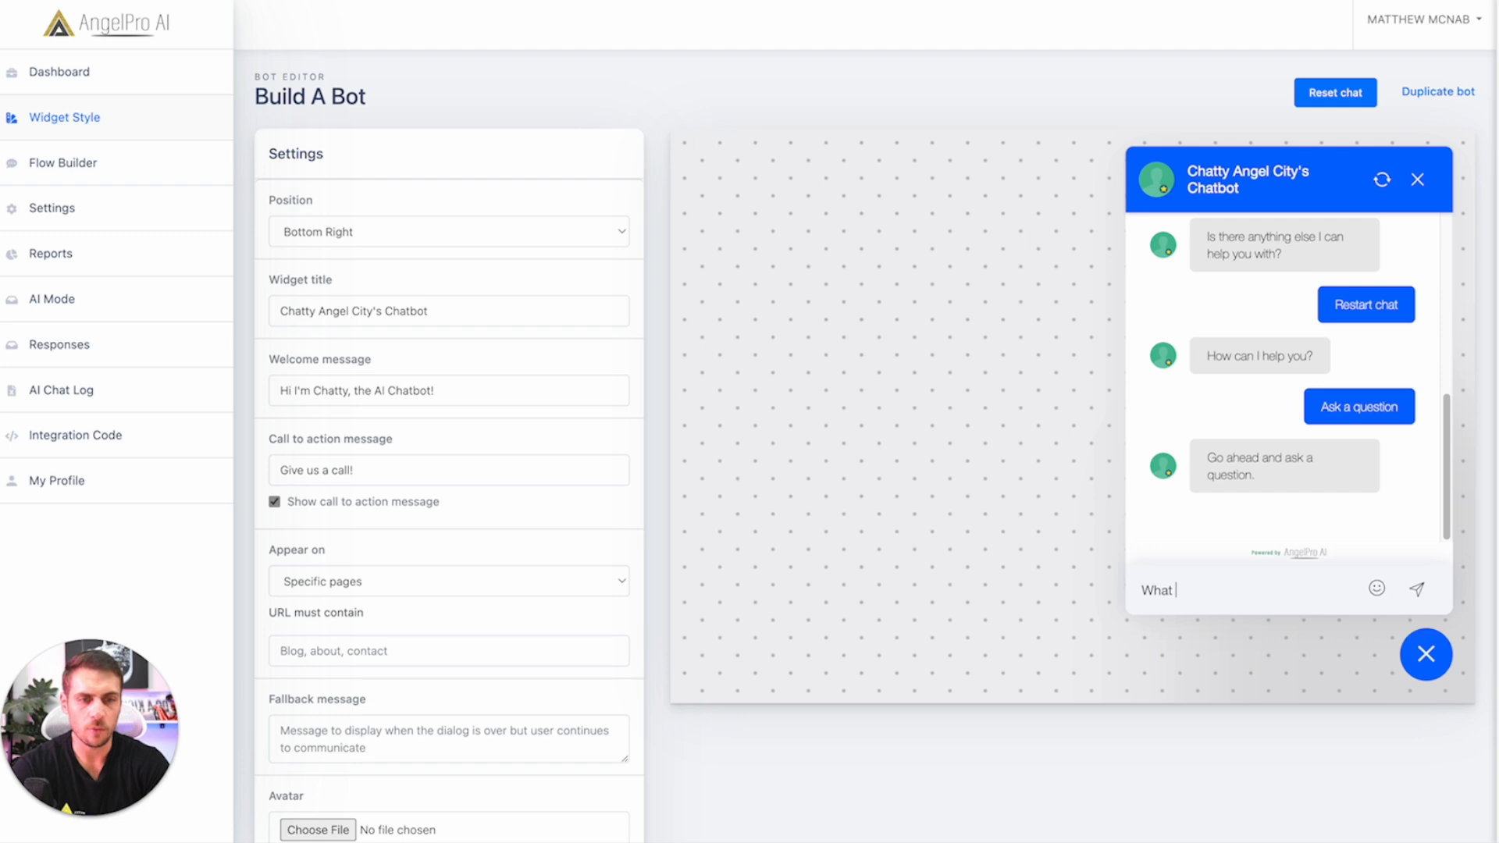
type("is Angel City?")
key("Return")
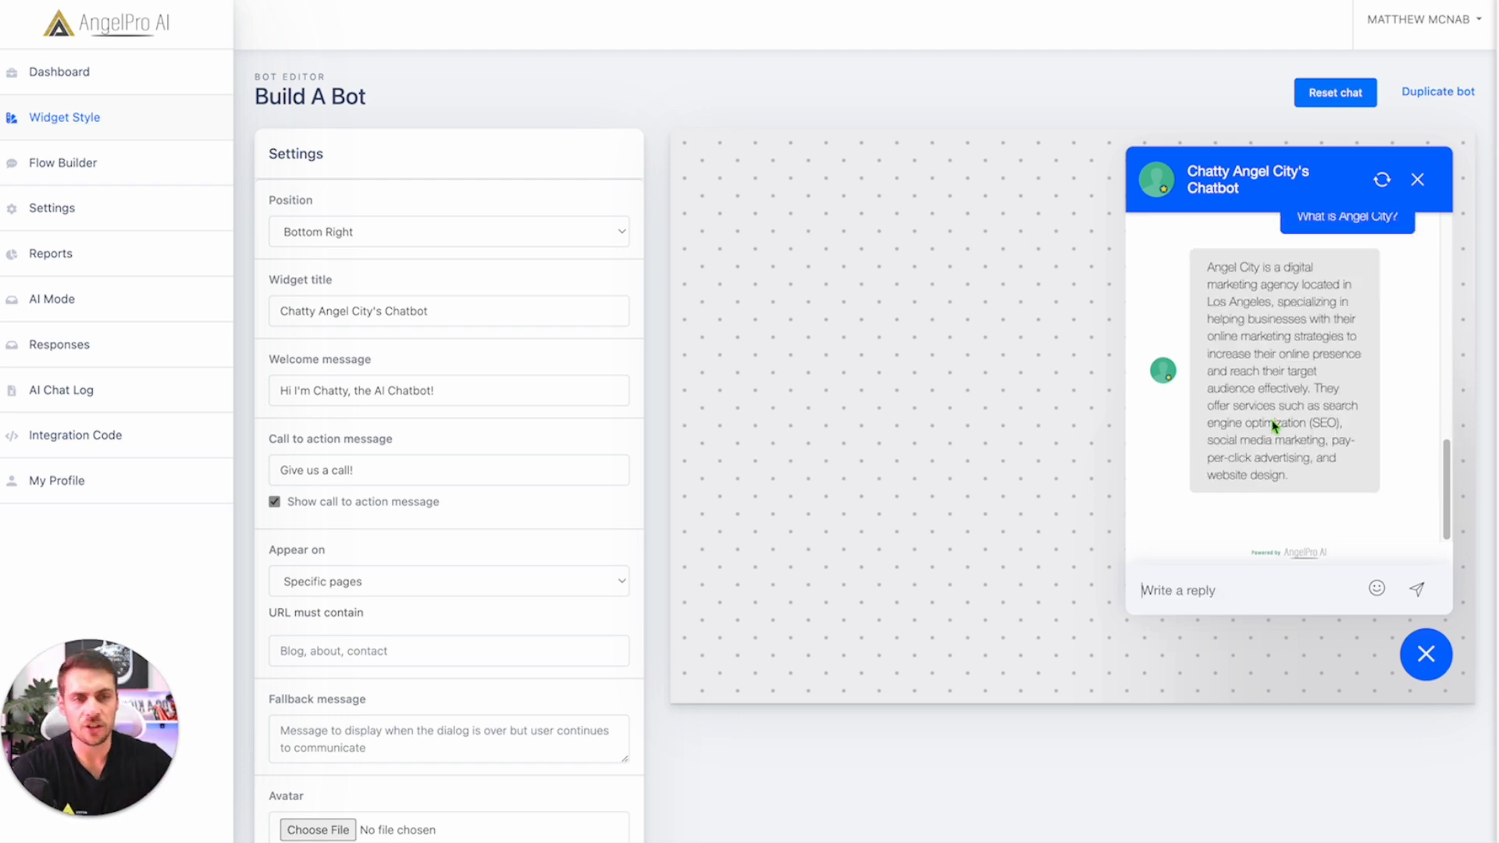
scroll(1276, 430, "up", 1)
scroll(1277, 406, "down", 1)
left_click_drag(1260, 315, 1338, 334)
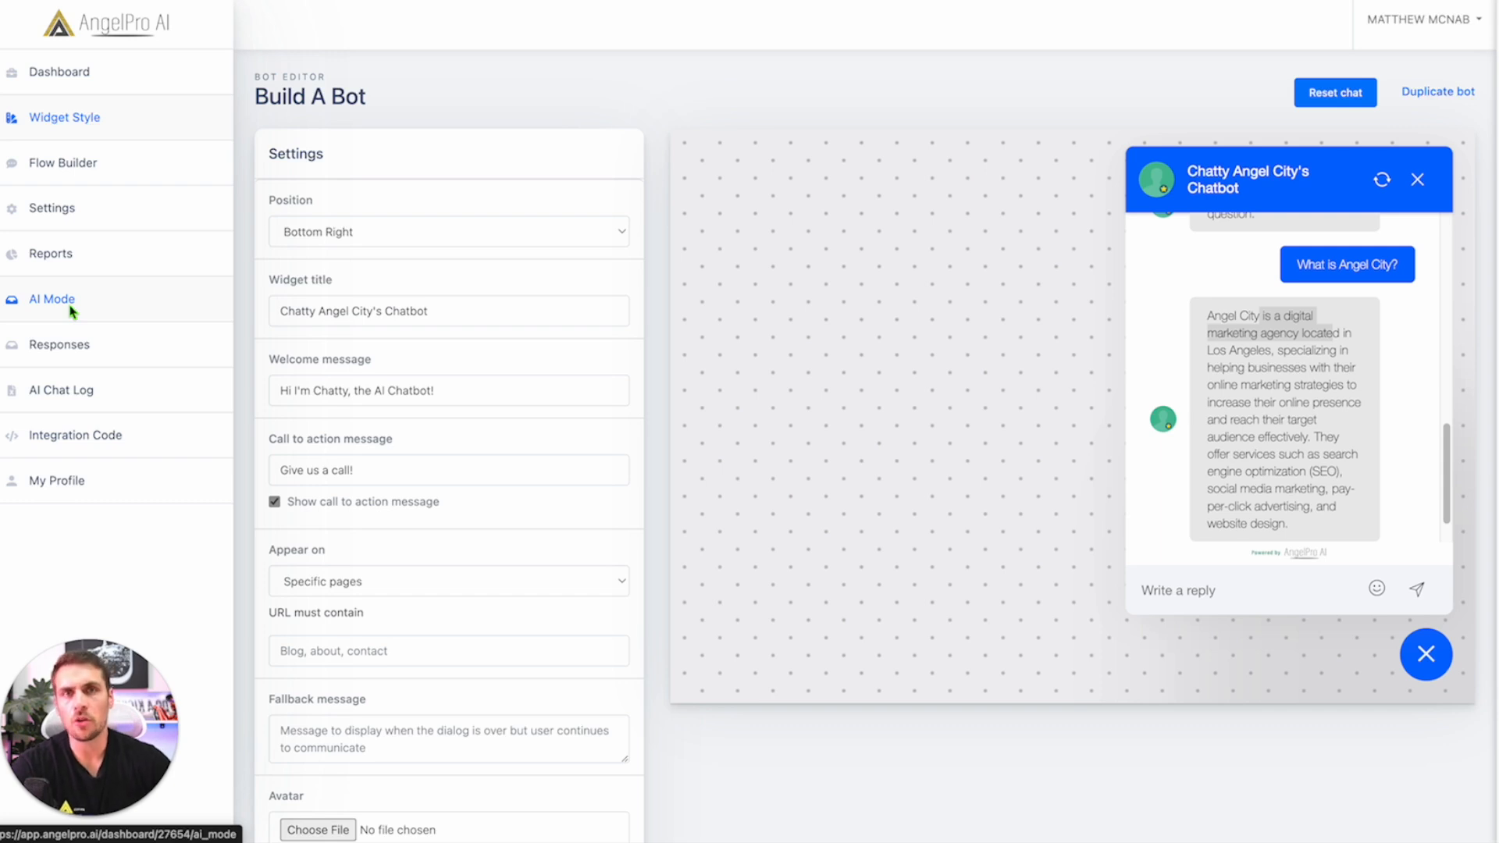
Step: Open the AI Mode block in the flow builder and review its Business Context, Business Name and Block Name
left_click(70, 173)
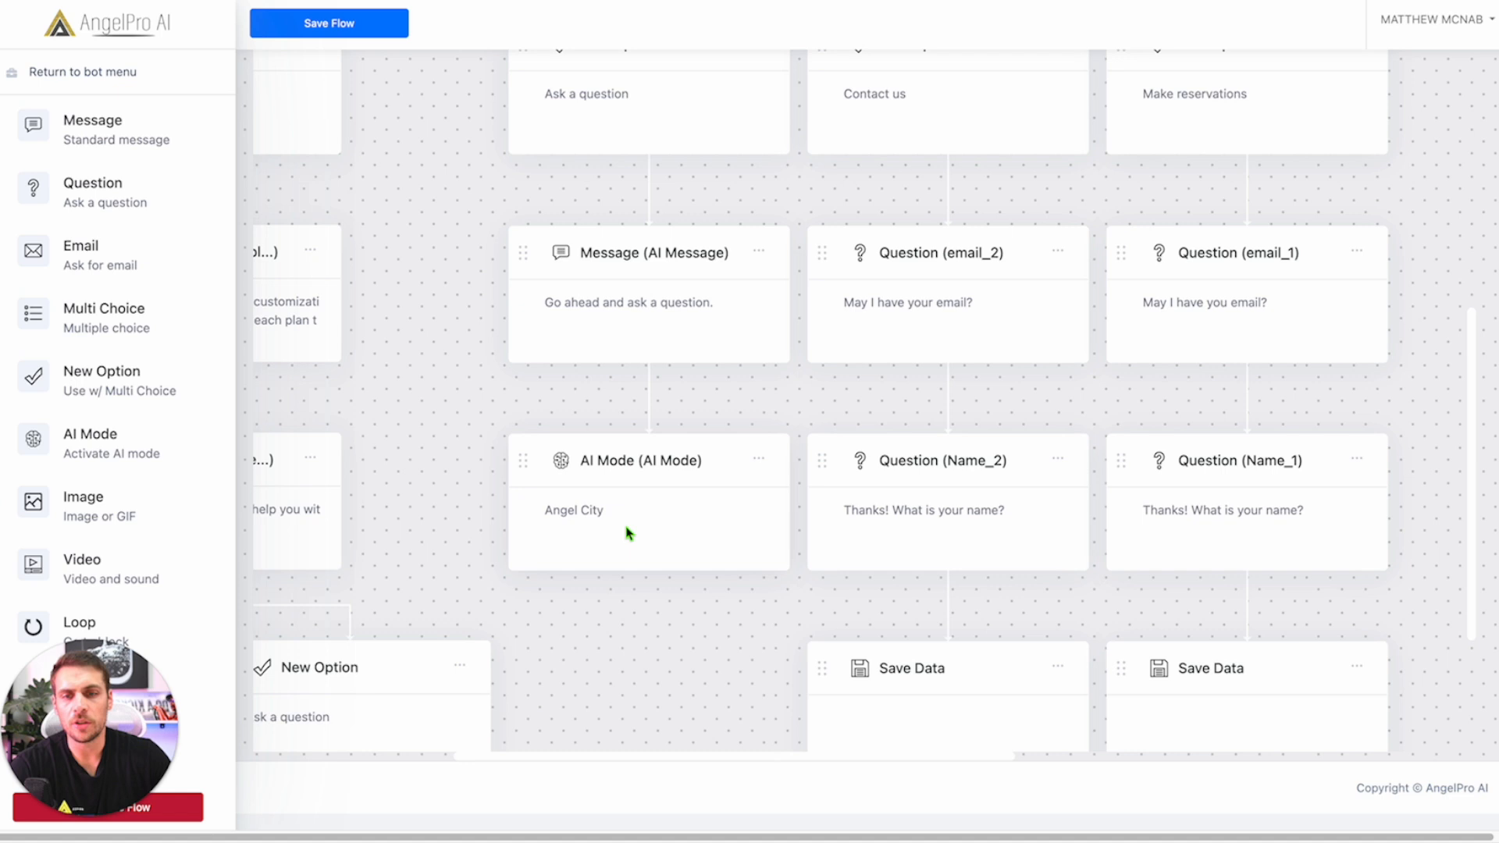
left_click(606, 466)
triple_click(756, 428)
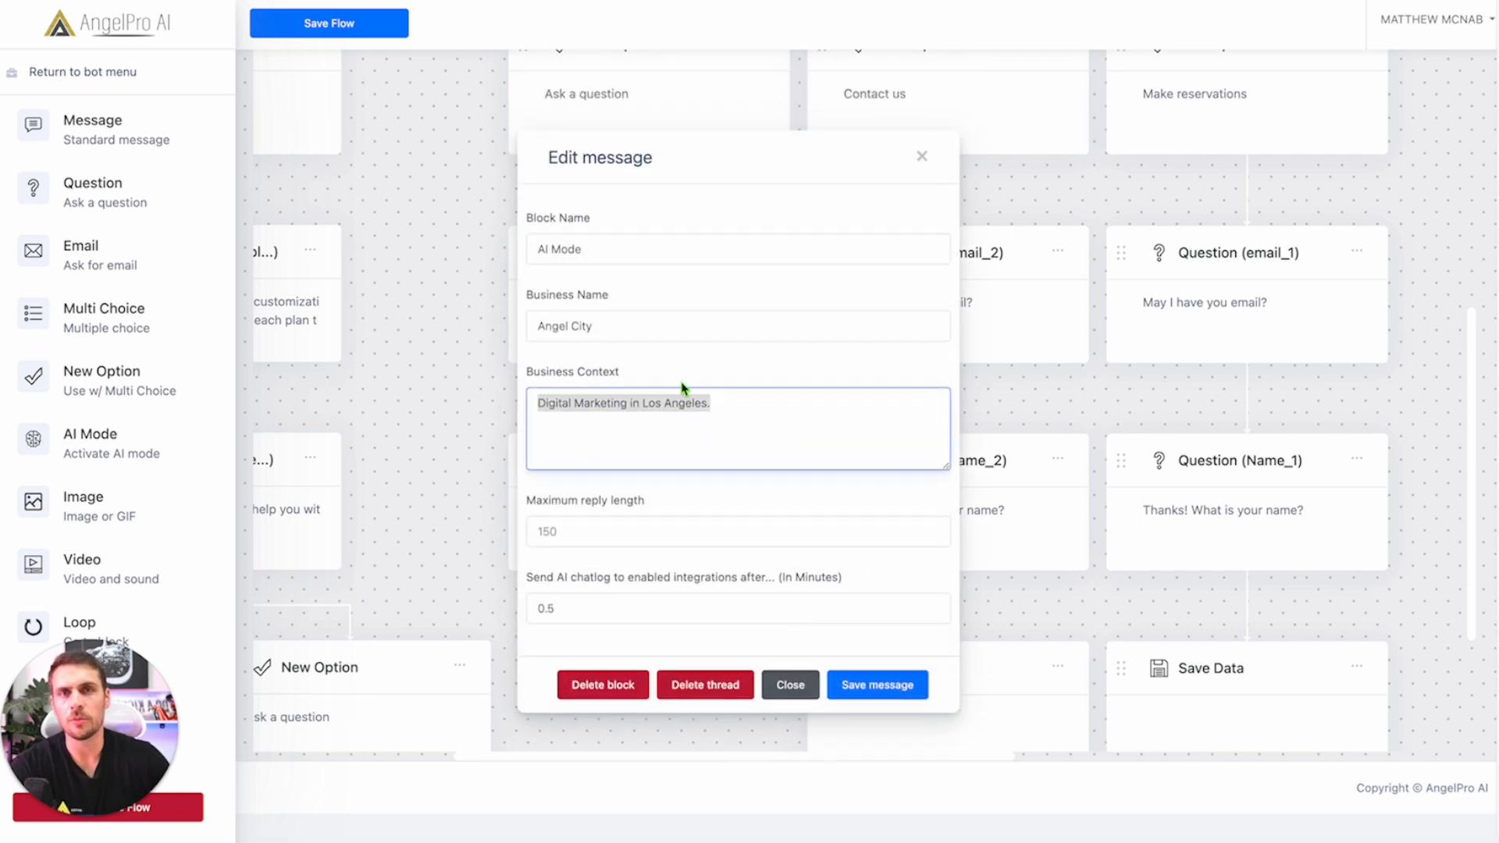
triple_click(531, 327)
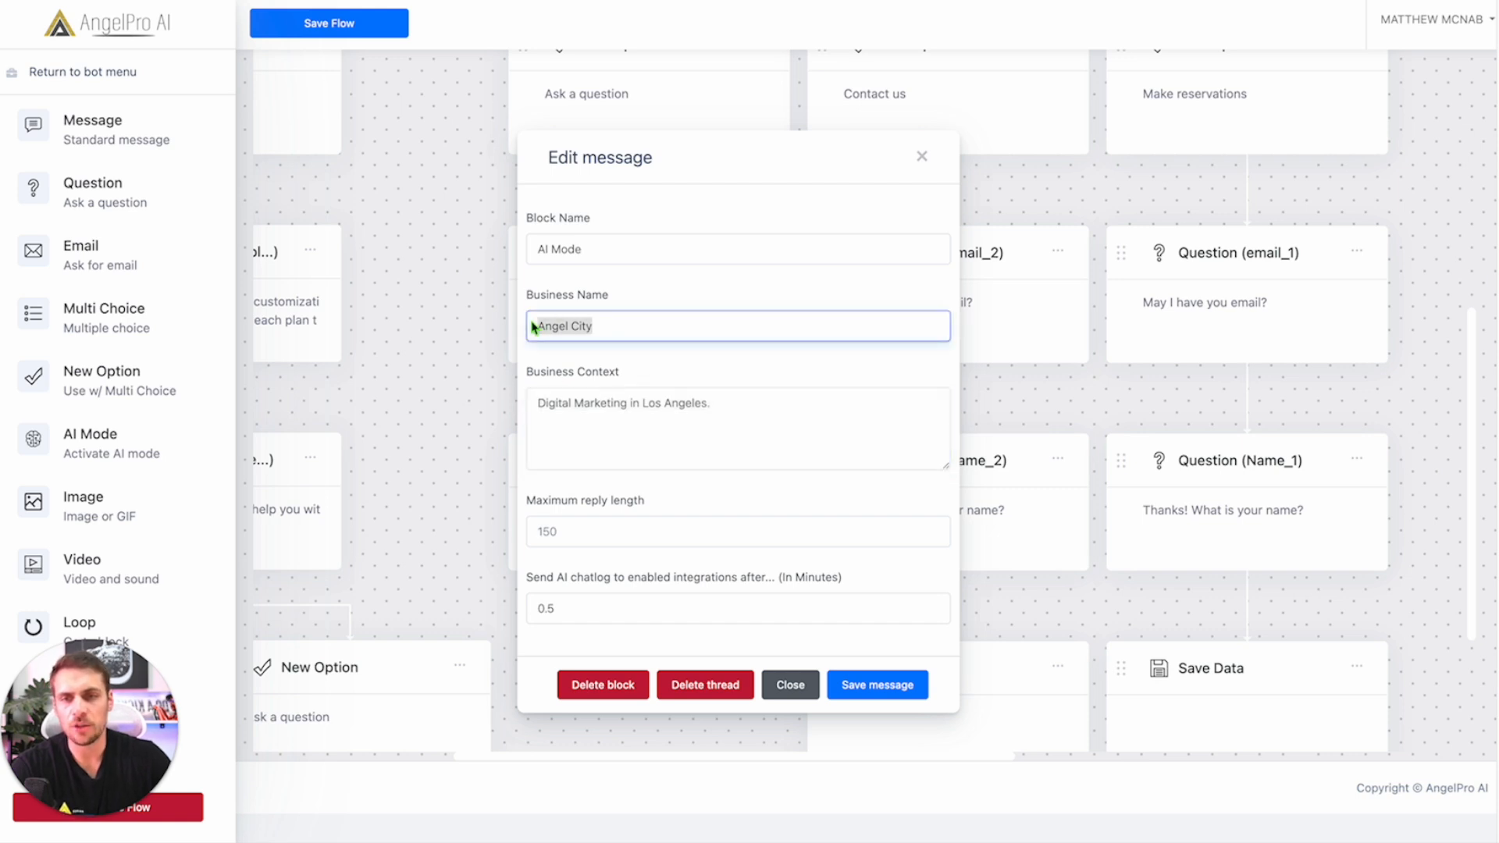
triple_click(622, 263)
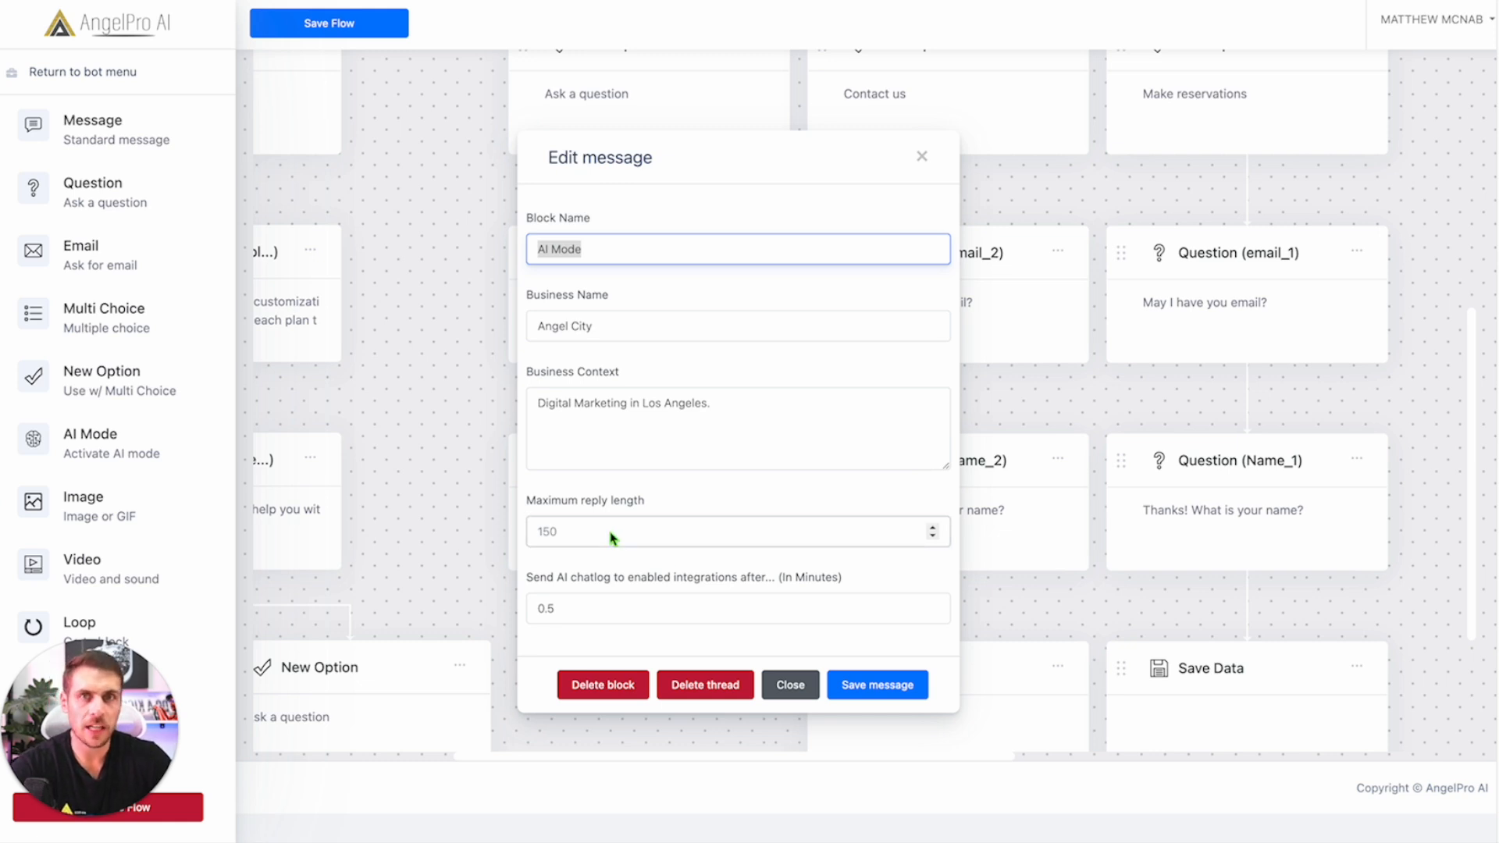
Step: Set the AI chatlog sending delay to 4 minutes, then select cell G6 in Chatbot Leads
left_click(592, 615)
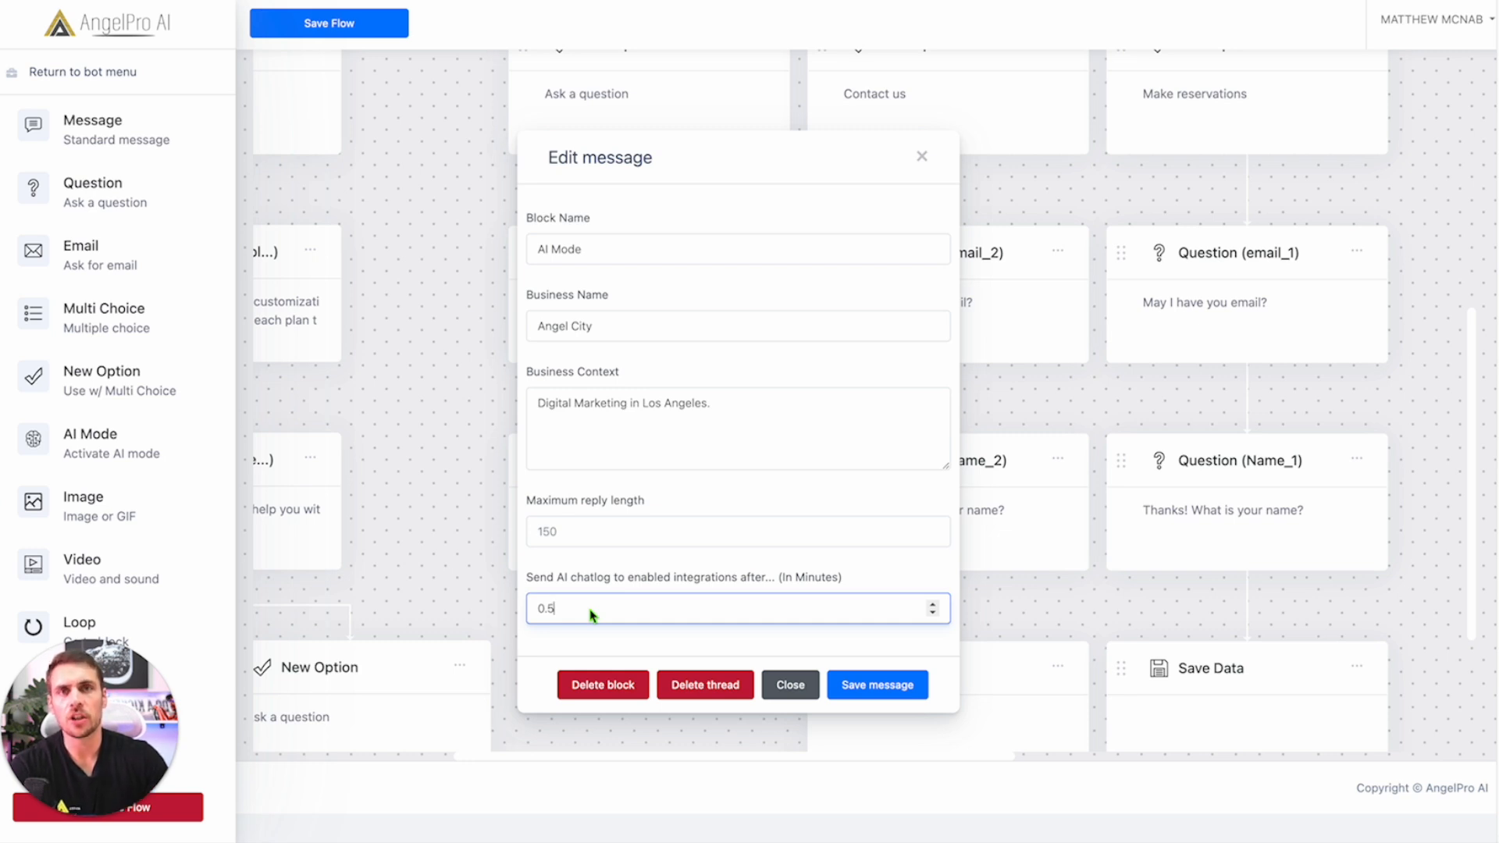
left_click(933, 605)
left_click(932, 605)
left_click(933, 604)
left_click(932, 604)
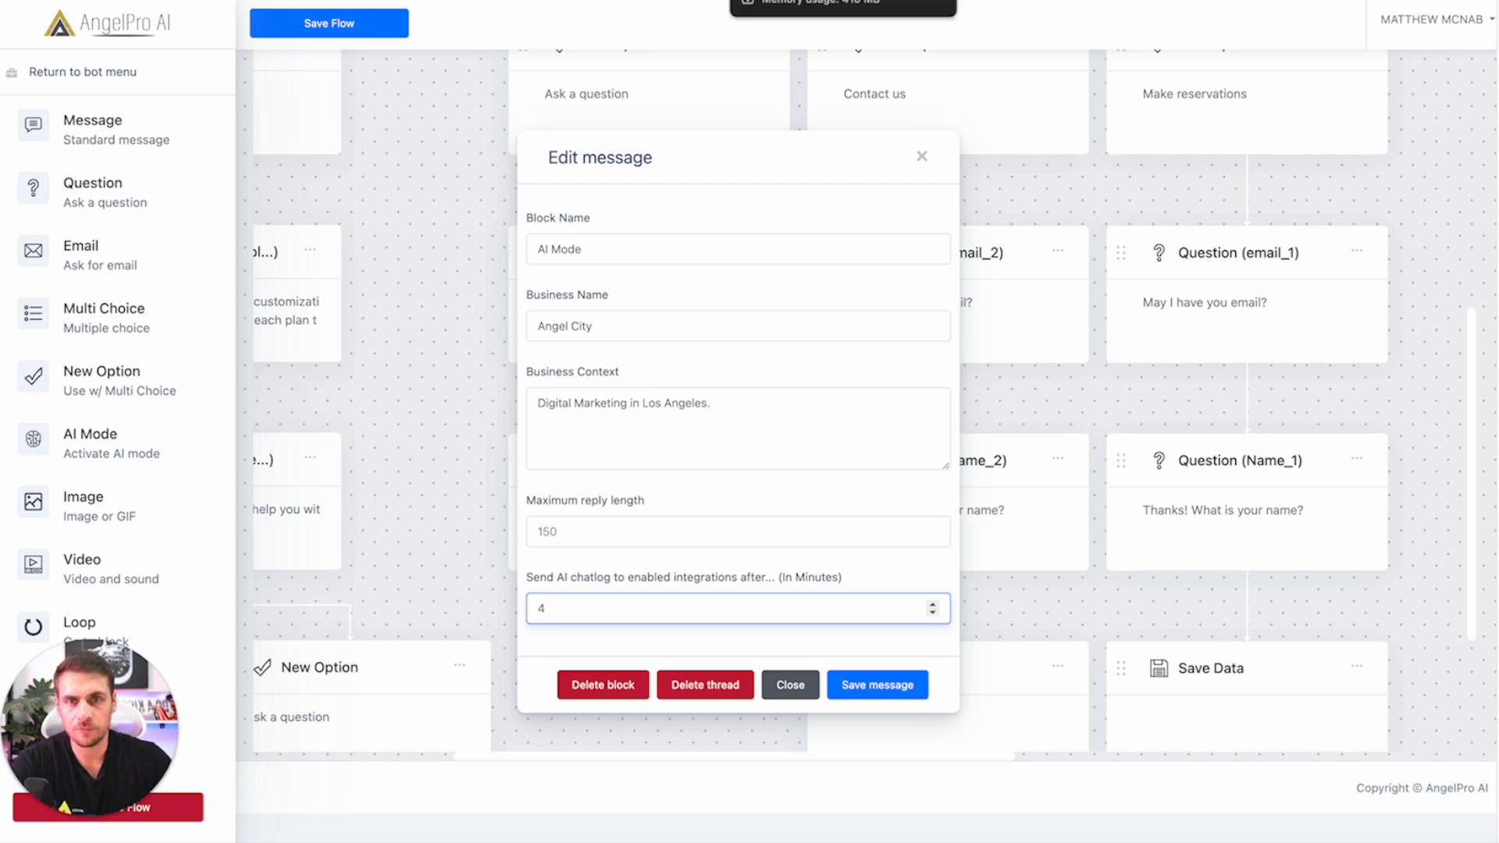
left_click(789, 6)
left_click(808, 387)
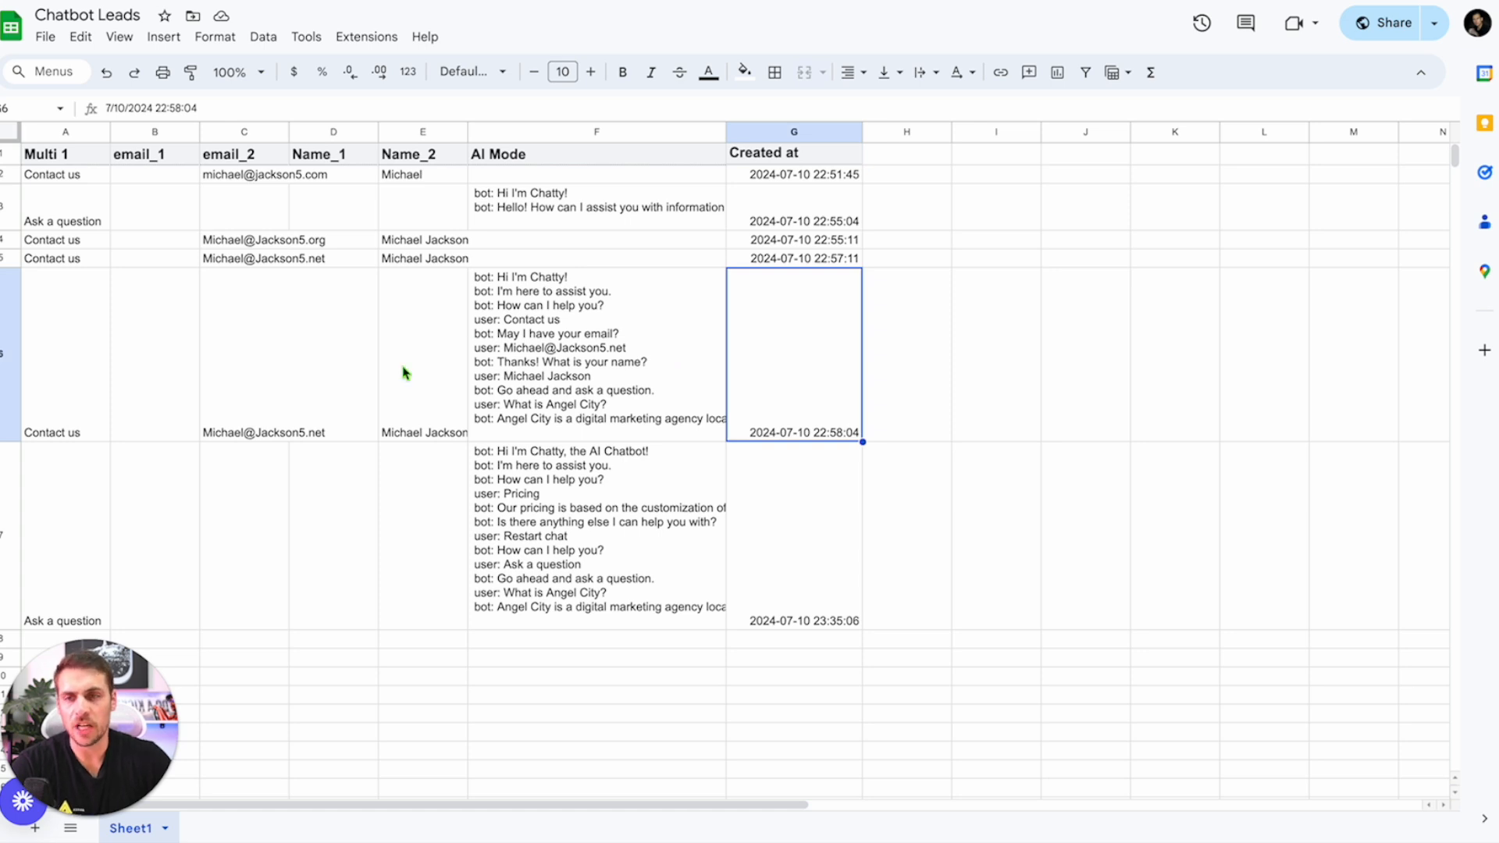
left_click_drag(47, 177, 799, 596)
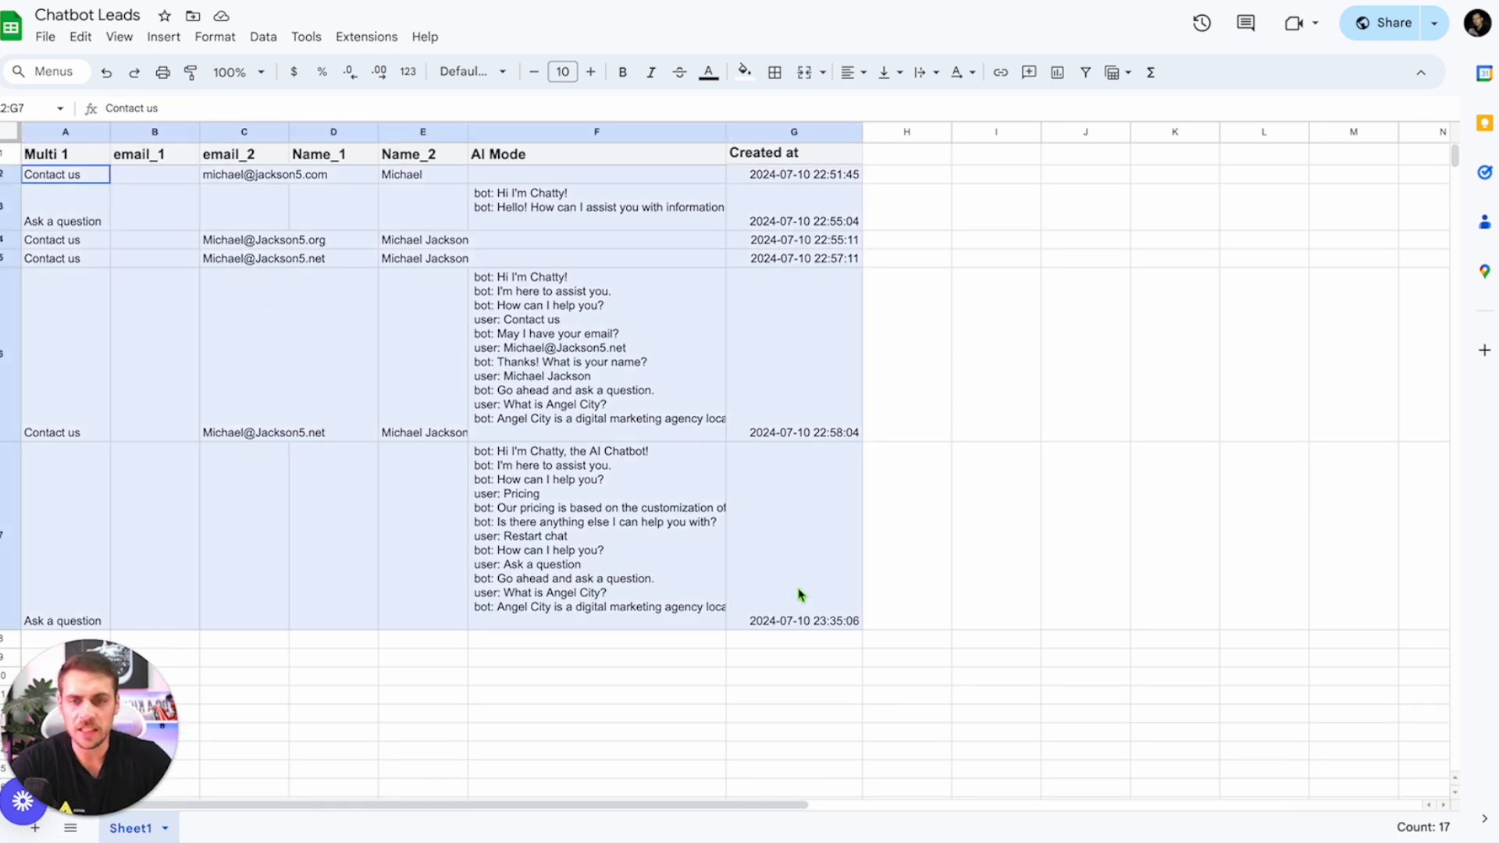
left_click_drag(67, 176, 67, 577)
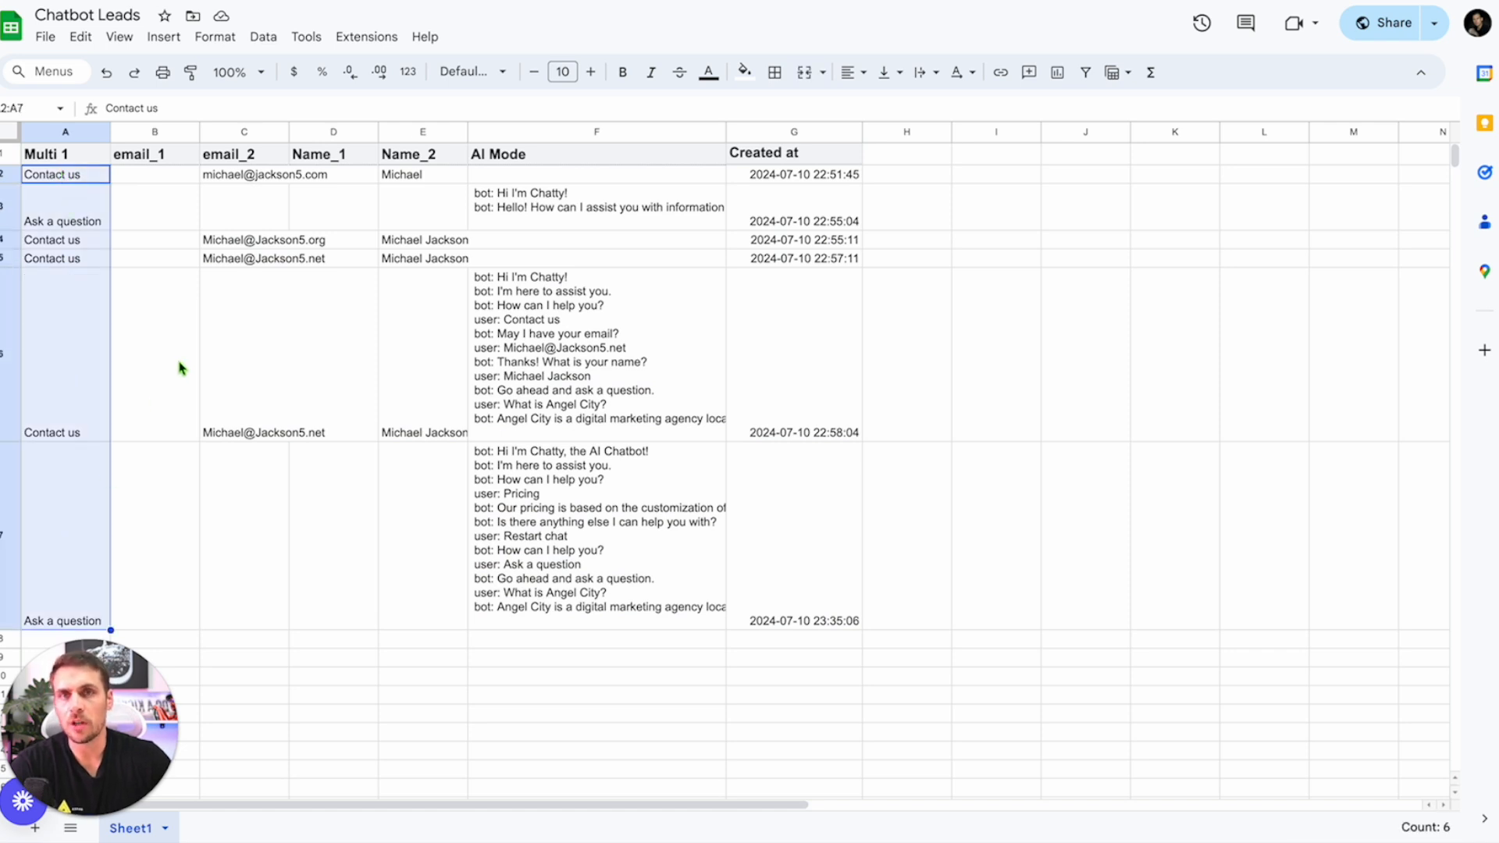
left_click_drag(250, 175, 235, 615)
left_click_drag(424, 175, 424, 544)
left_click_drag(570, 180, 593, 551)
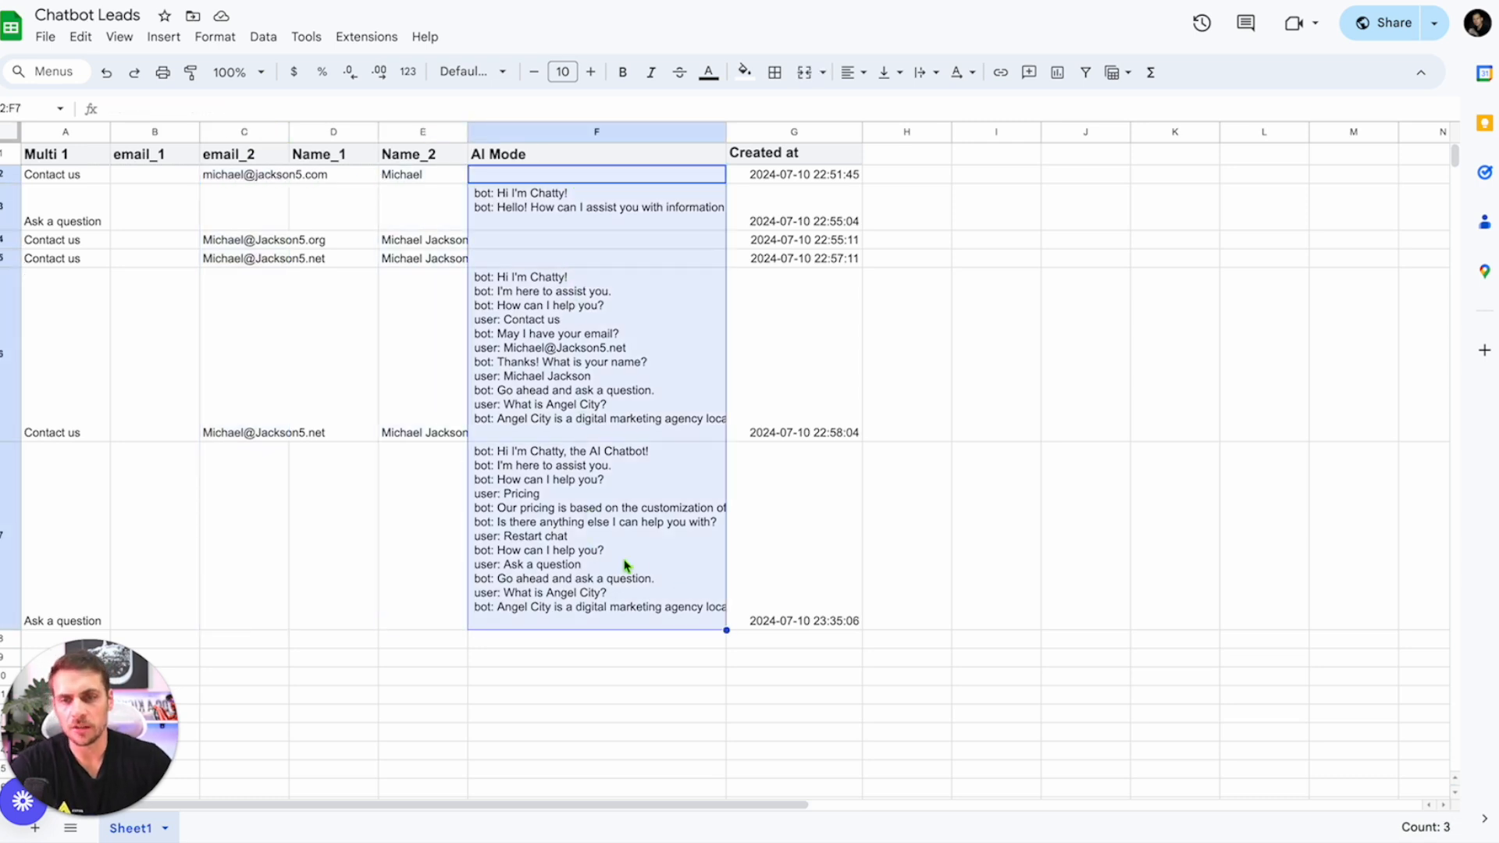
left_click(587, 506)
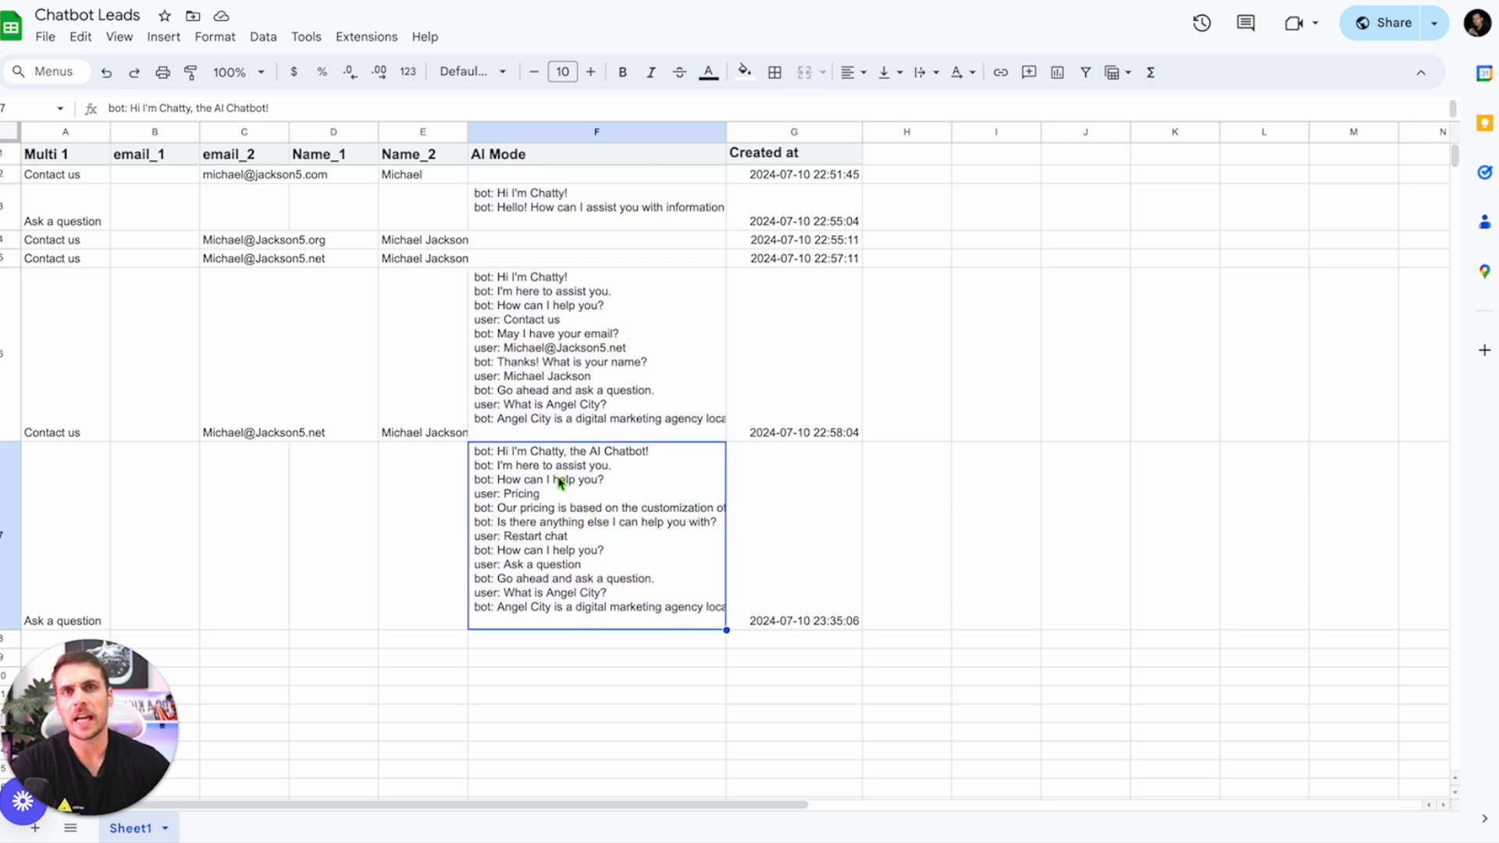